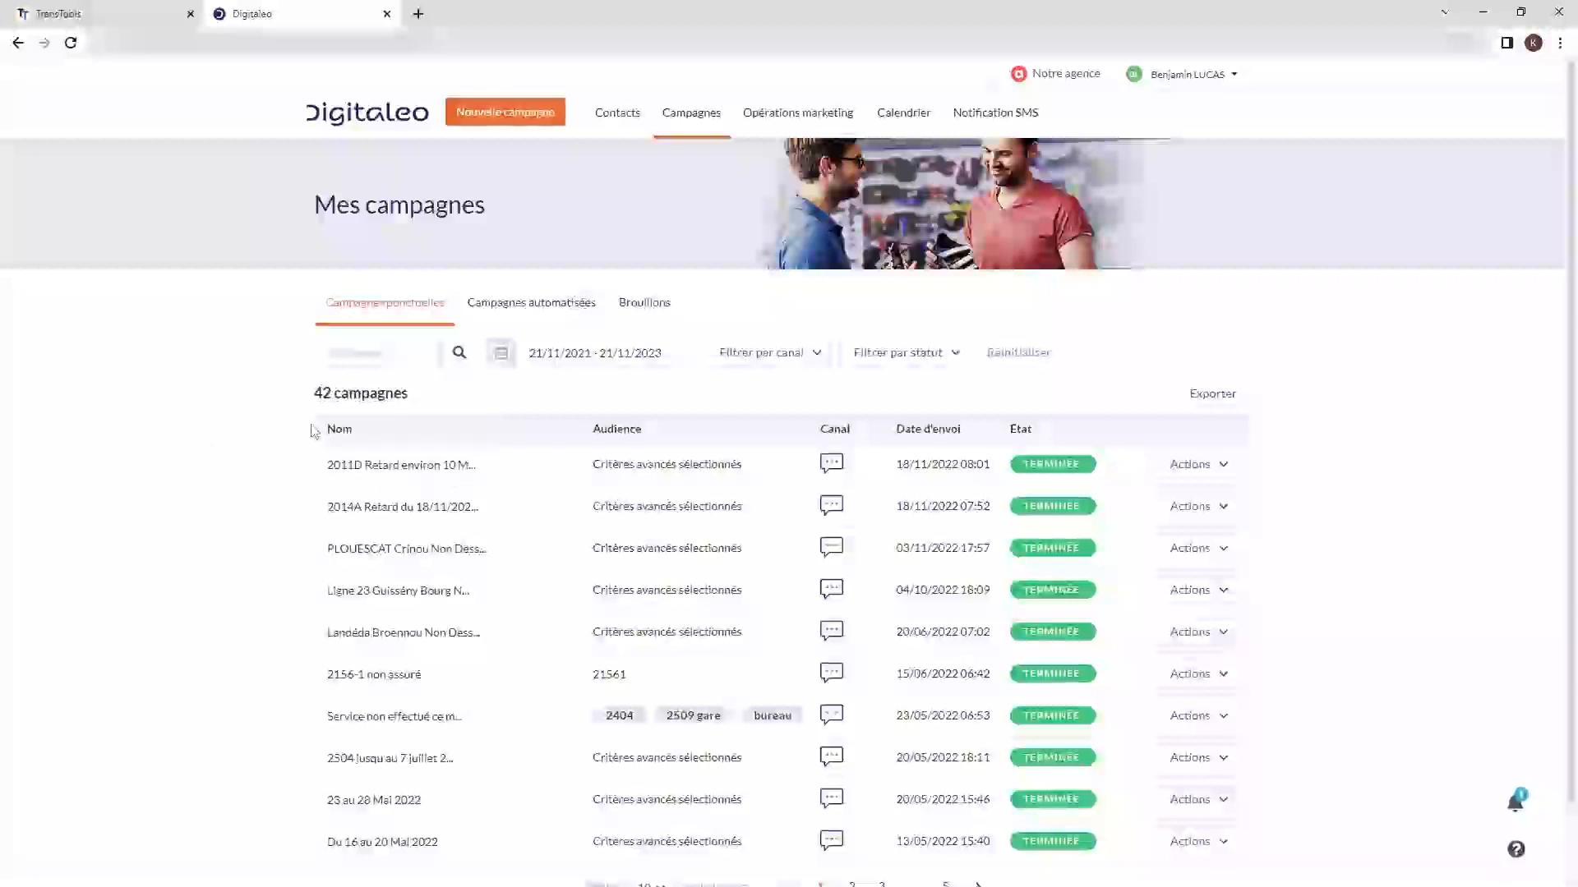
Create a new SMS campaign named "2156-2 Perturbation Le 21/11/2022" and continue to the recipients stage
left_click(503, 117)
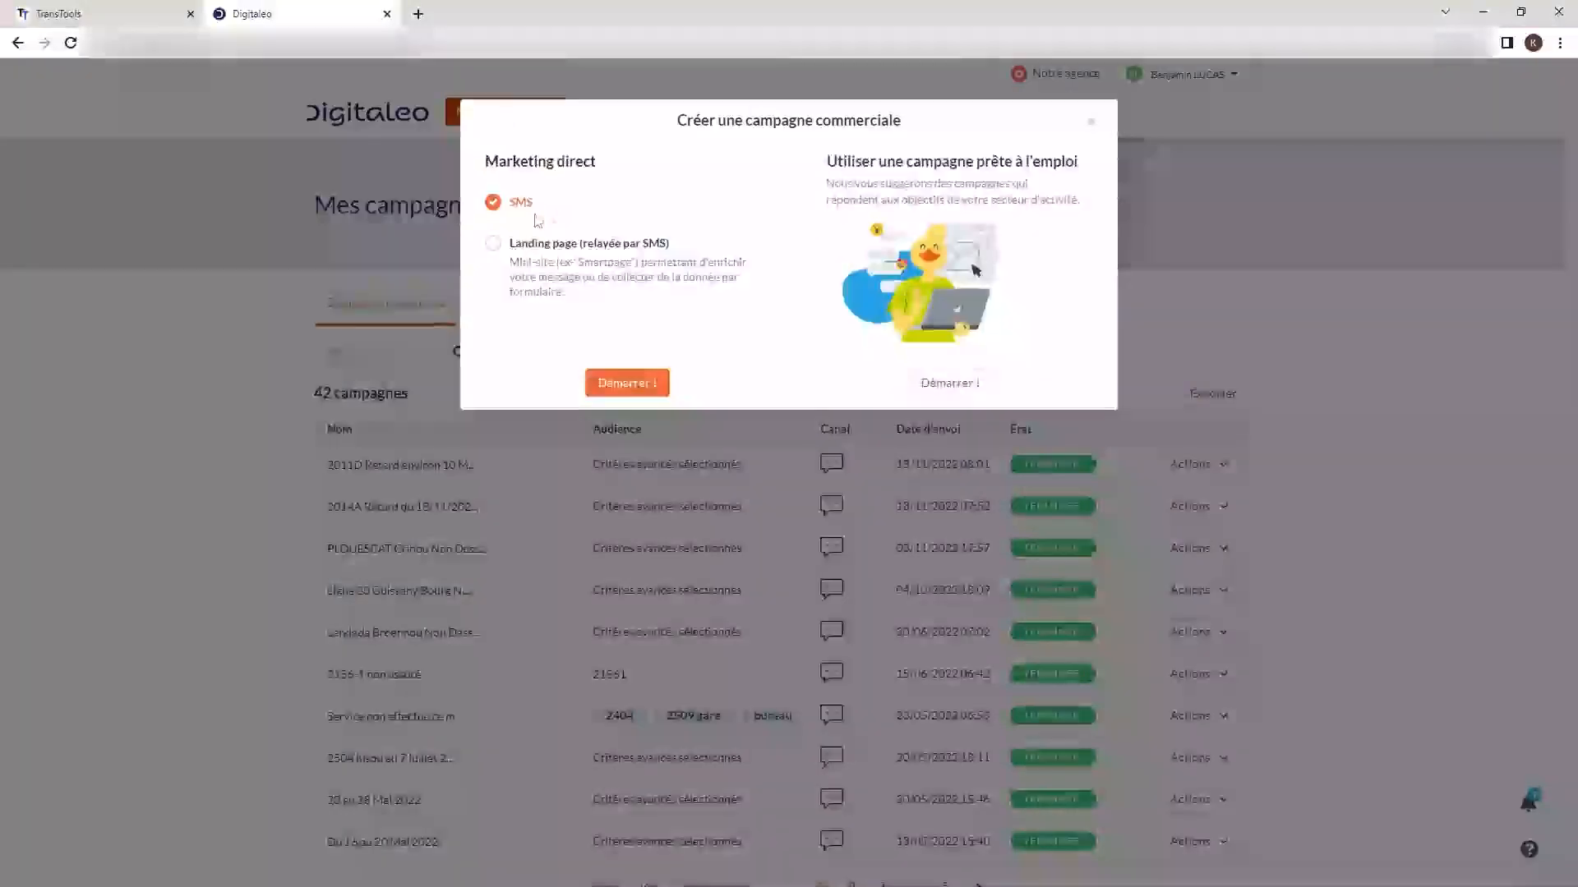
left_click(628, 383)
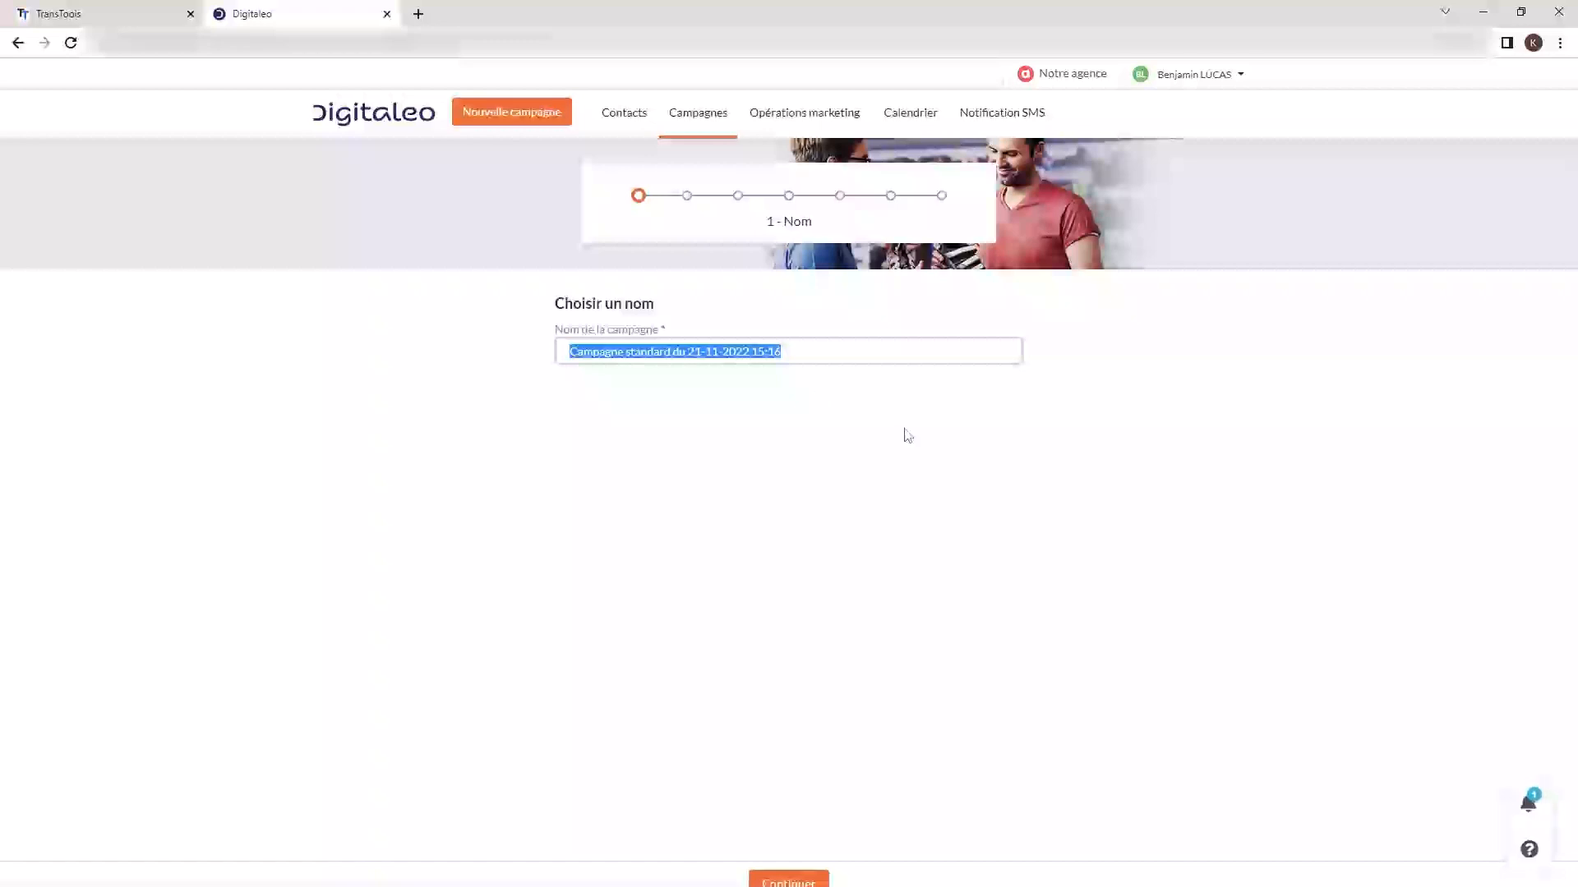
type("2156-2")
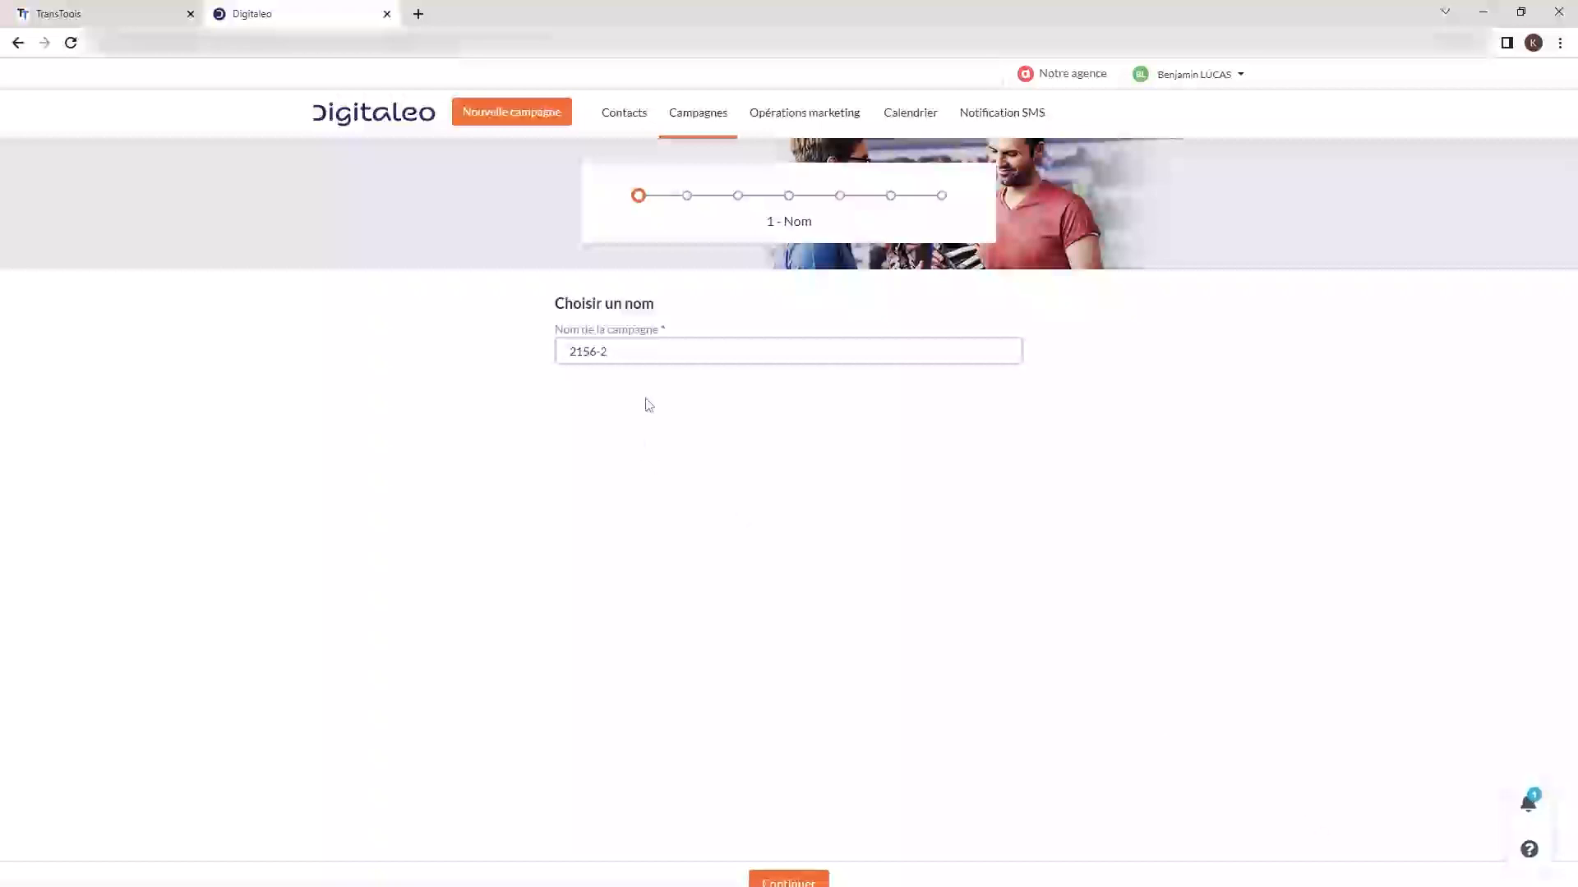
type("Perturbation Le 21/11/2022")
left_click(789, 881)
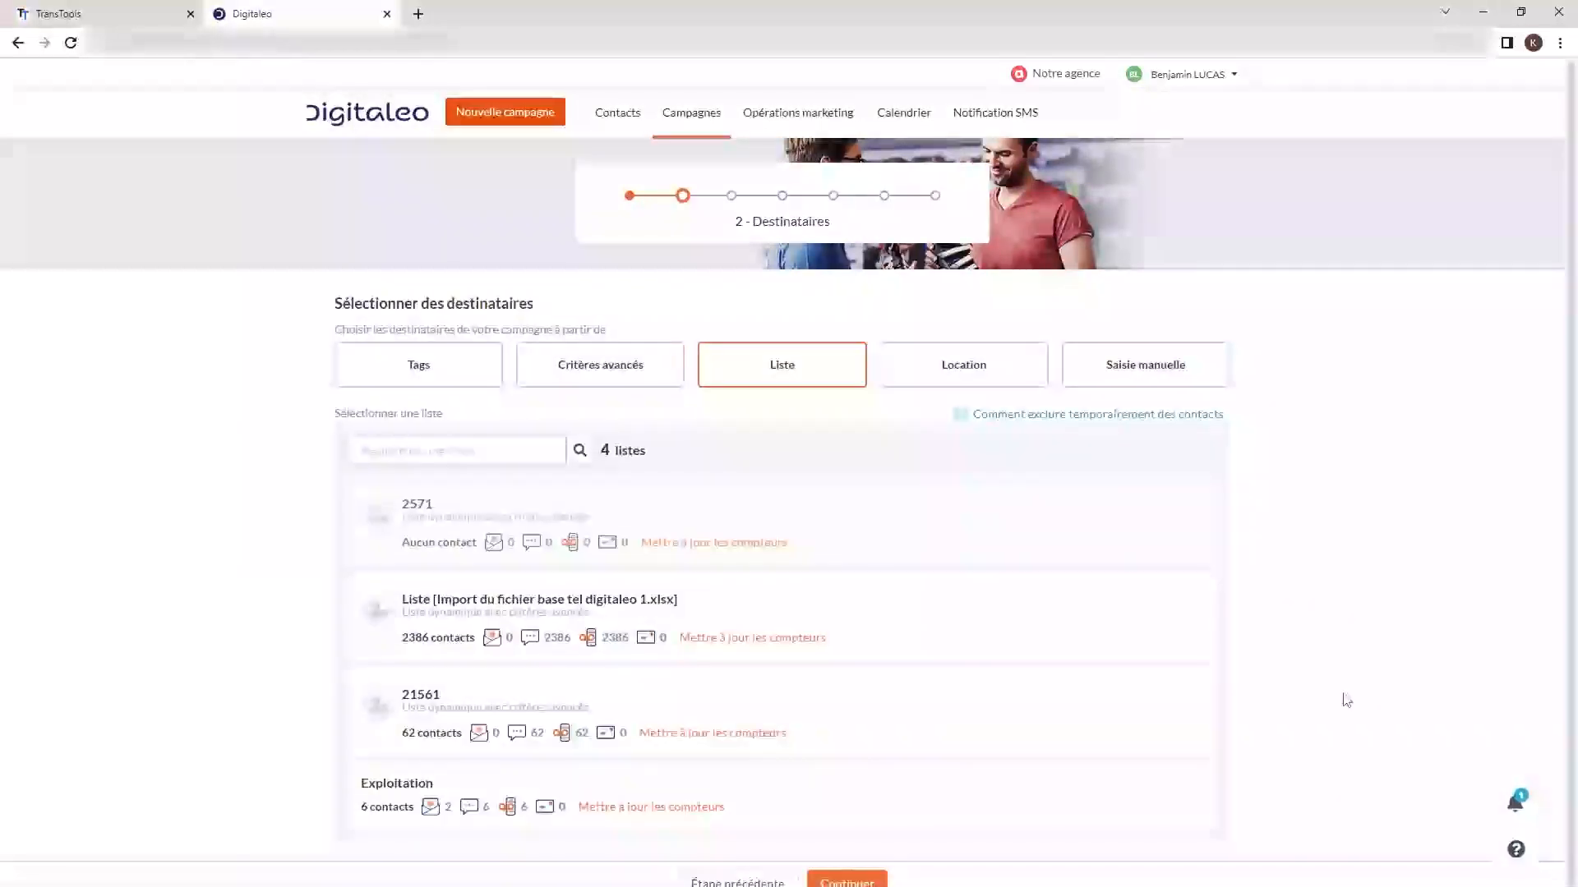
Choose advanced criteria for the recipients and add the database fields Ligne and Arrêt as combined conditions
left_click(595, 371)
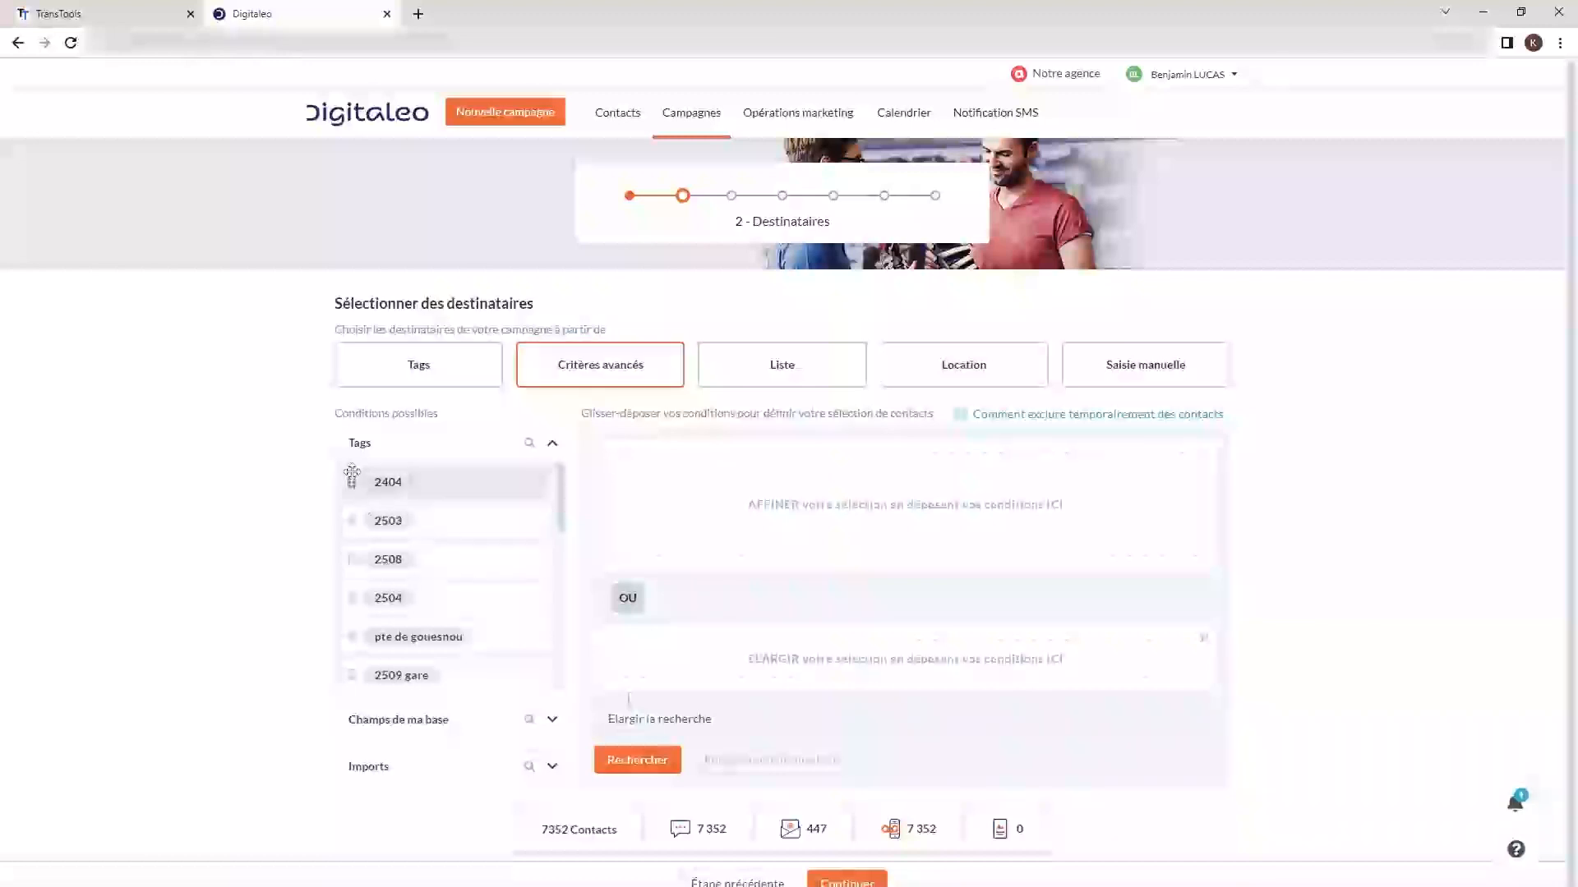
left_click(420, 727)
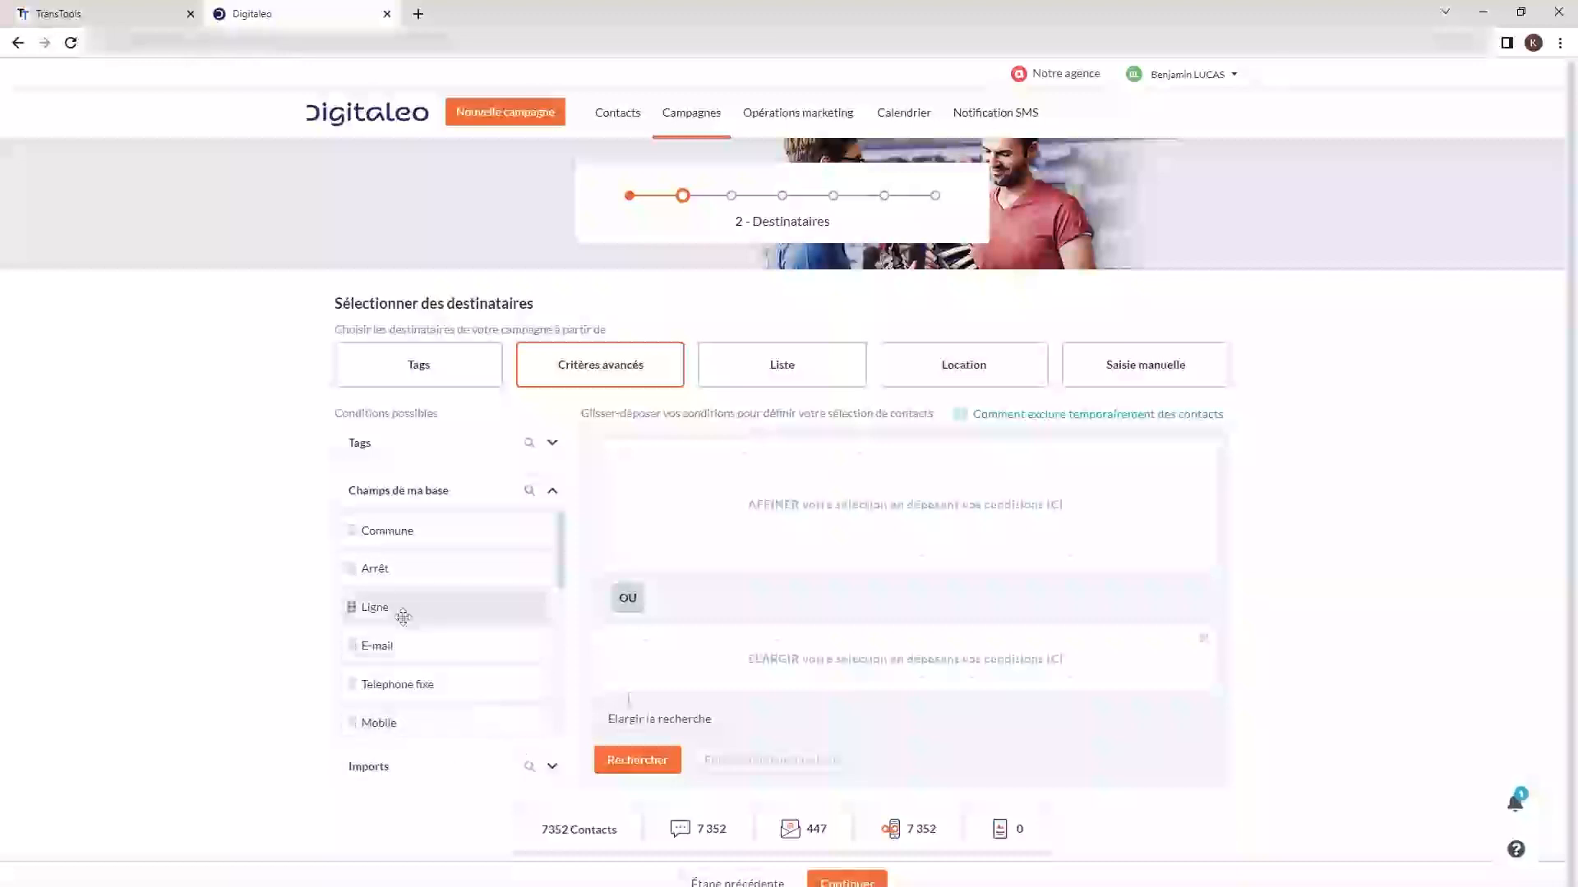
left_click_drag(405, 614, 811, 501)
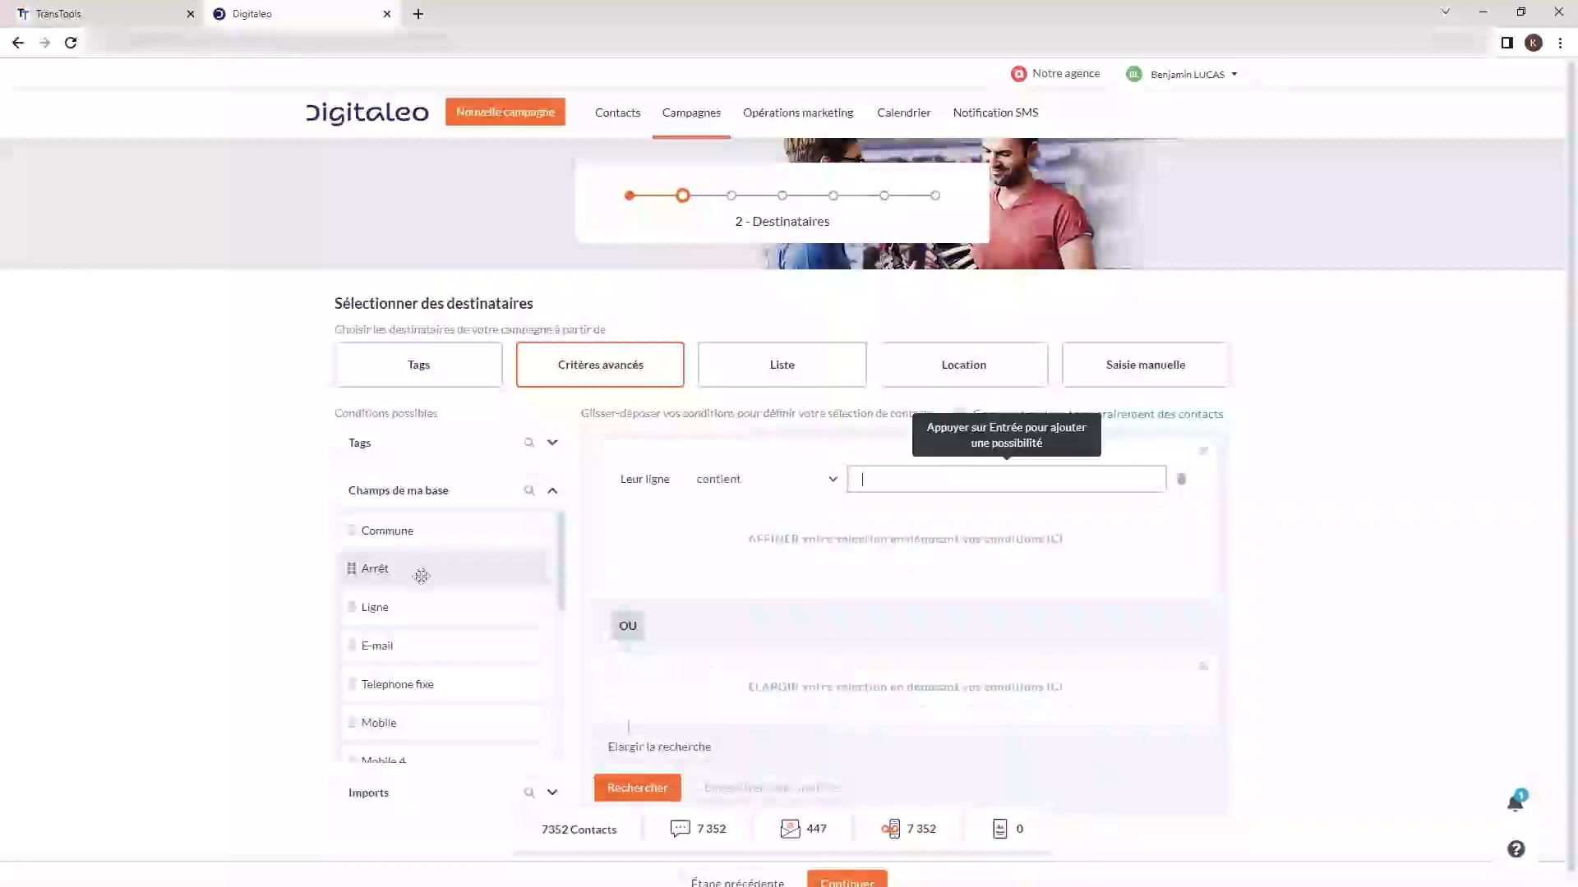
left_click_drag(421, 575, 777, 608)
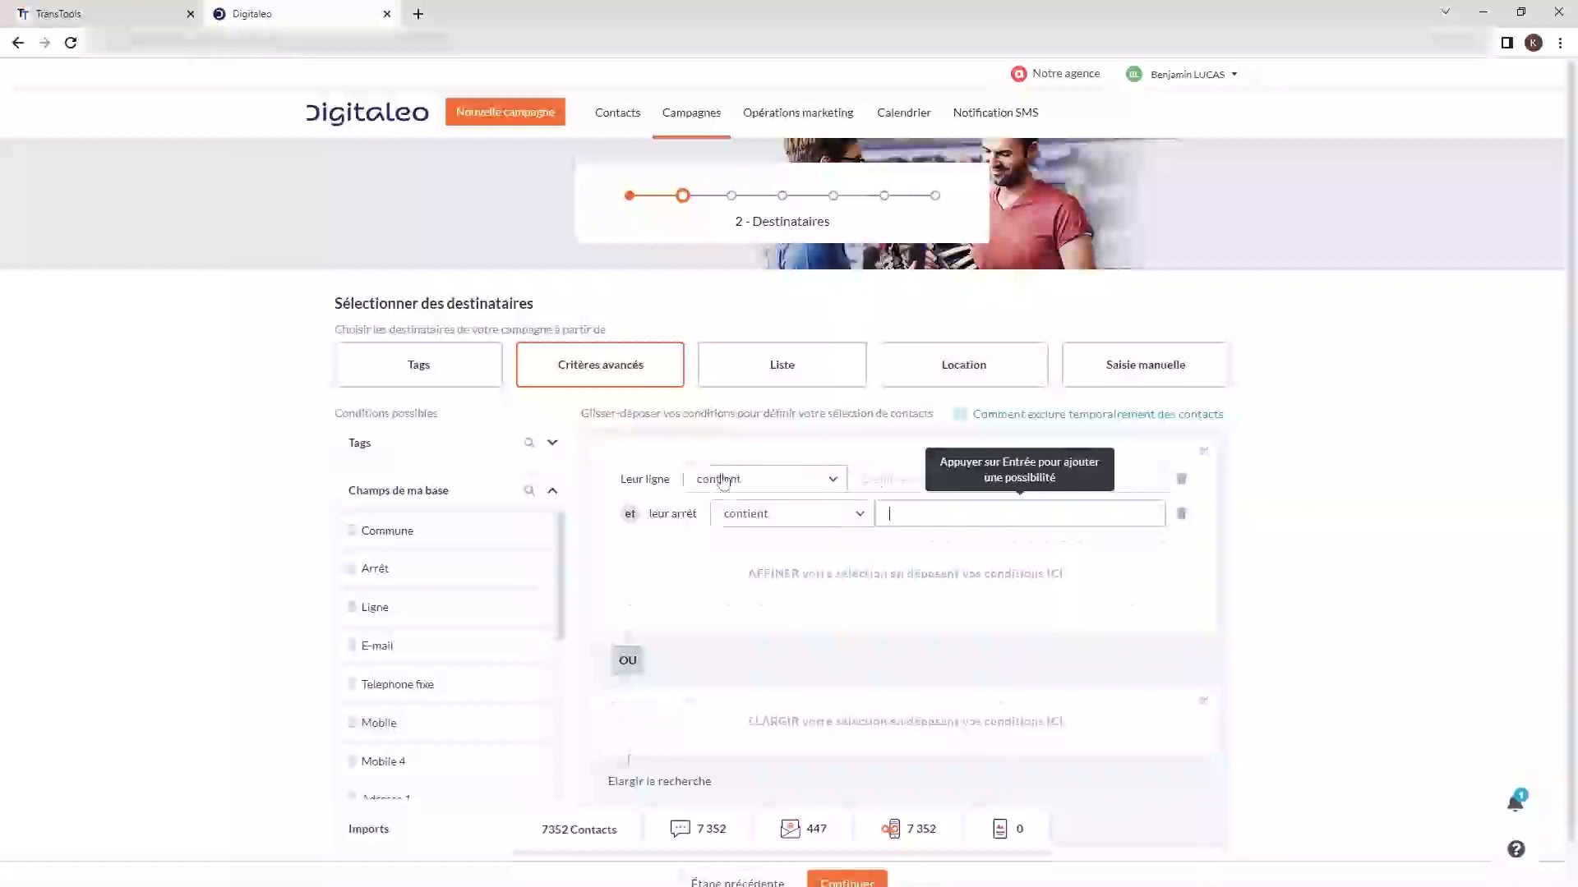
Set the line condition to 2156-2 and the stop condition to Trégarantec Bourg, and search for matching contacts
left_click(877, 480)
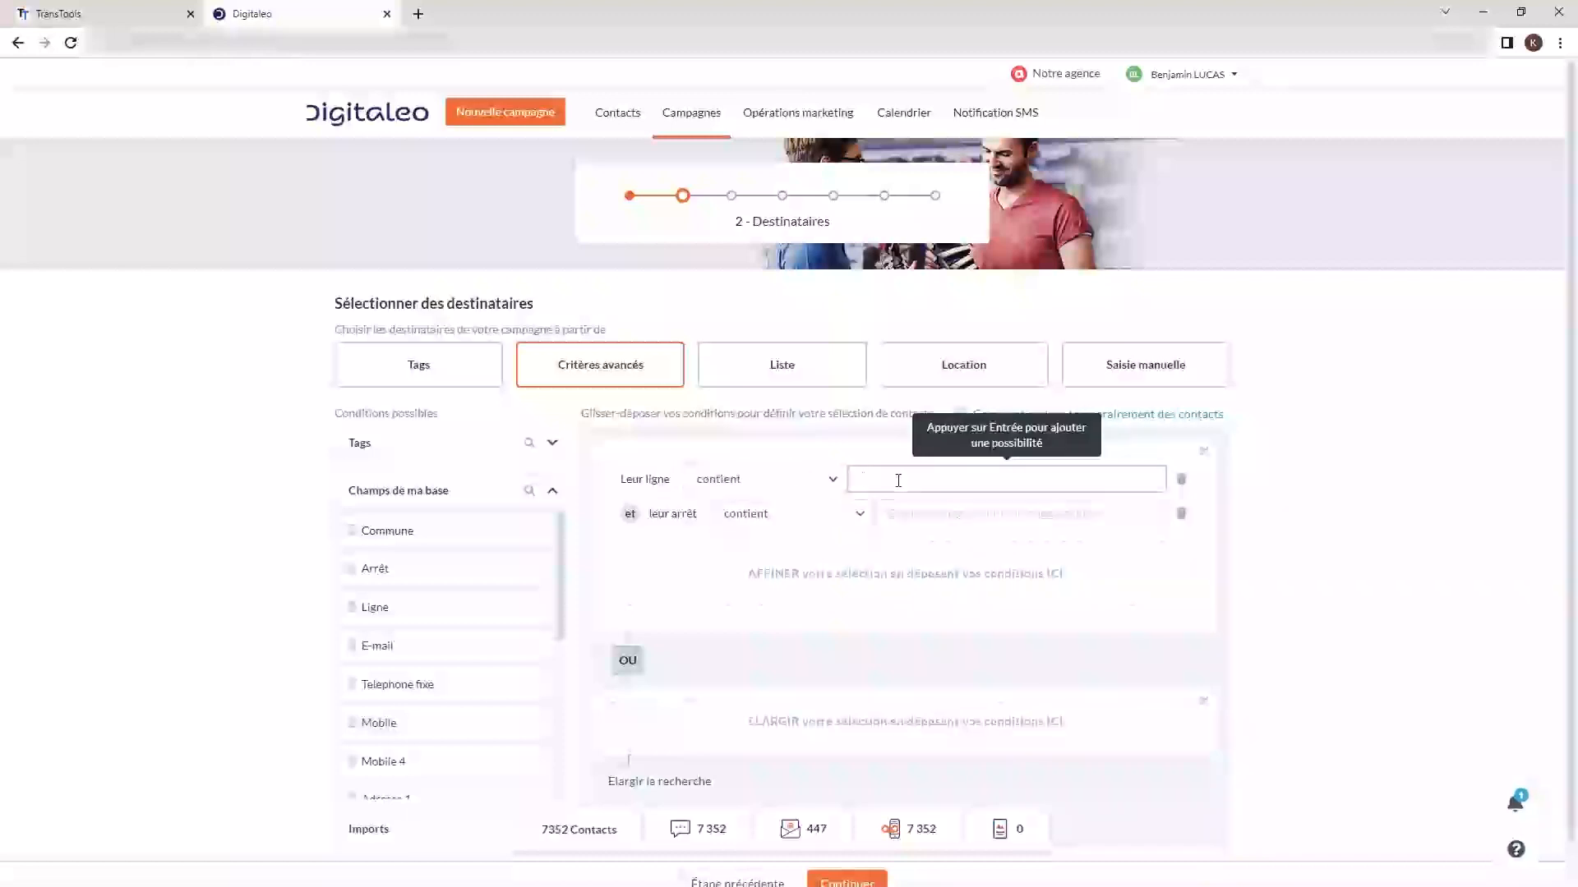
type("2156-2")
left_click(912, 512)
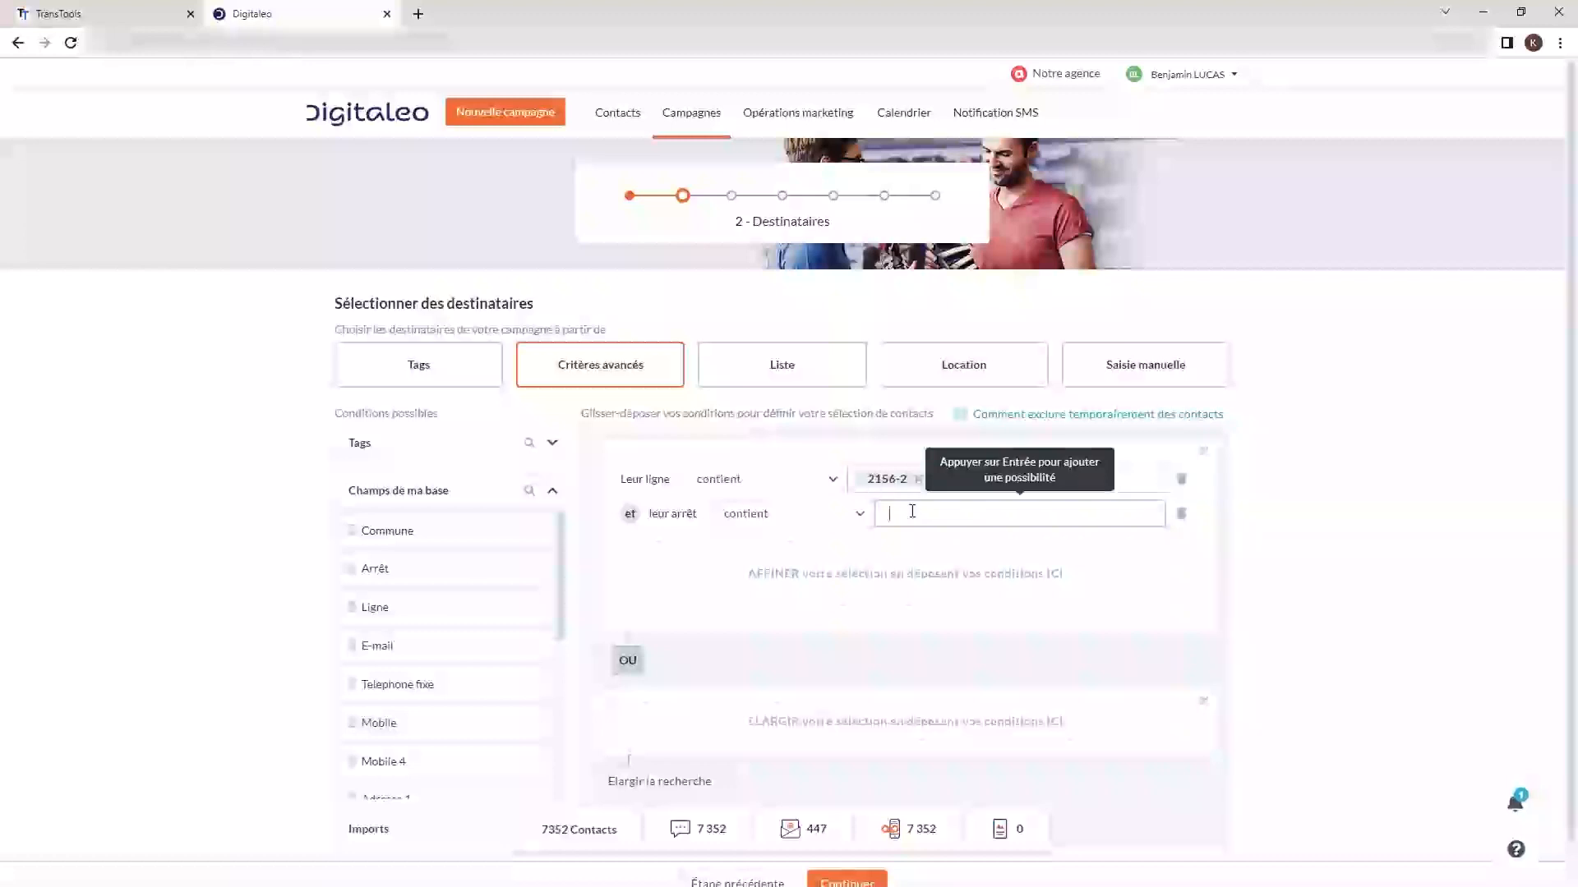
type("Tréguarantece B")
key("BackSpace")
key("BackSpace")
key("BackSpace")
type("Boorg")
key("Return")
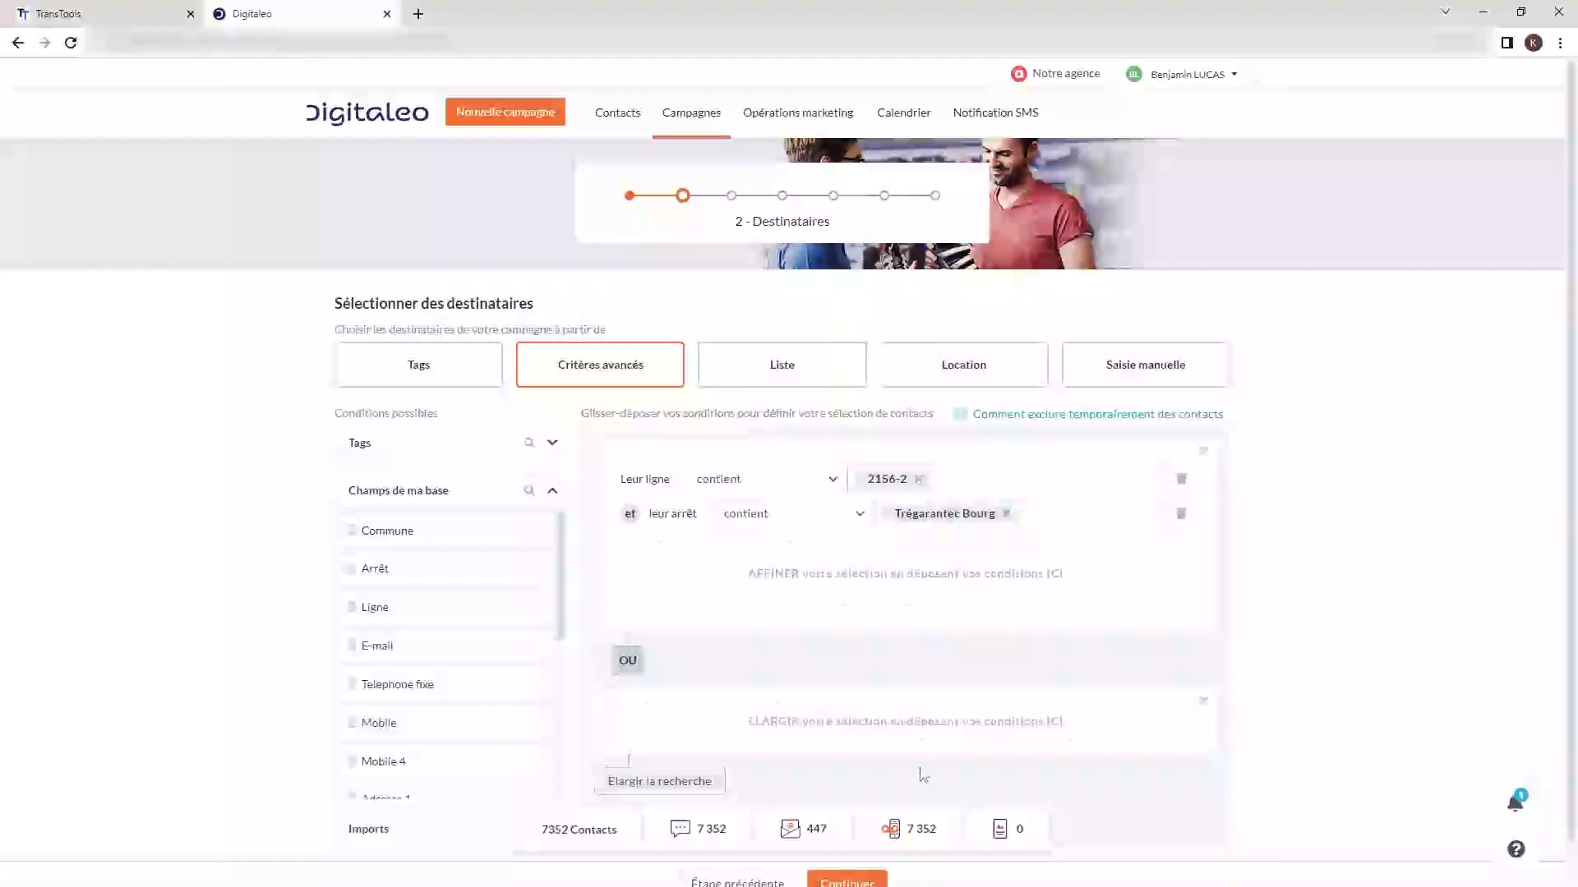
scroll(904, 784, "down", 1)
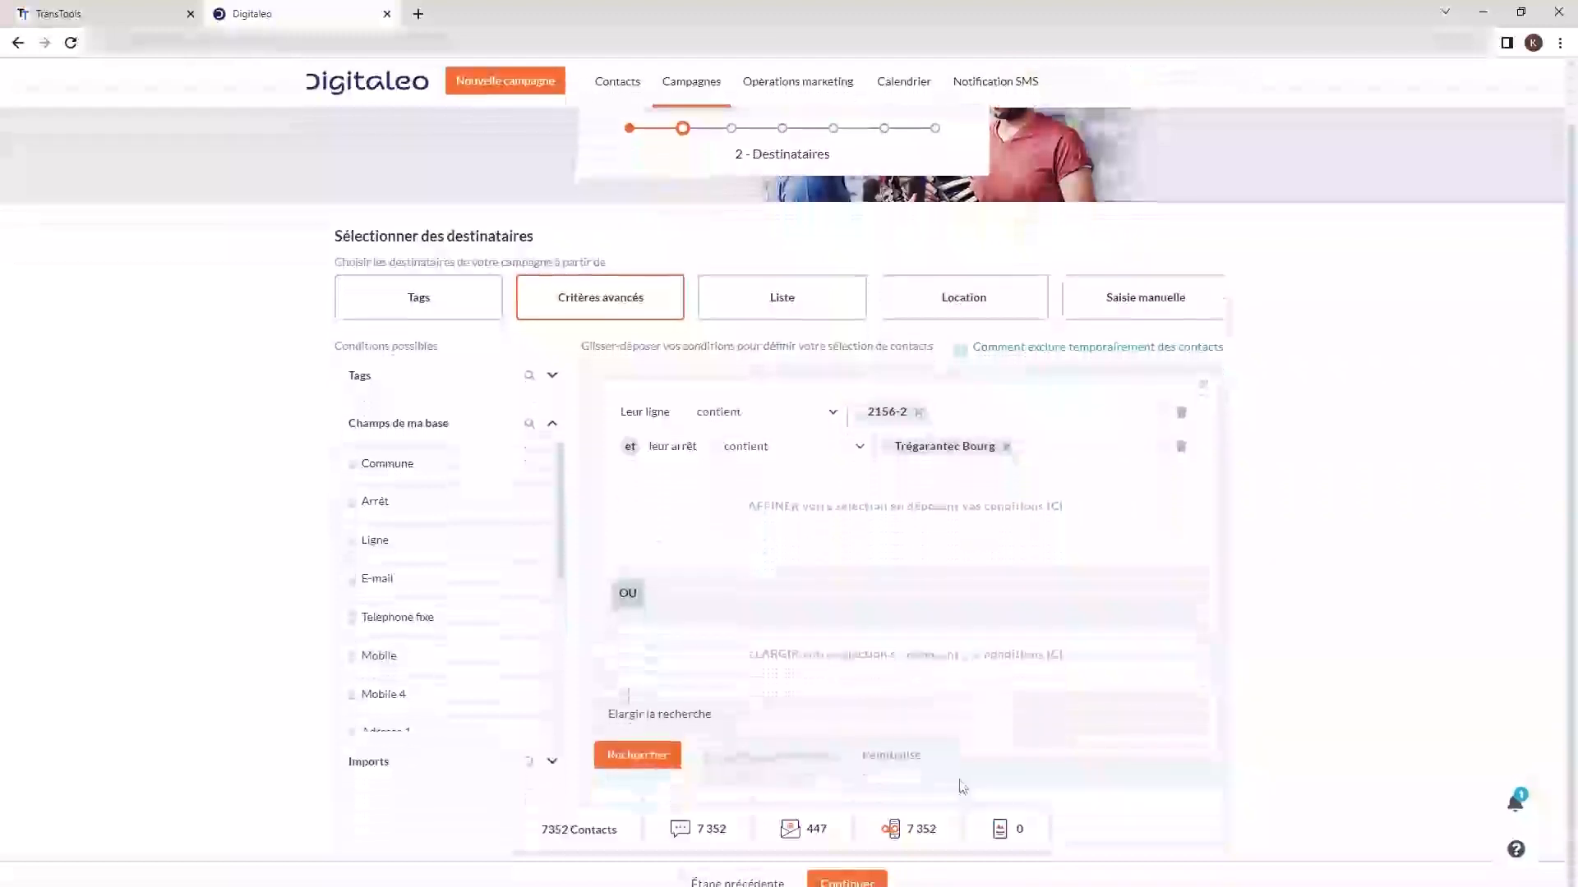
left_click(633, 761)
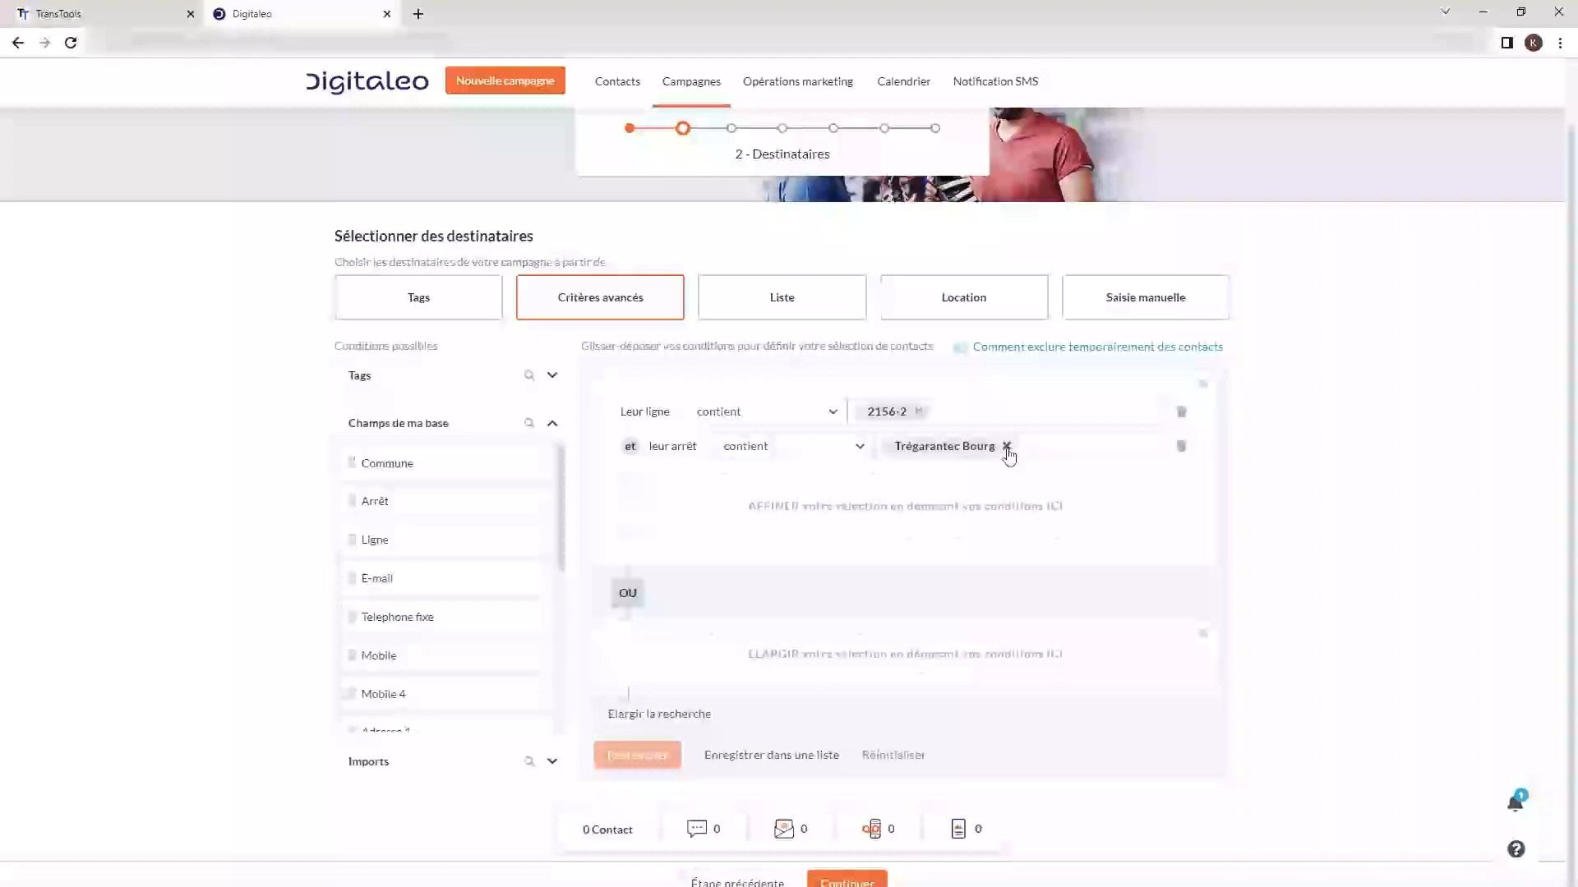
Replace the line condition's value with 21562 and rerun the contact search
left_click(918, 411)
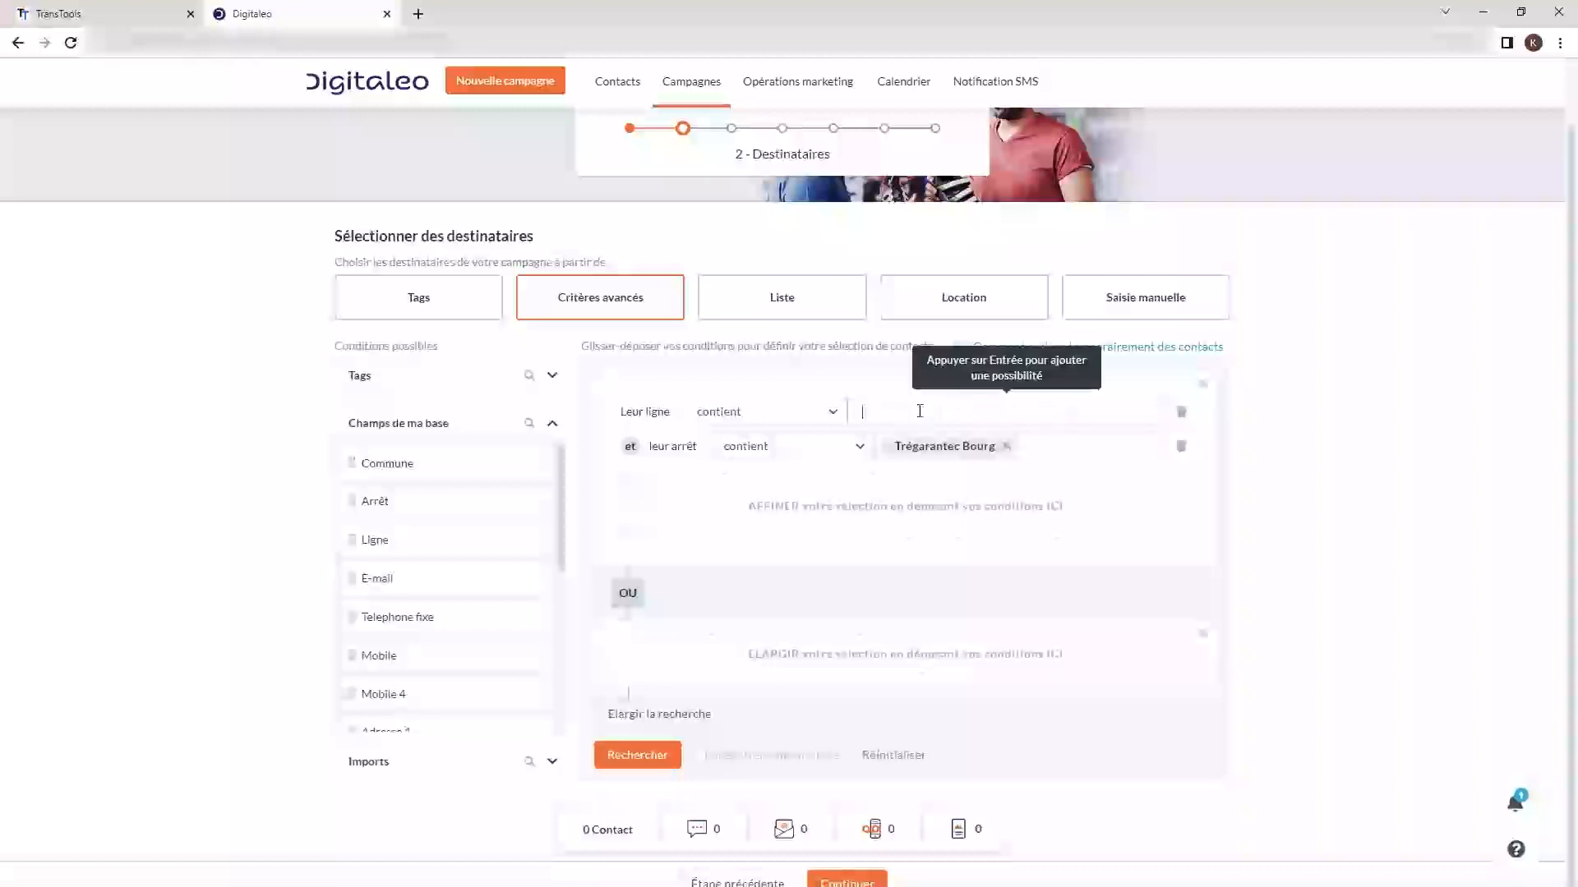
type("2156")
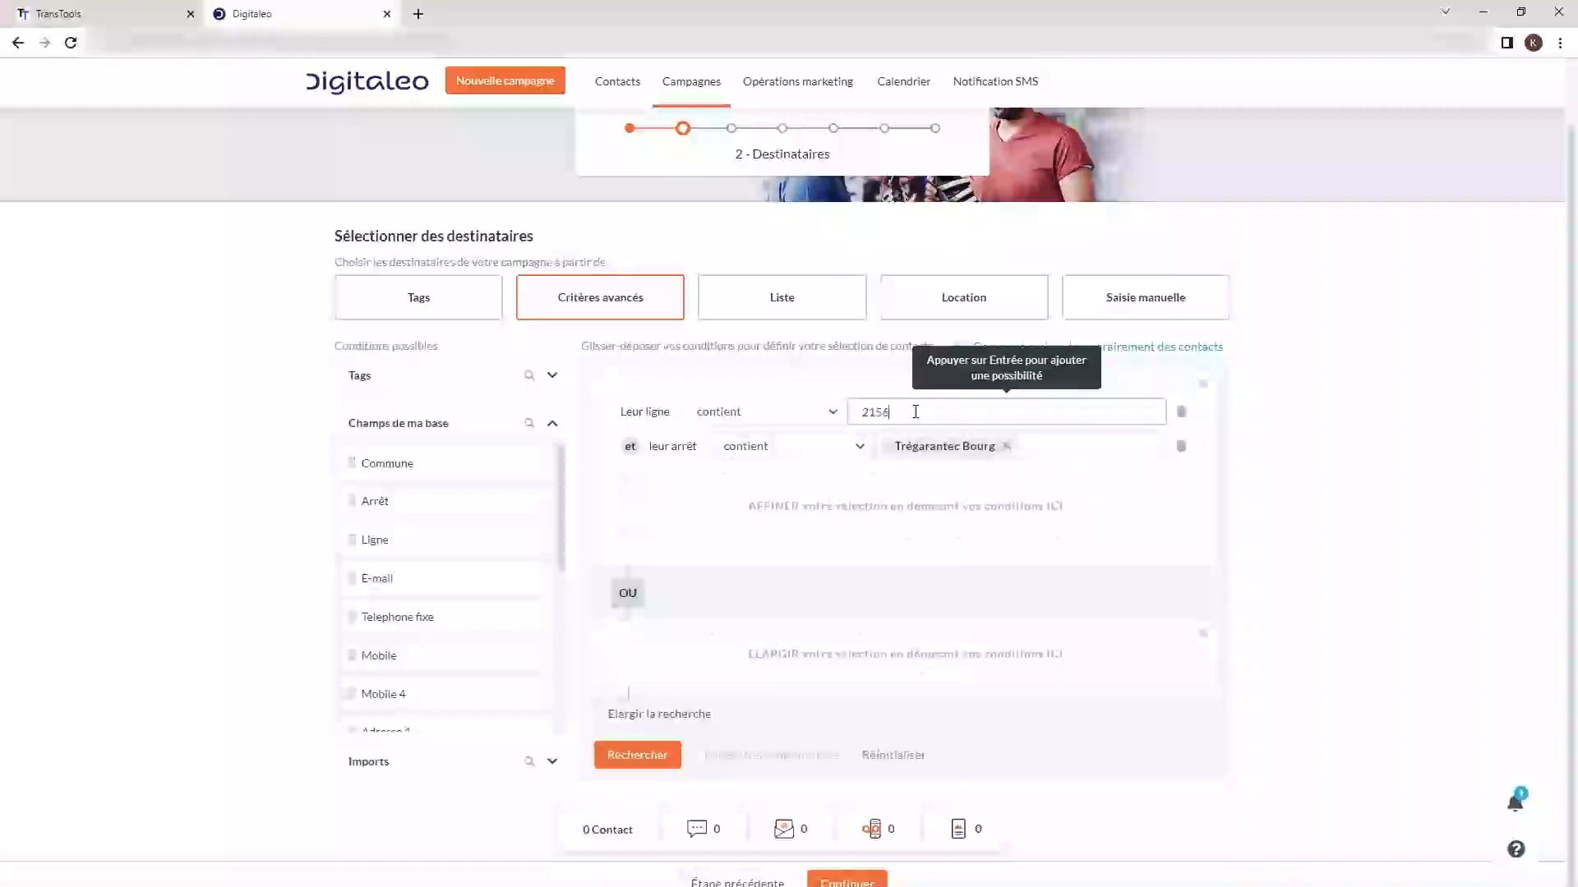
type("2")
key("Return")
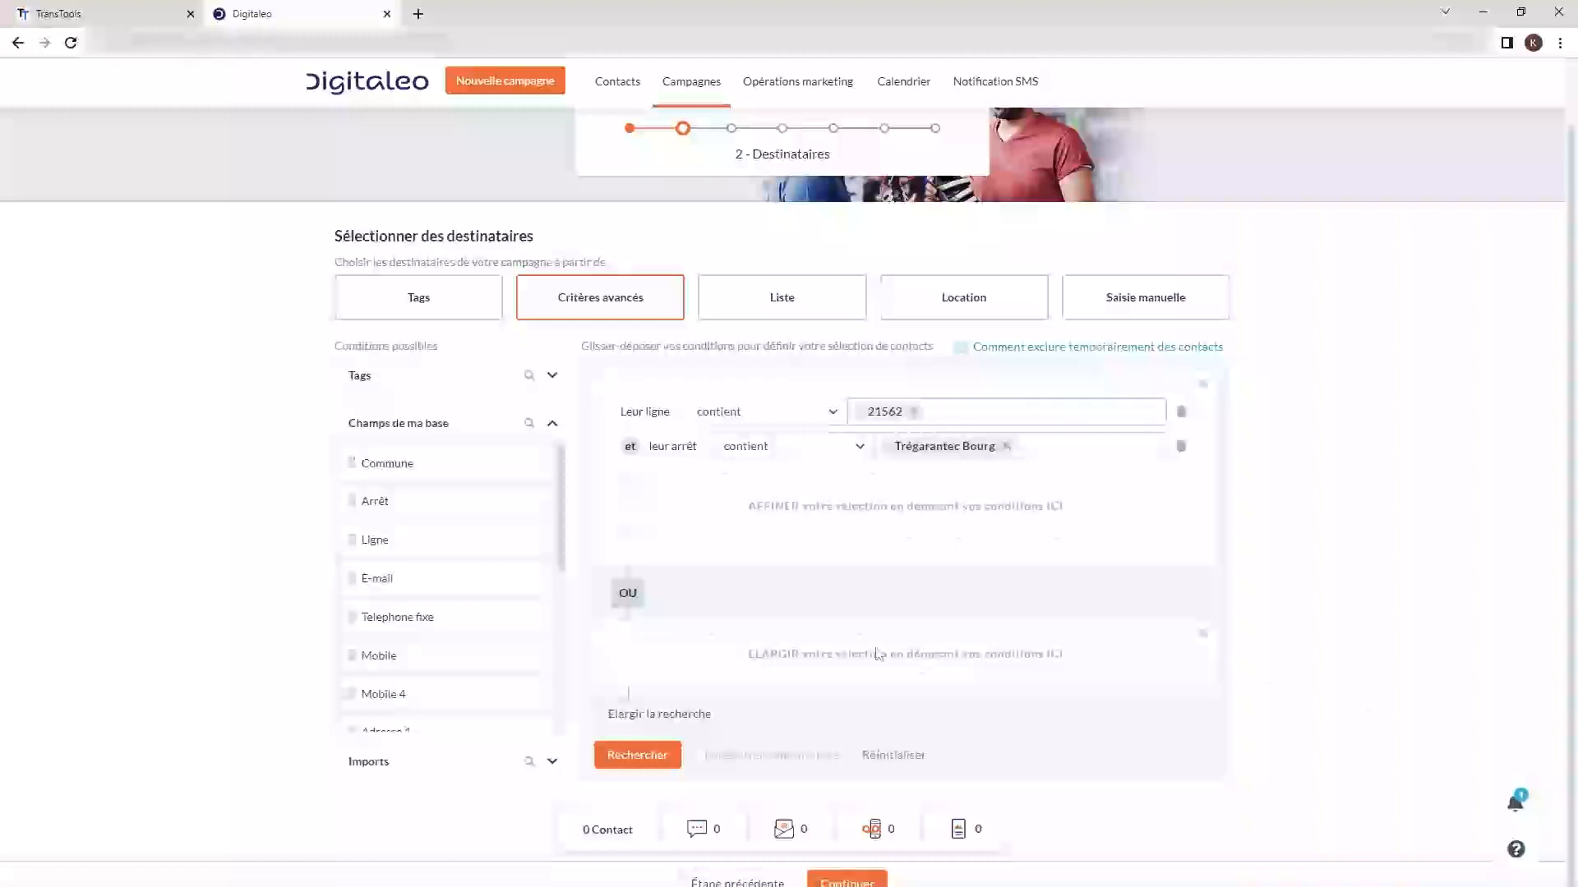
left_click(634, 753)
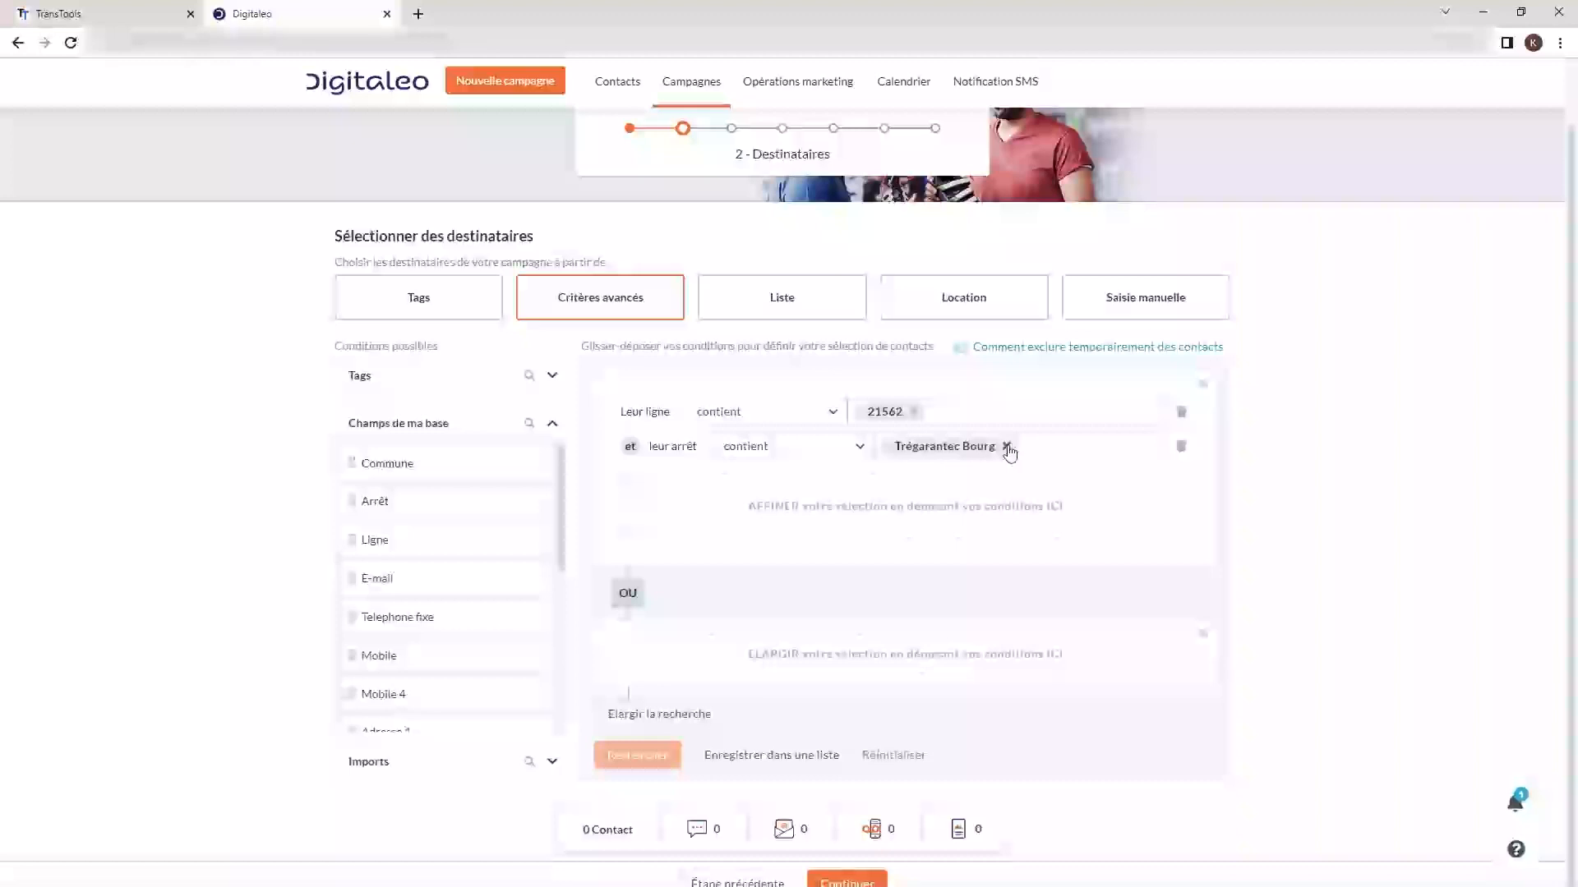
Replace the stop condition's value with Tregarantec Bourg without the accent and try to continue with the selection
left_click(1006, 447)
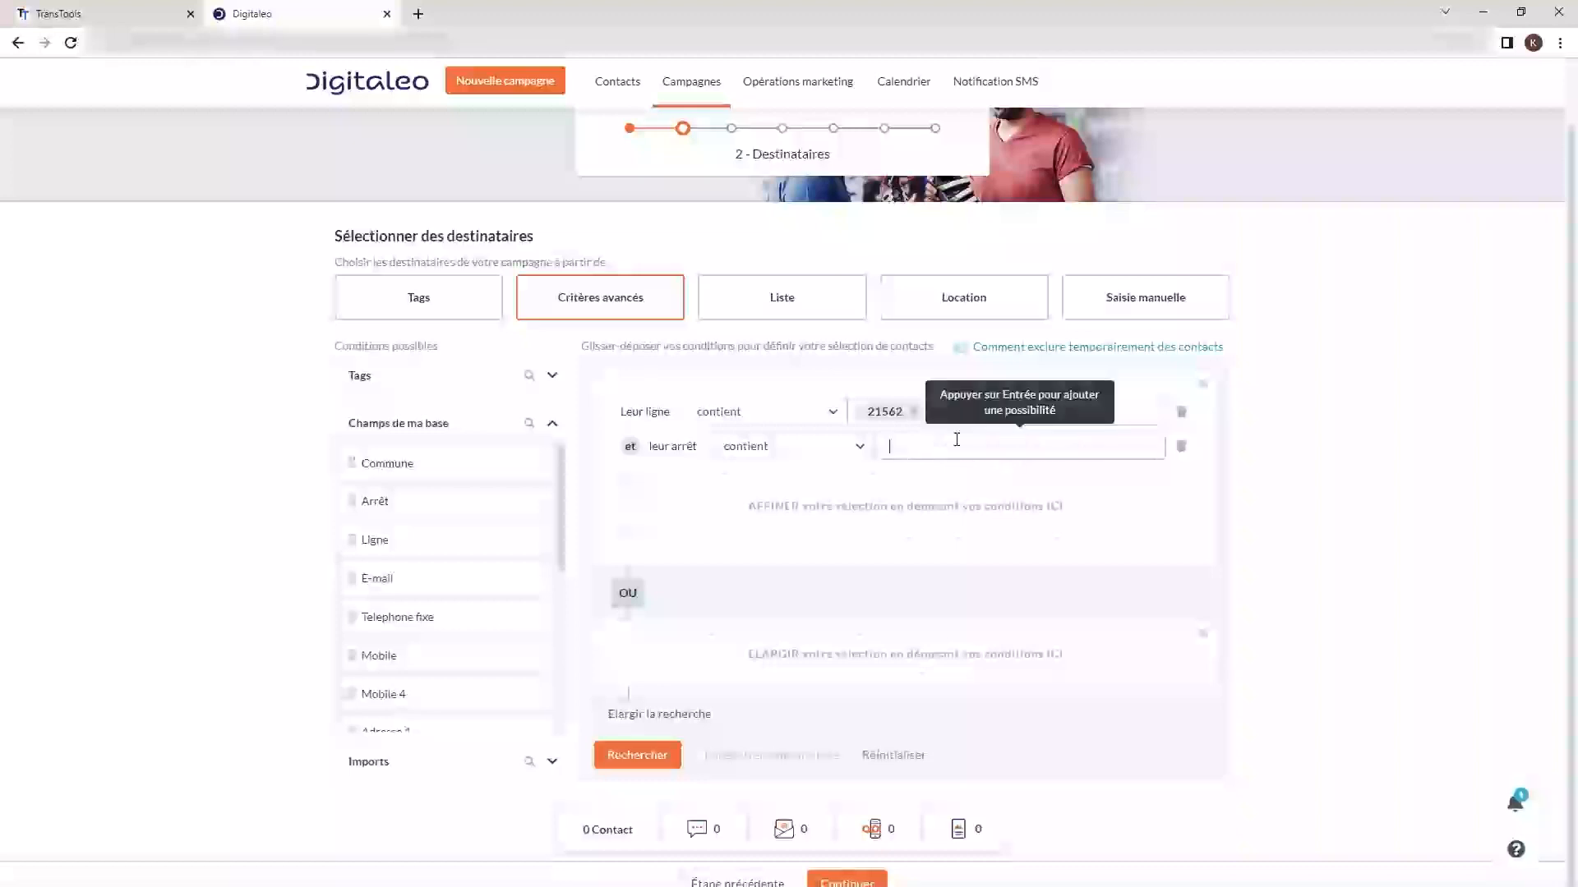
type("Tregarante")
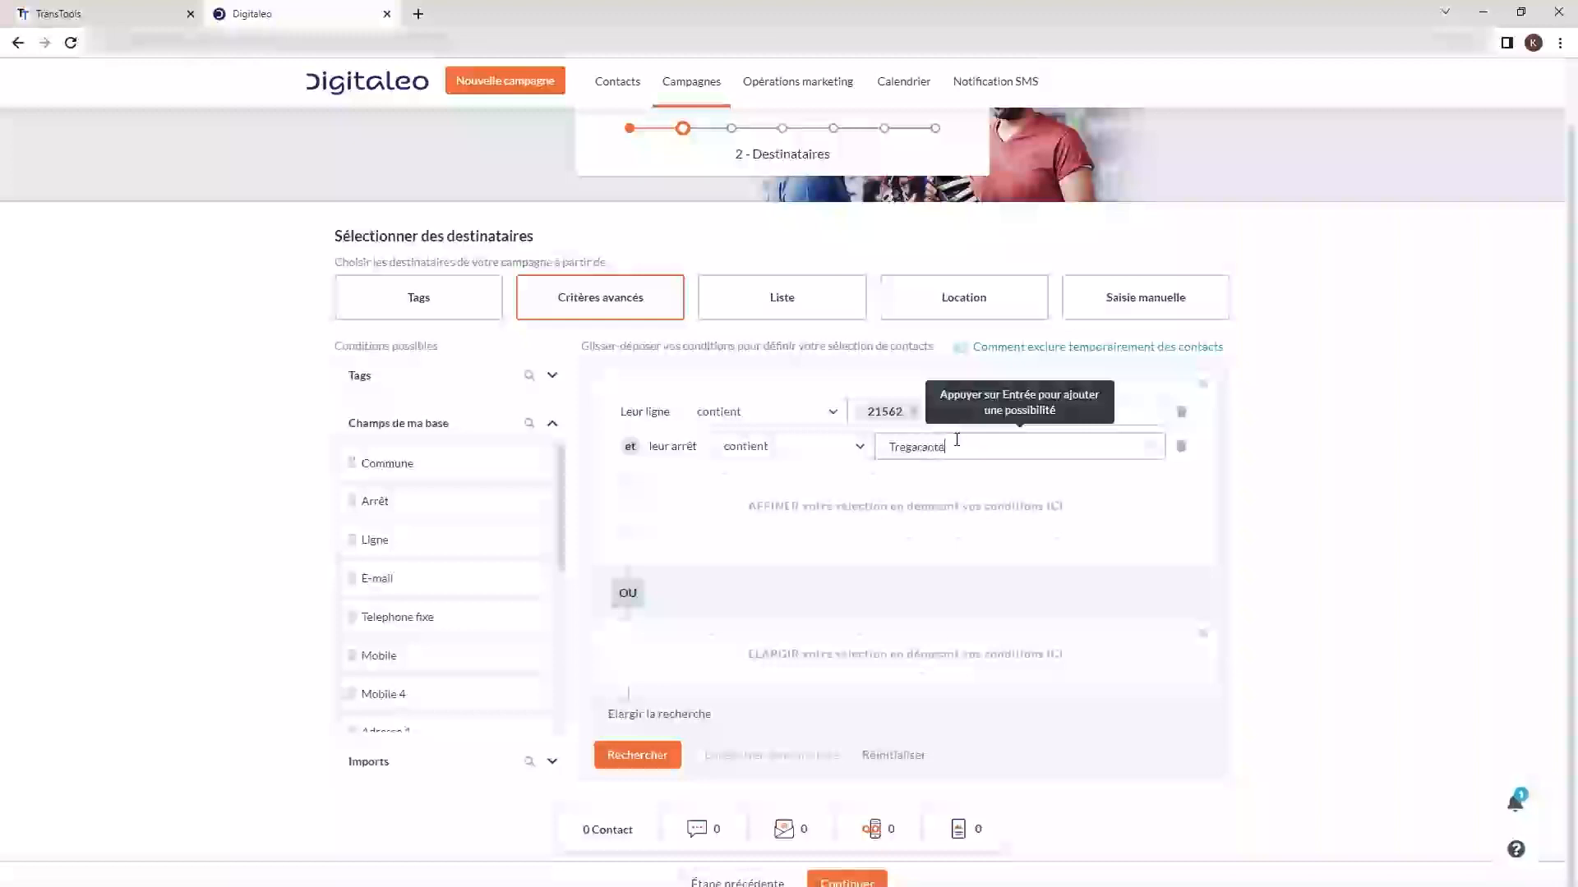
type("c Bourg")
key("Return")
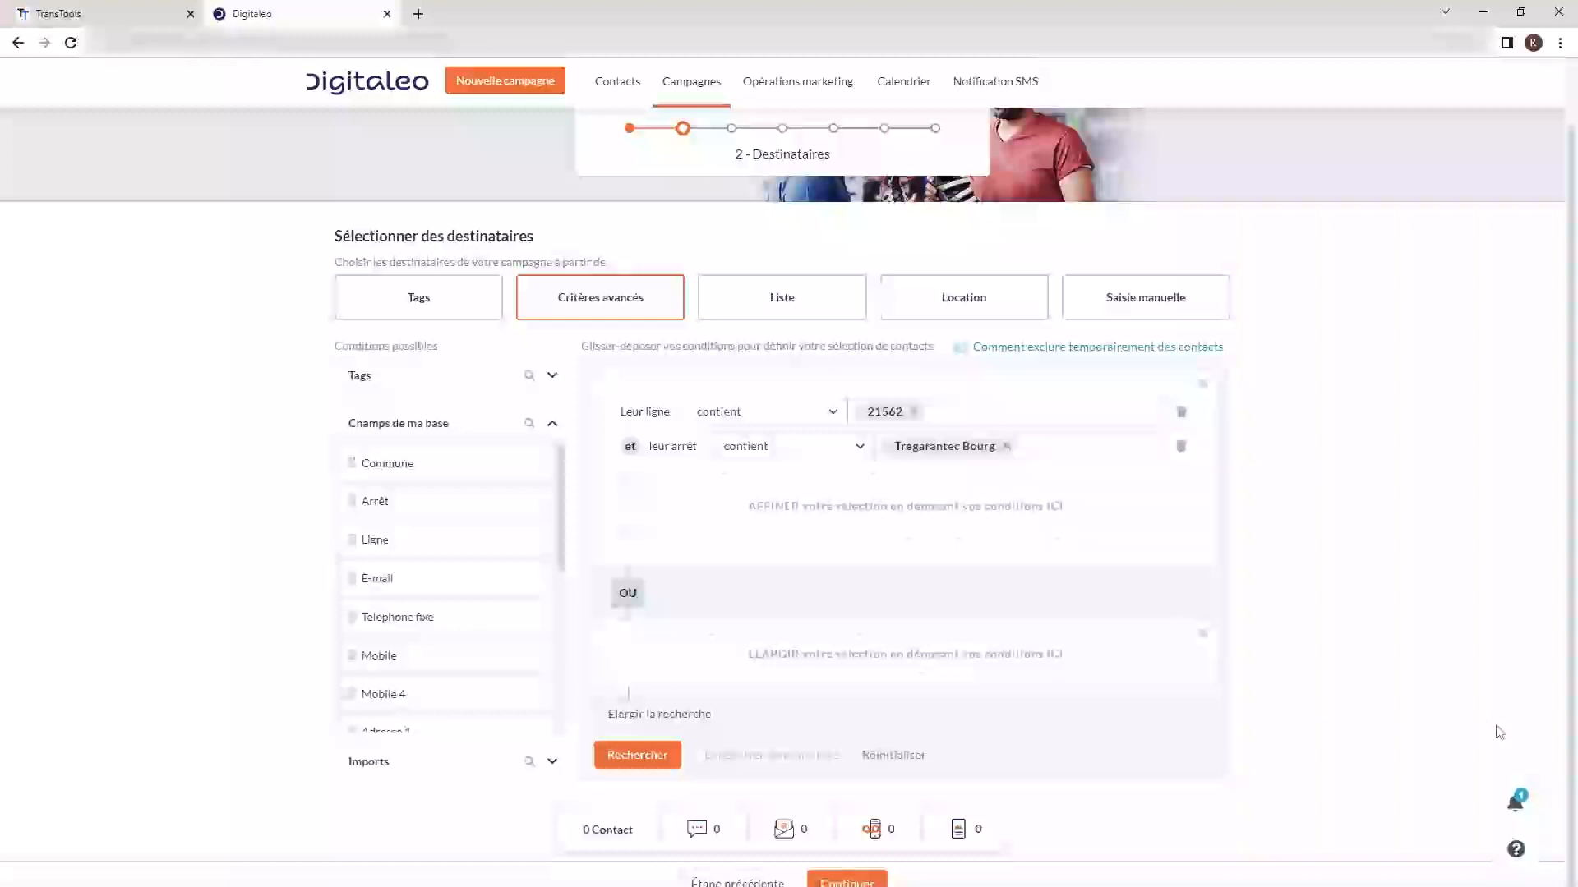
left_click(847, 881)
left_click(784, 216)
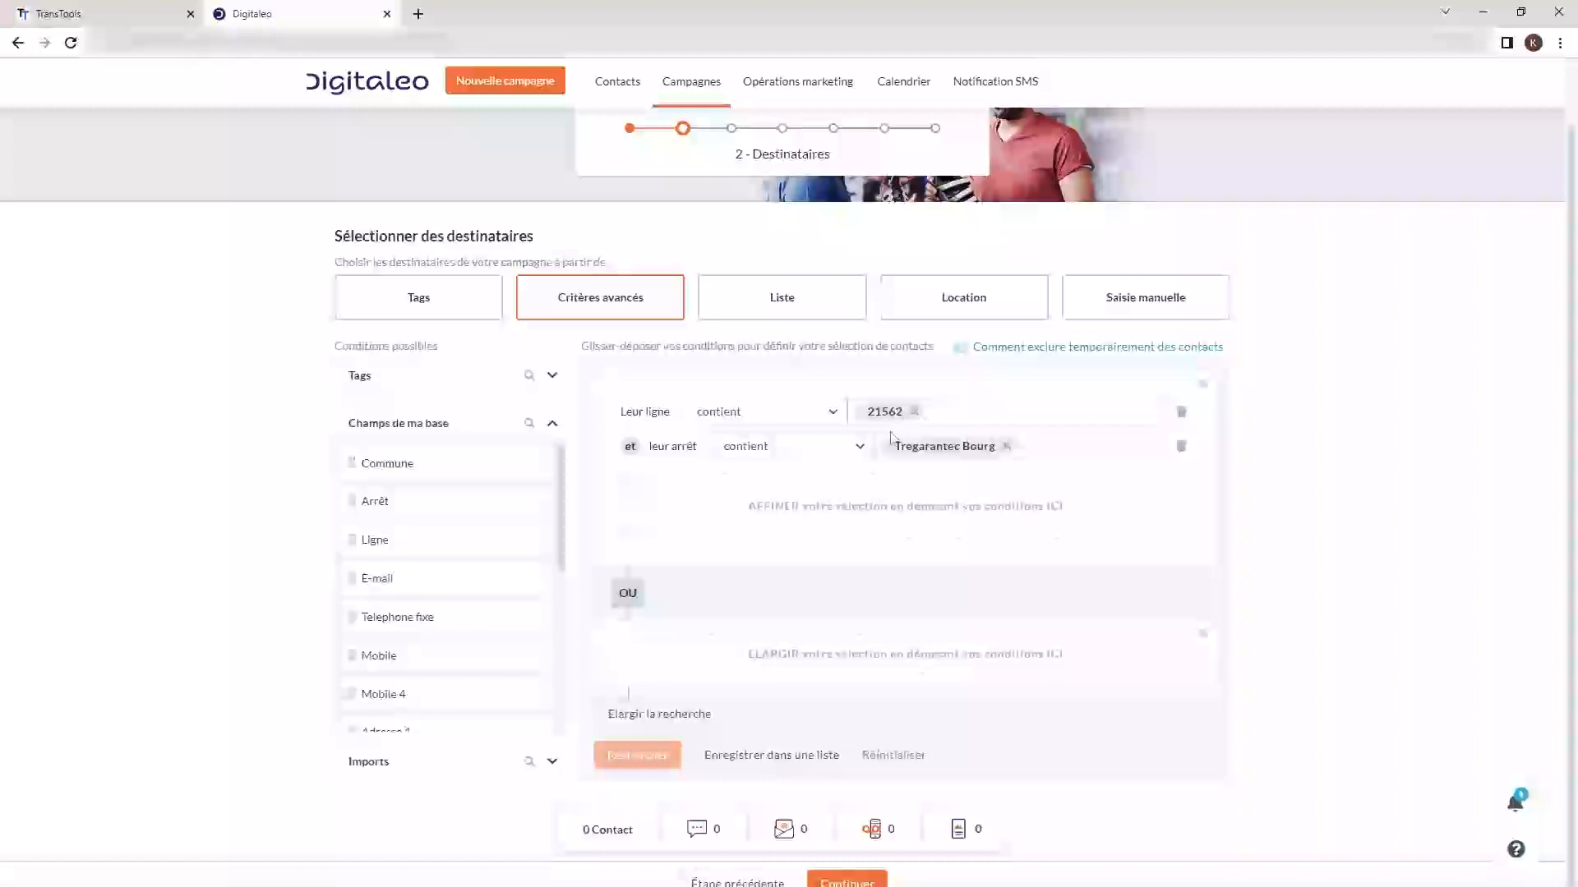
Replace the line condition's value with "2156 2" and rerun the contact search
left_click(914, 411)
type("2")
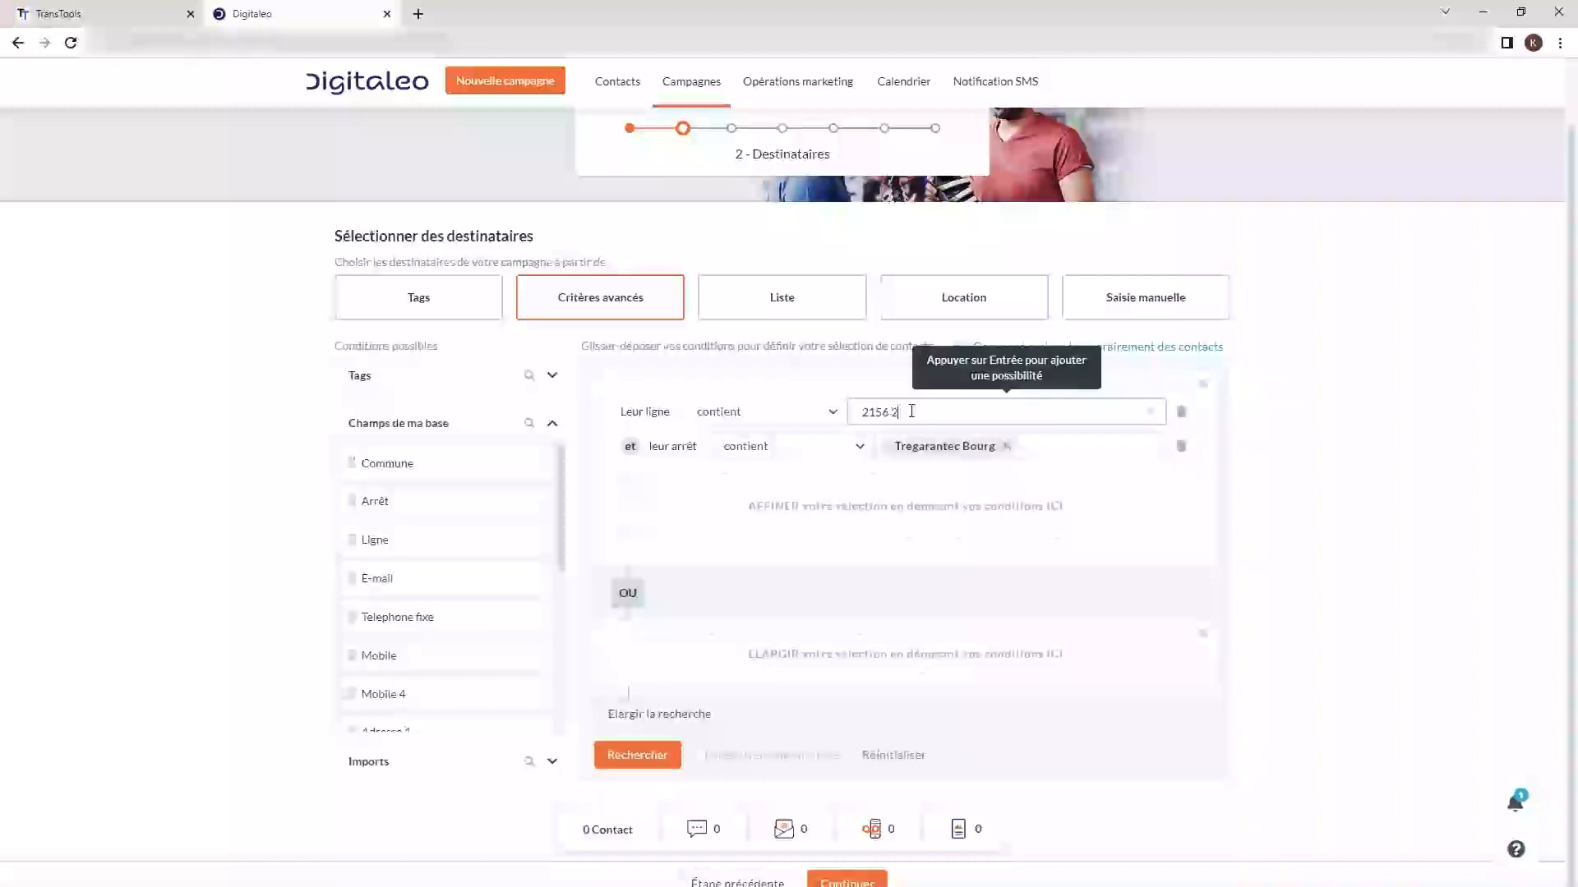
key("Return")
left_click(639, 752)
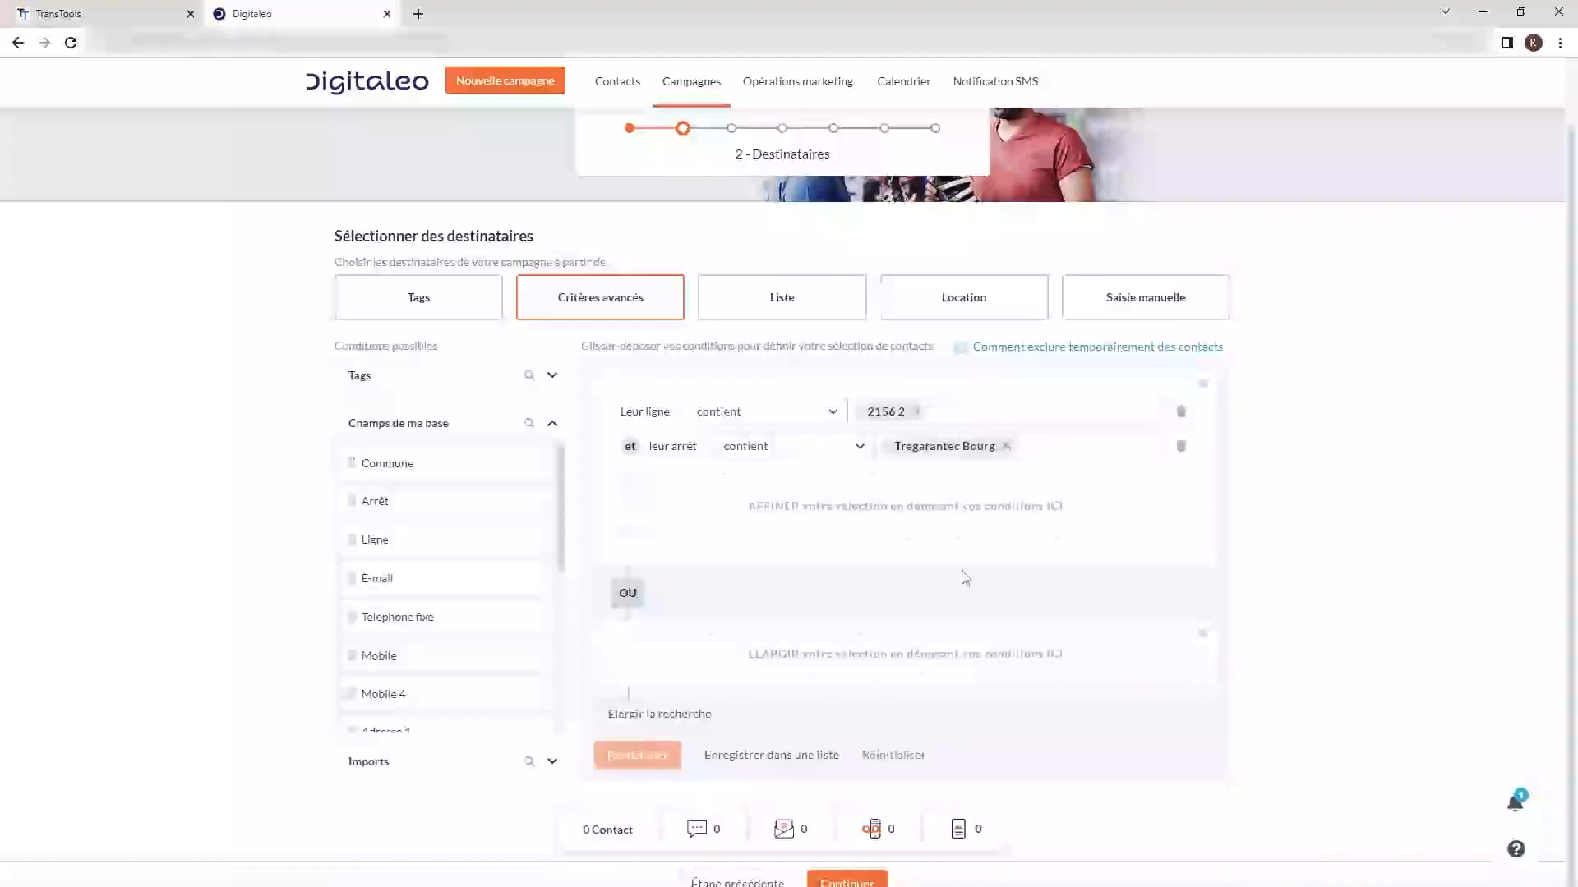
Replace the line condition's value with 2215 and the stop condition's value with PLOUVIEN Bourg, and search for matching contacts
left_click(1006, 446)
left_click(915, 412)
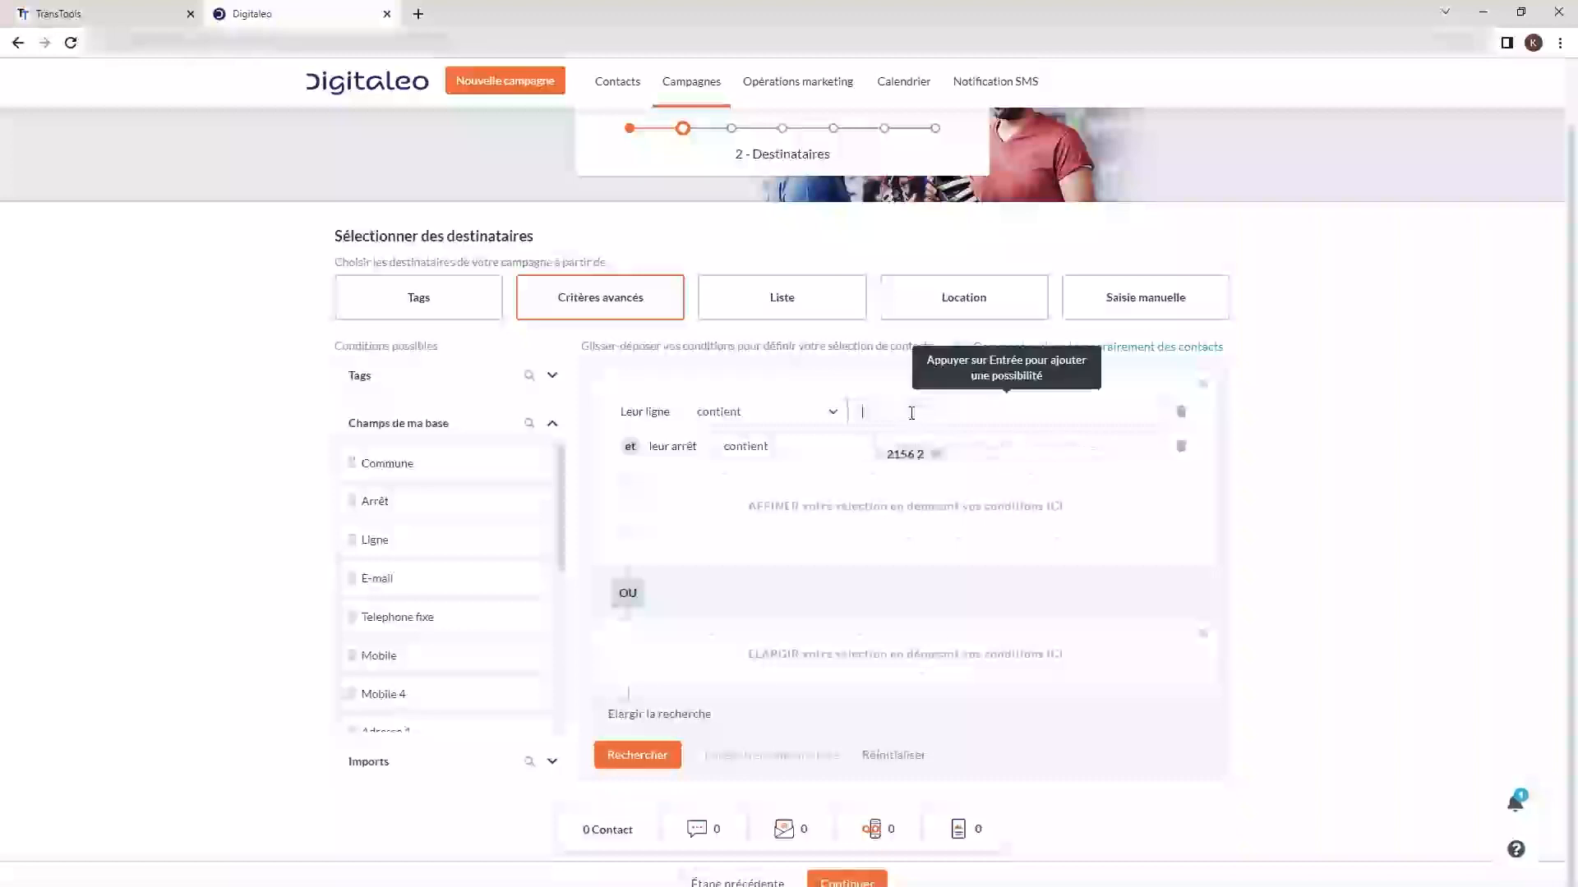
type("2215")
key("Return")
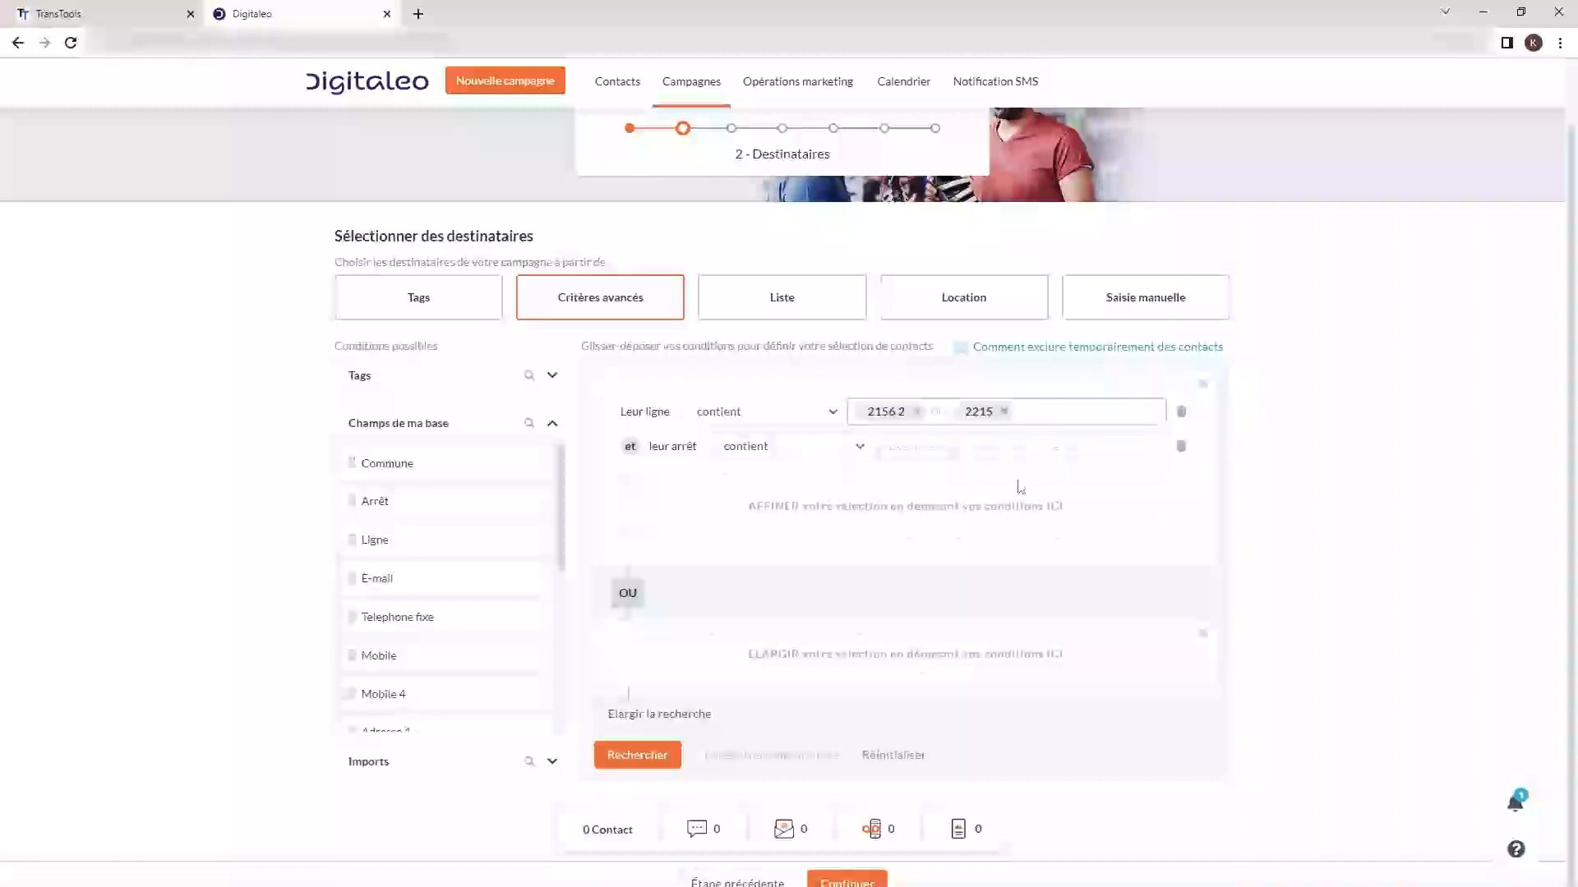
left_click(920, 413)
left_click(929, 445)
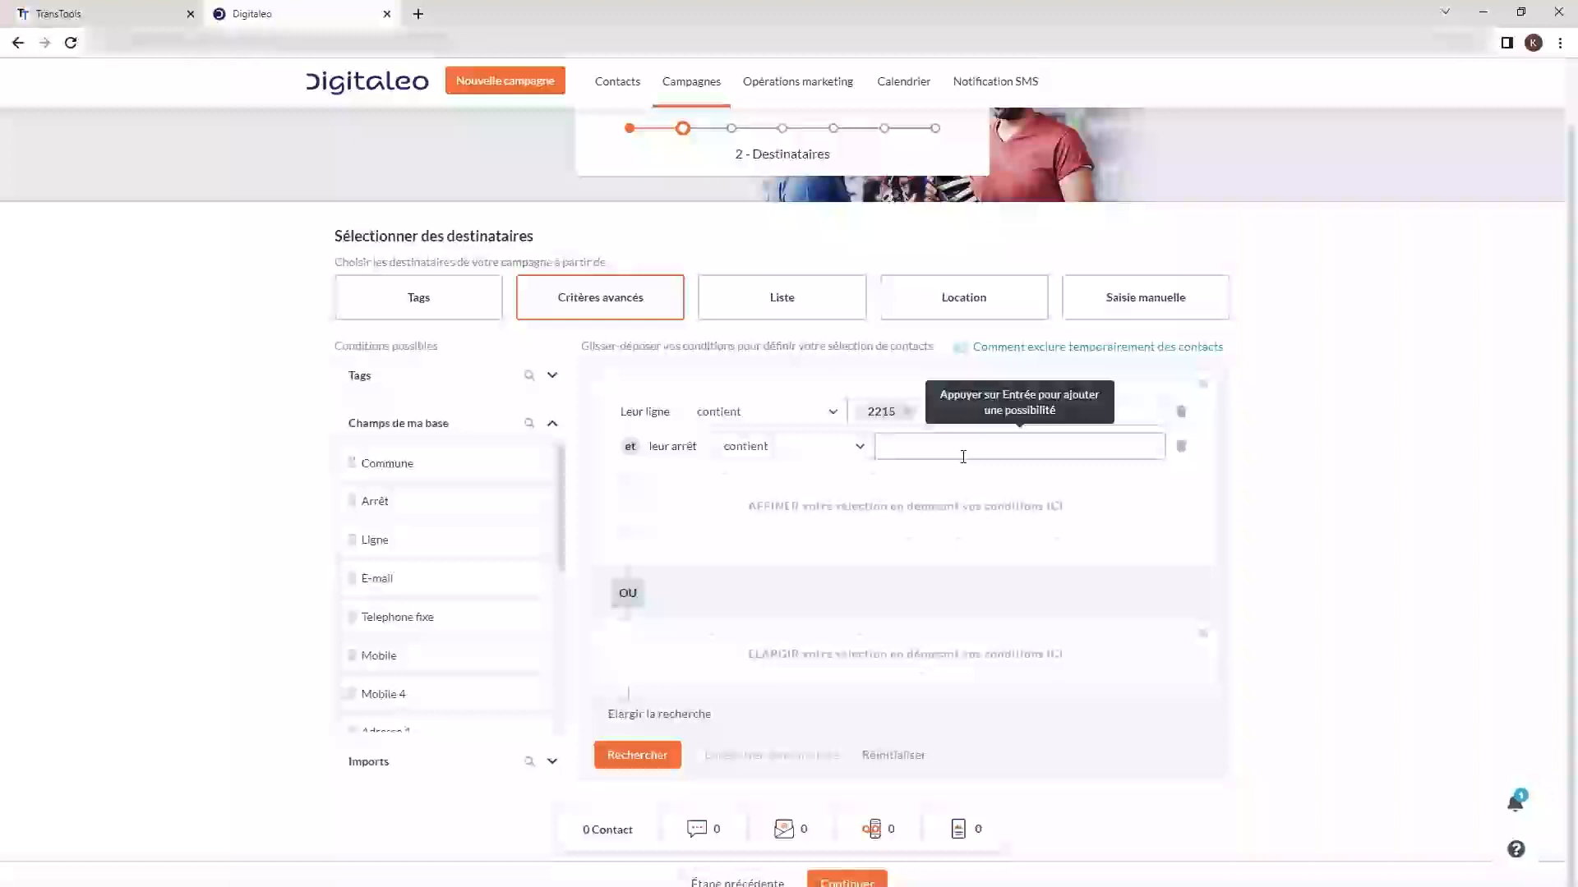
type("PLOUVIEN Bourg")
key("Return")
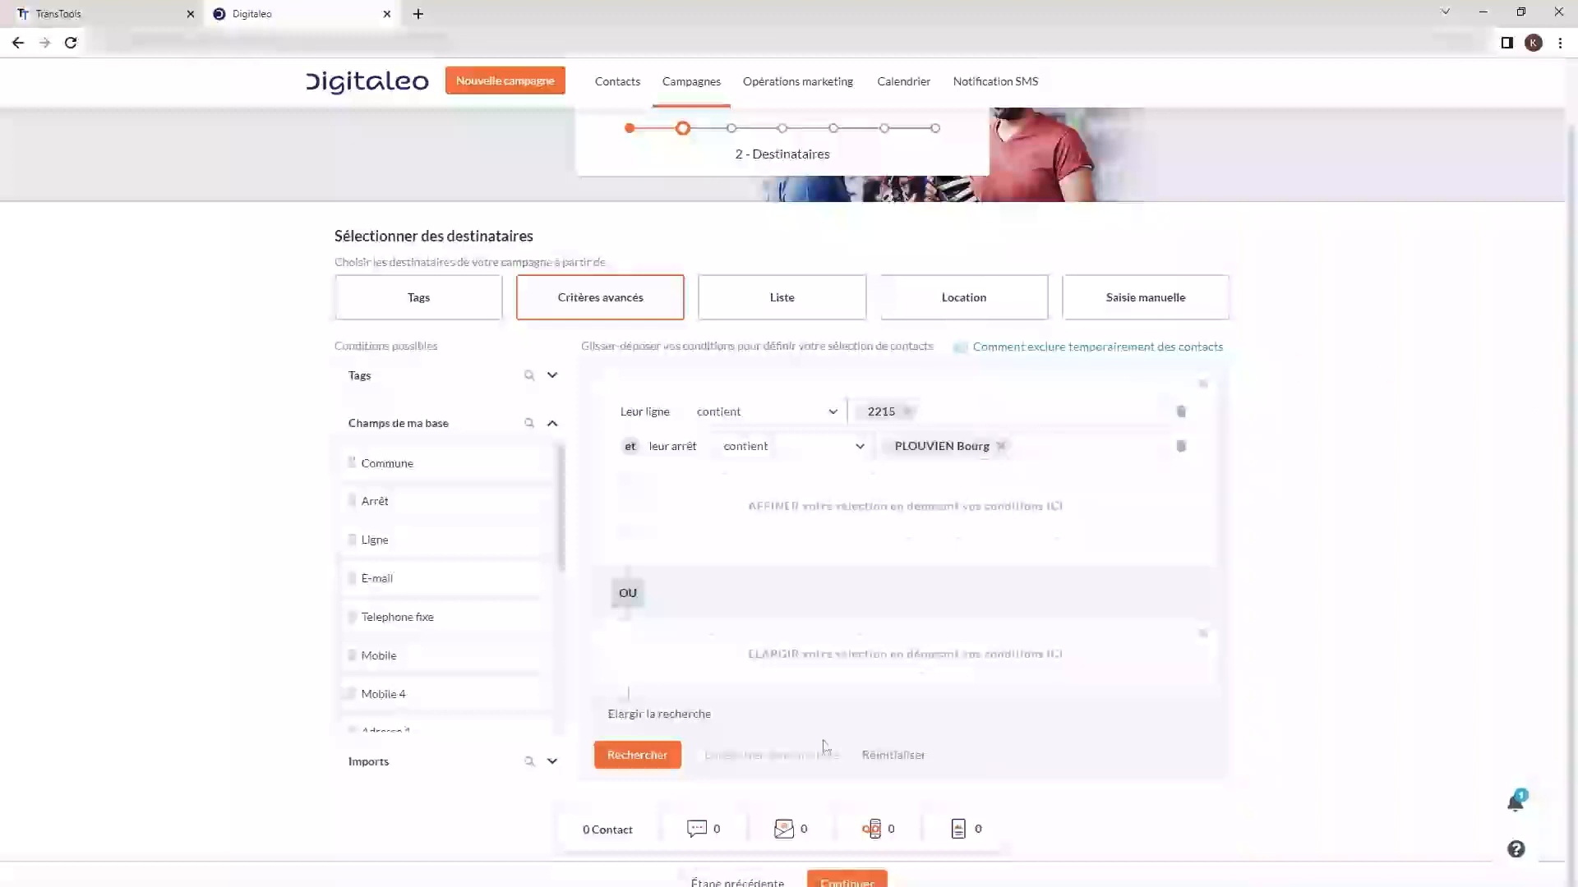
left_click(652, 763)
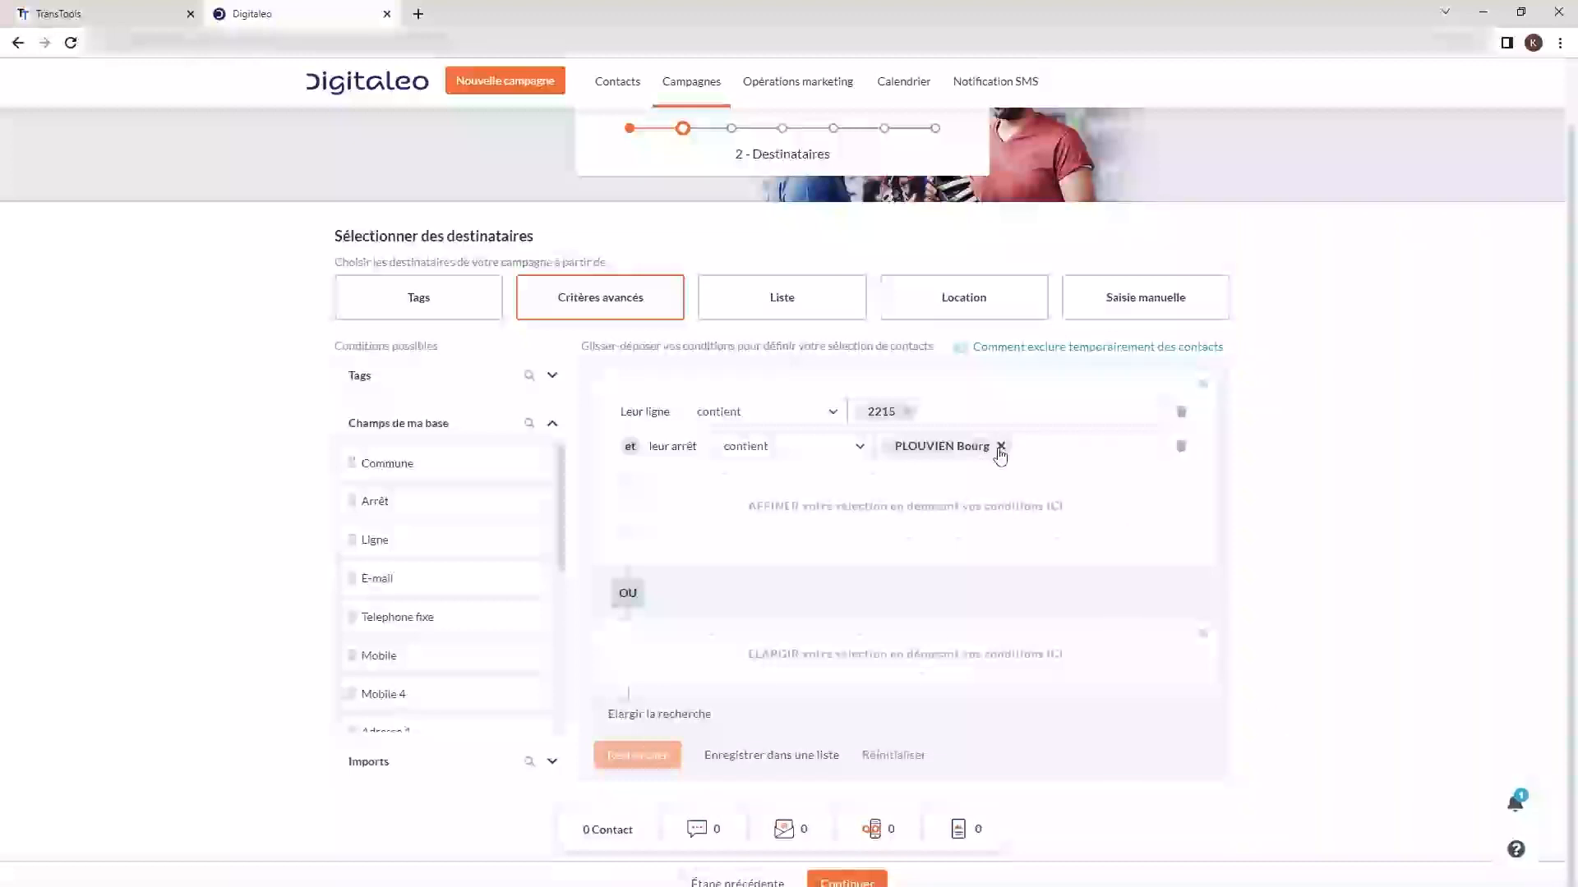
Clear the stop condition's value and search for contacts on line 2215 only
left_click(1001, 447)
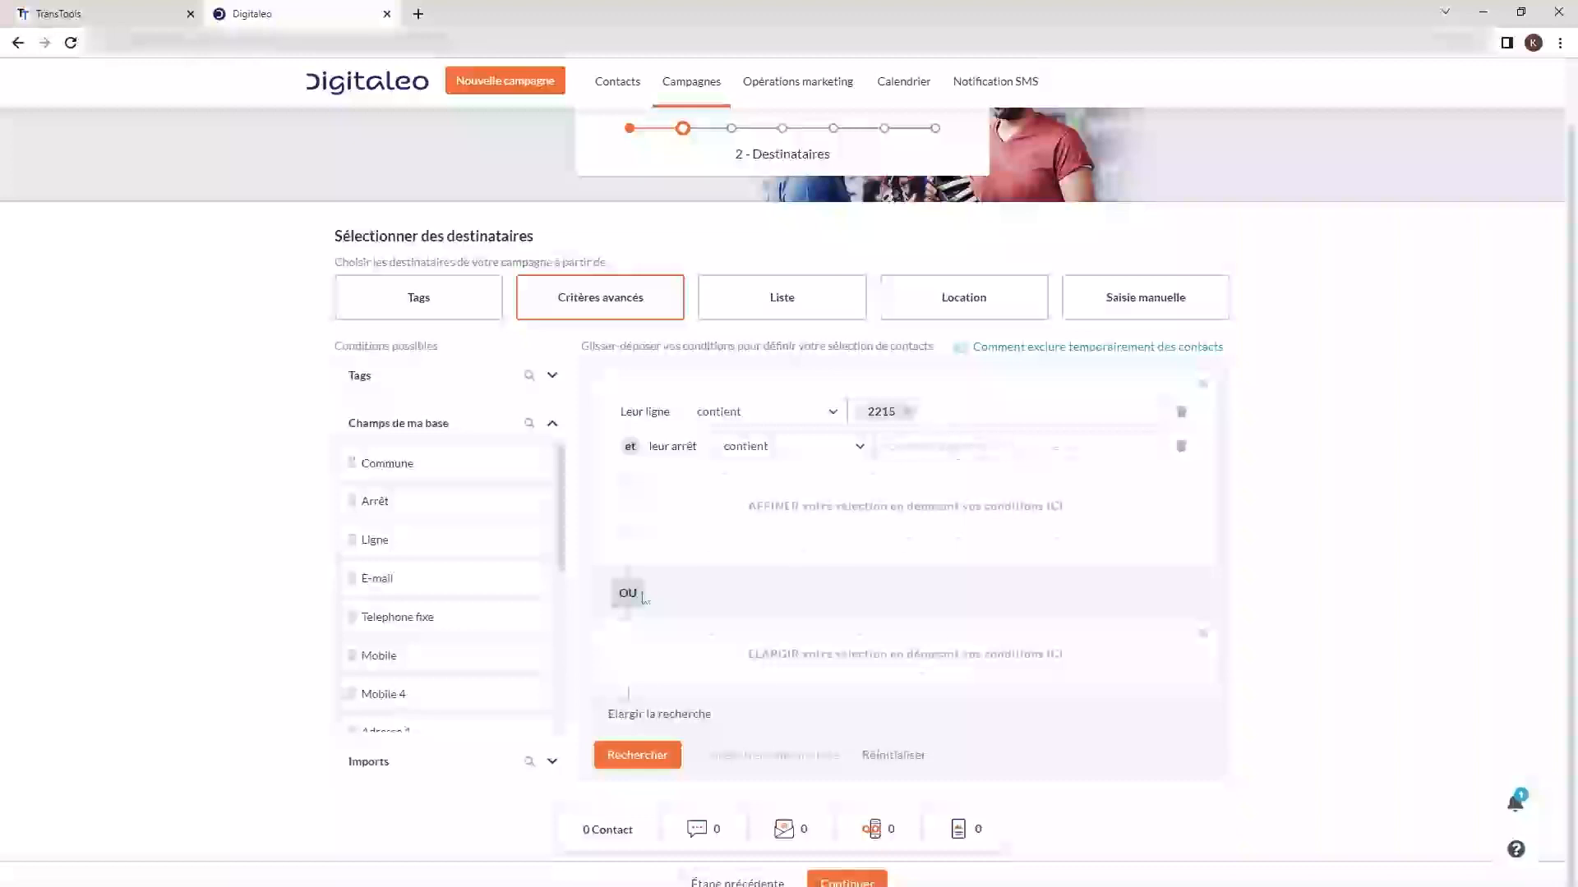
left_click(633, 760)
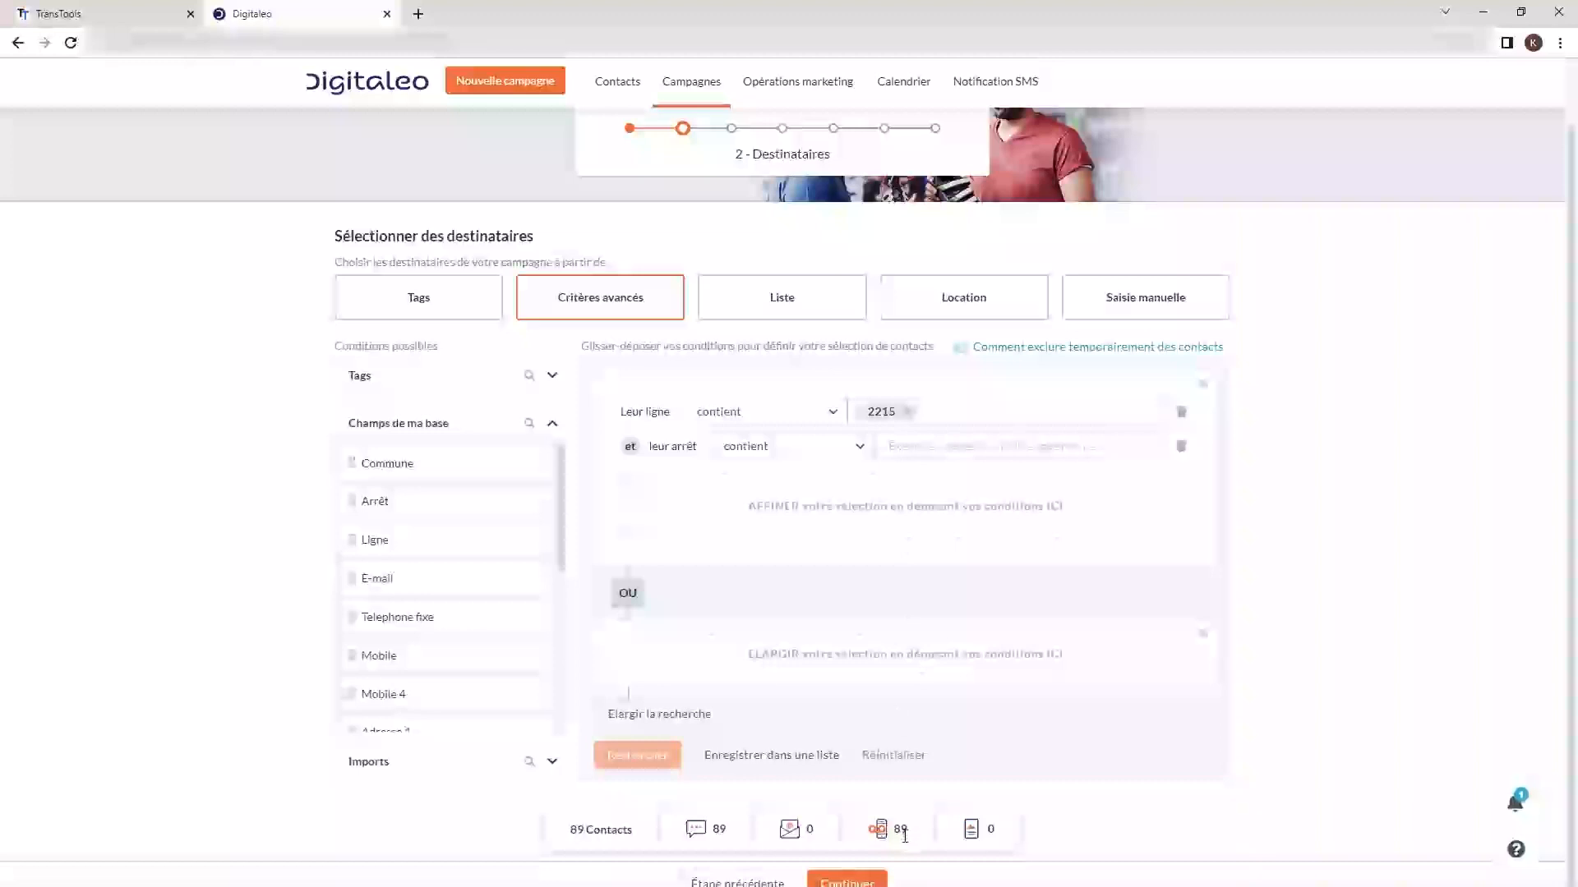
Set the stop condition to "Plouvien - Bourg", try to continue, and rerun the contact search
left_click(930, 444)
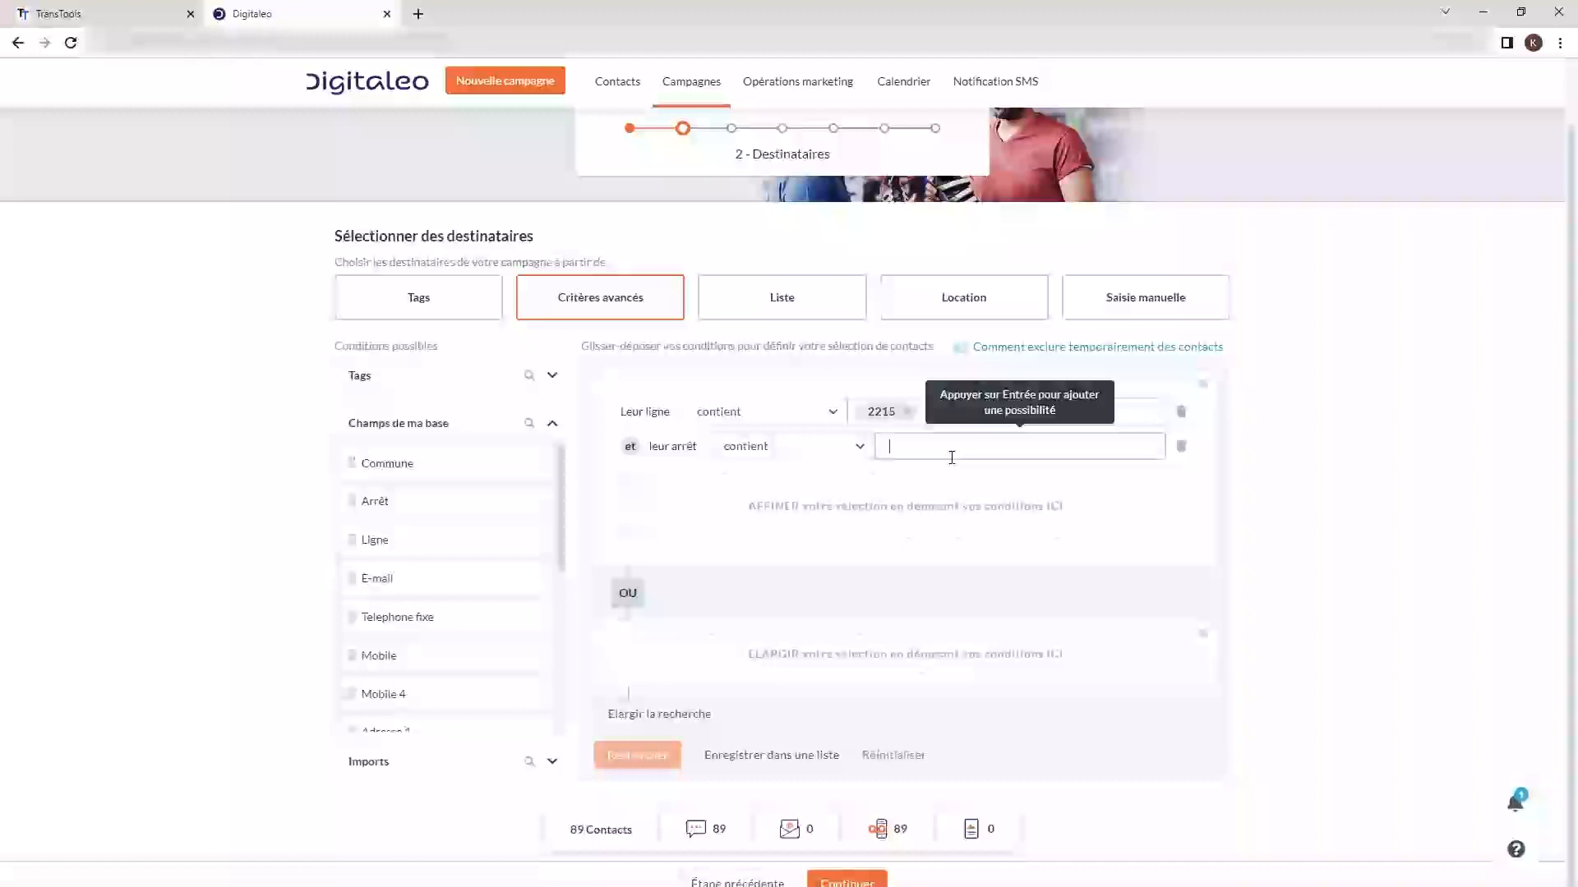
type("Plouvien - Bourg")
left_click(847, 882)
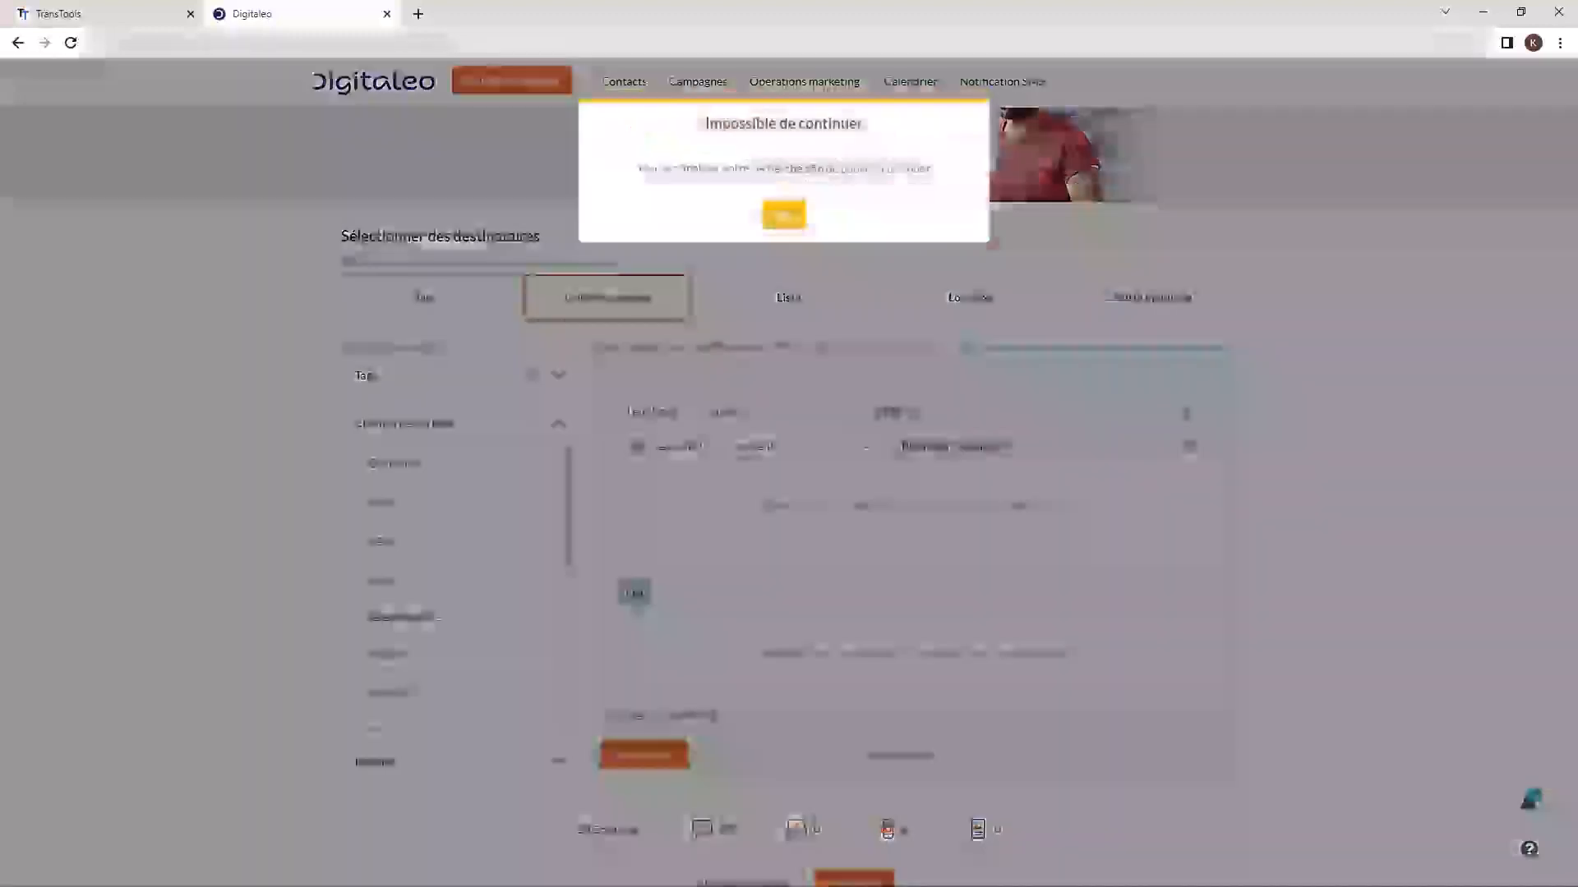
left_click(784, 217)
left_click(649, 756)
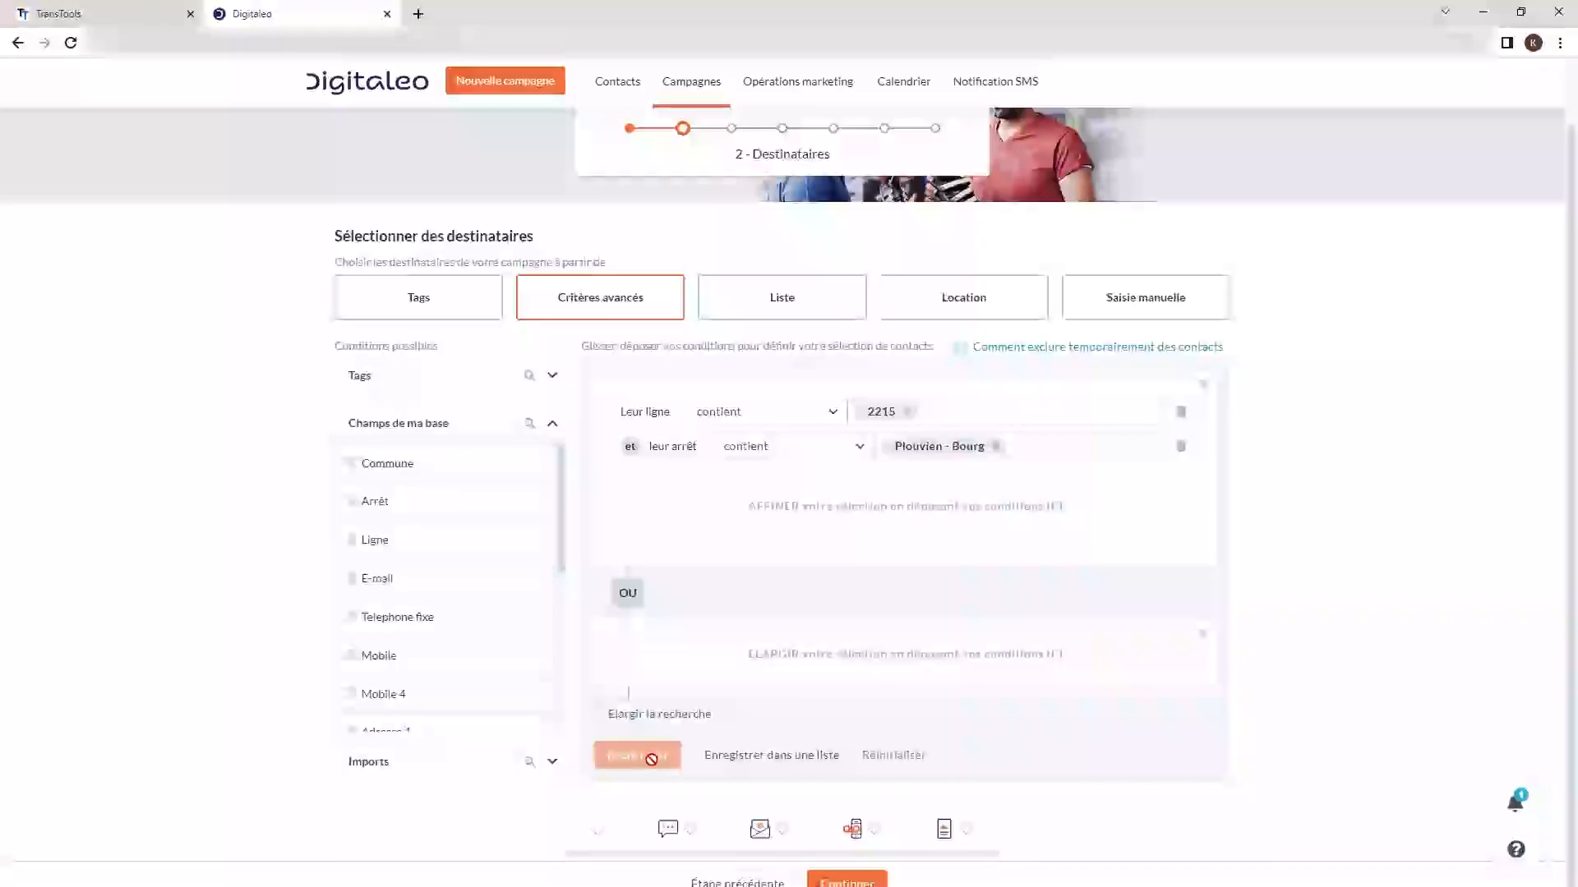
Replace the stop condition's value with "PLOUVIEN Bourg" and search for matching contacts on line 2215
left_click(995, 446)
left_click(950, 447)
type("P")
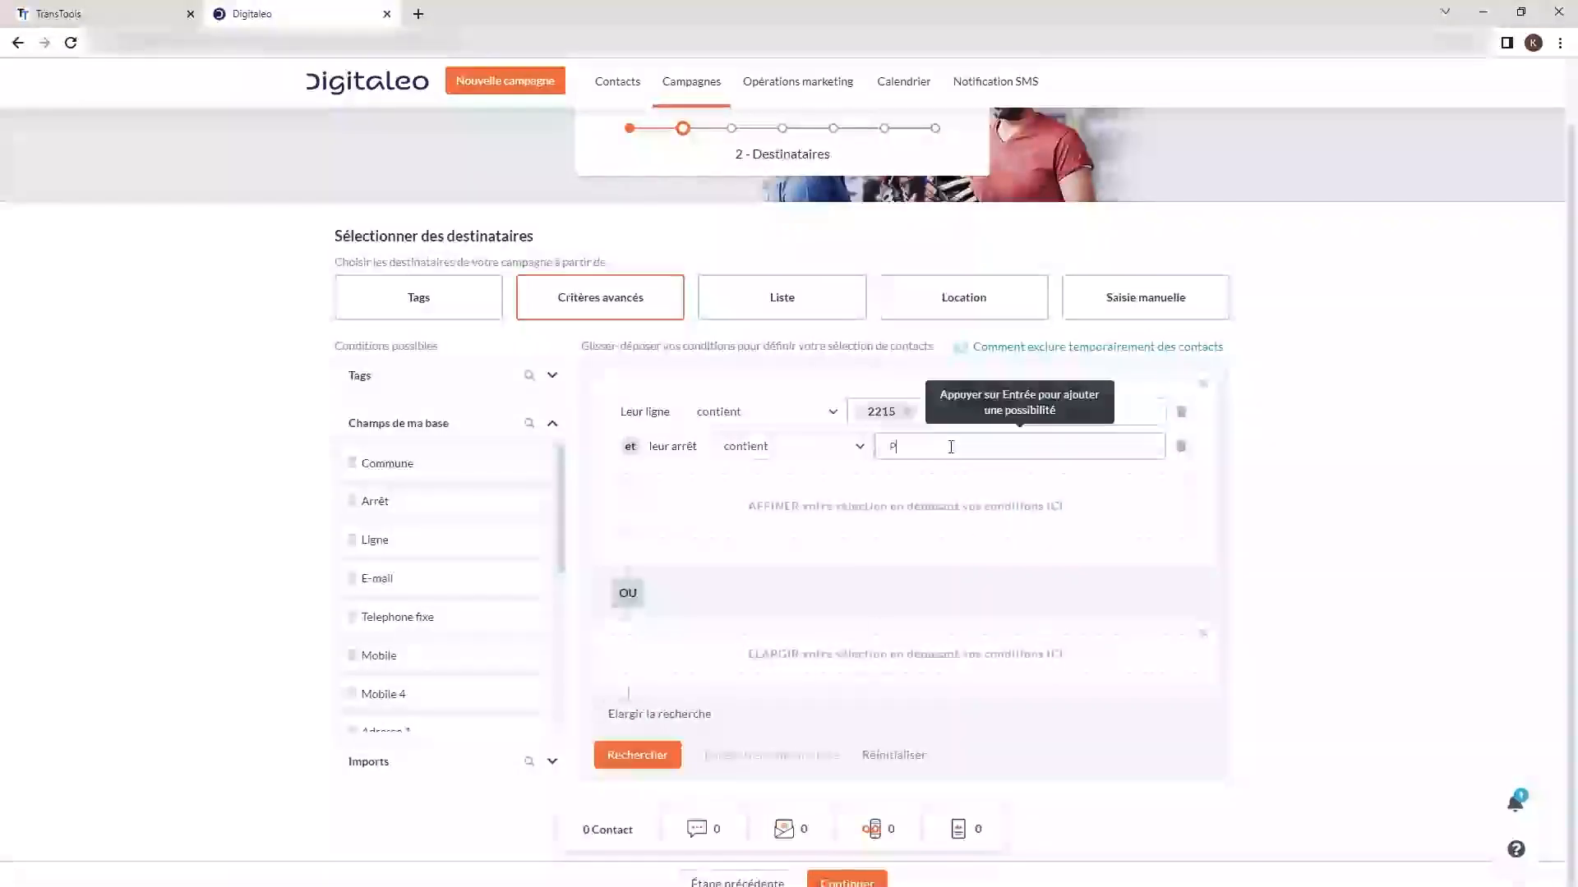
type("LOUVIEN Bourg")
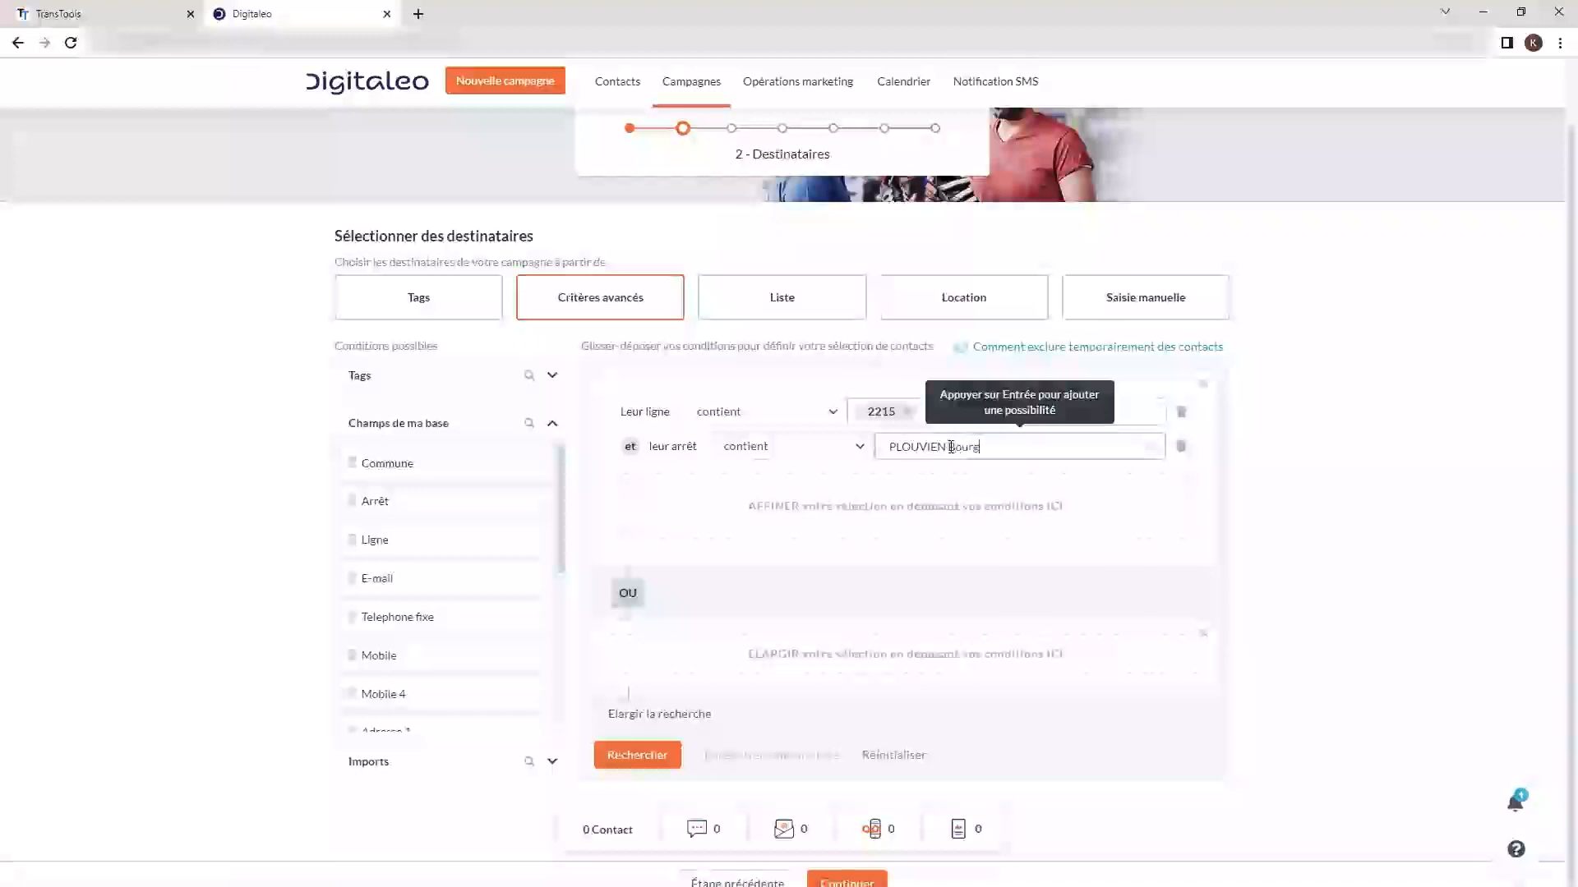
left_click(643, 755)
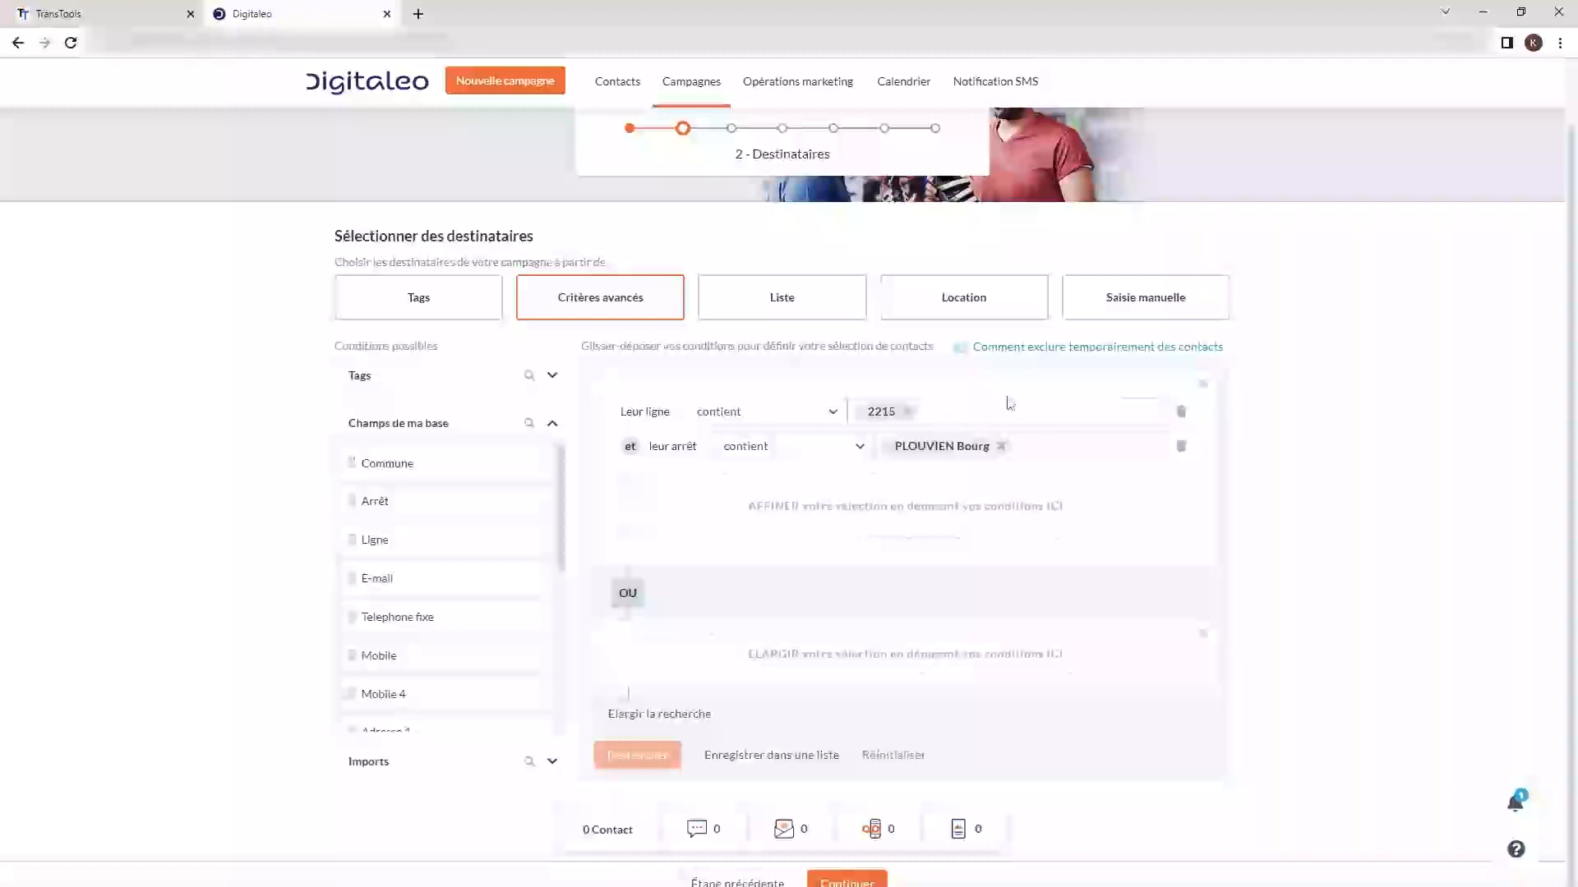
Shorten the stop condition's value to "Bourg" and rerun the contact search
left_click(1000, 446)
type("Bourg")
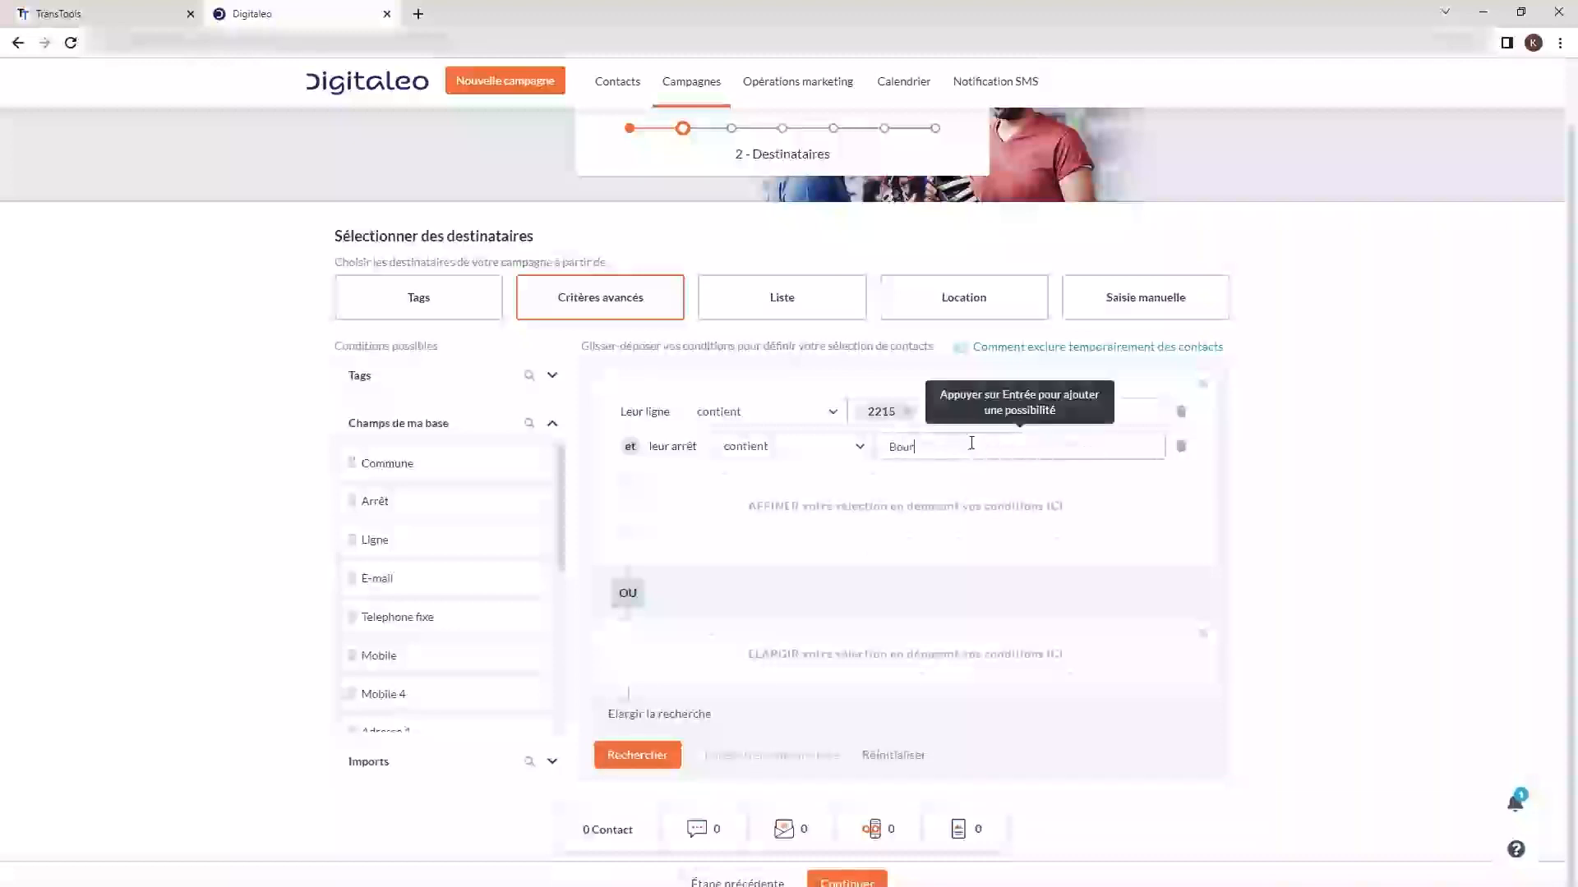
left_click(656, 758)
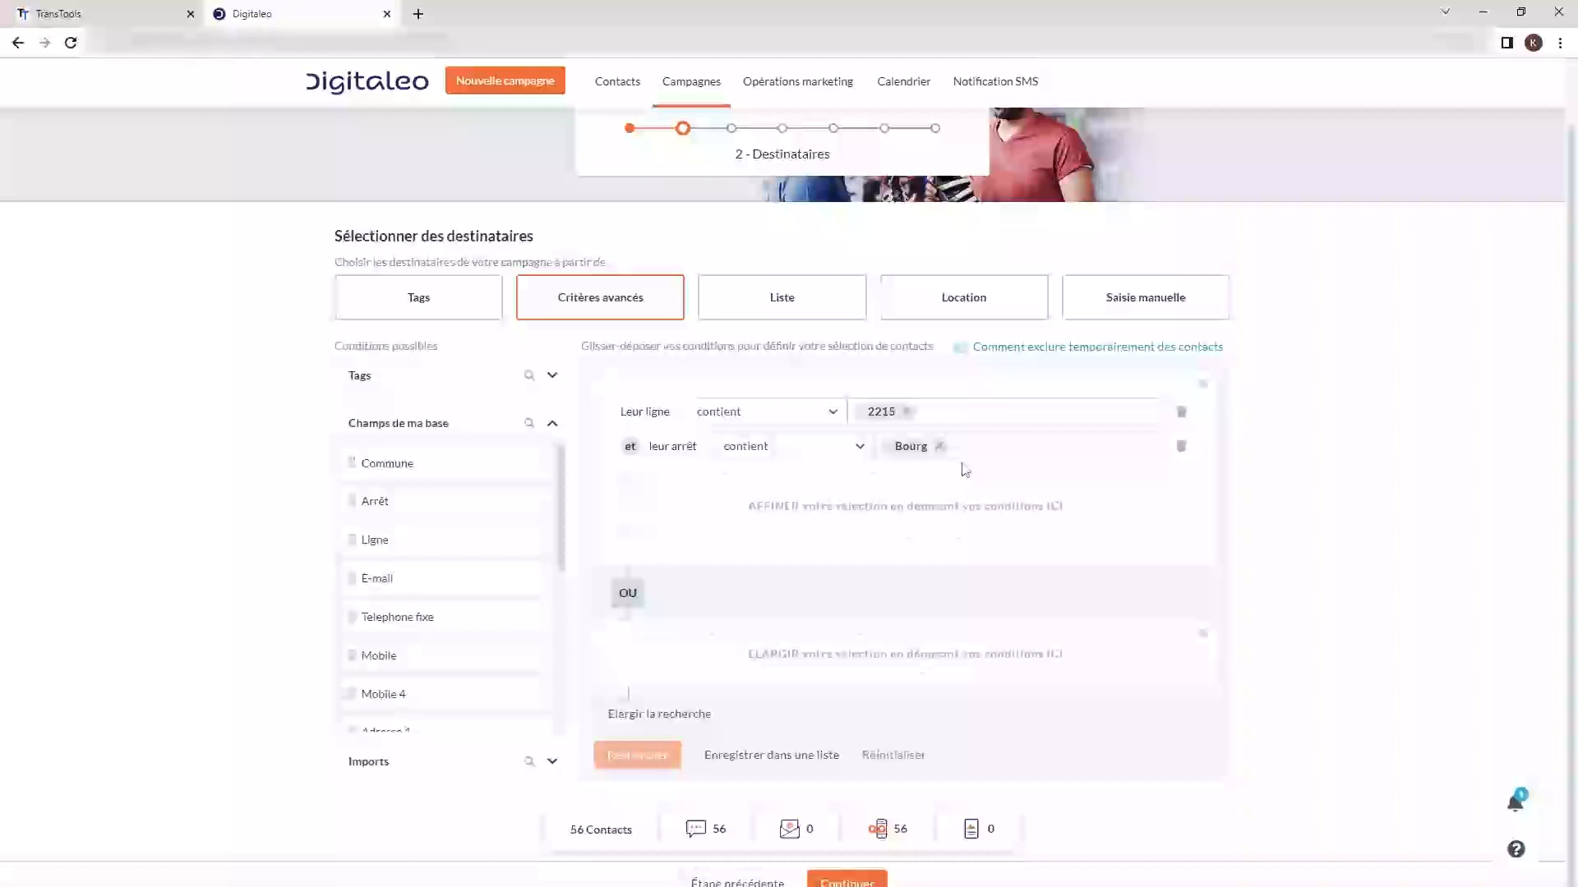
Clear the stop condition's value, replace the line condition's value with 21562, and search for contacts
left_click(939, 446)
left_click(907, 412)
left_click(884, 406)
type("2156")
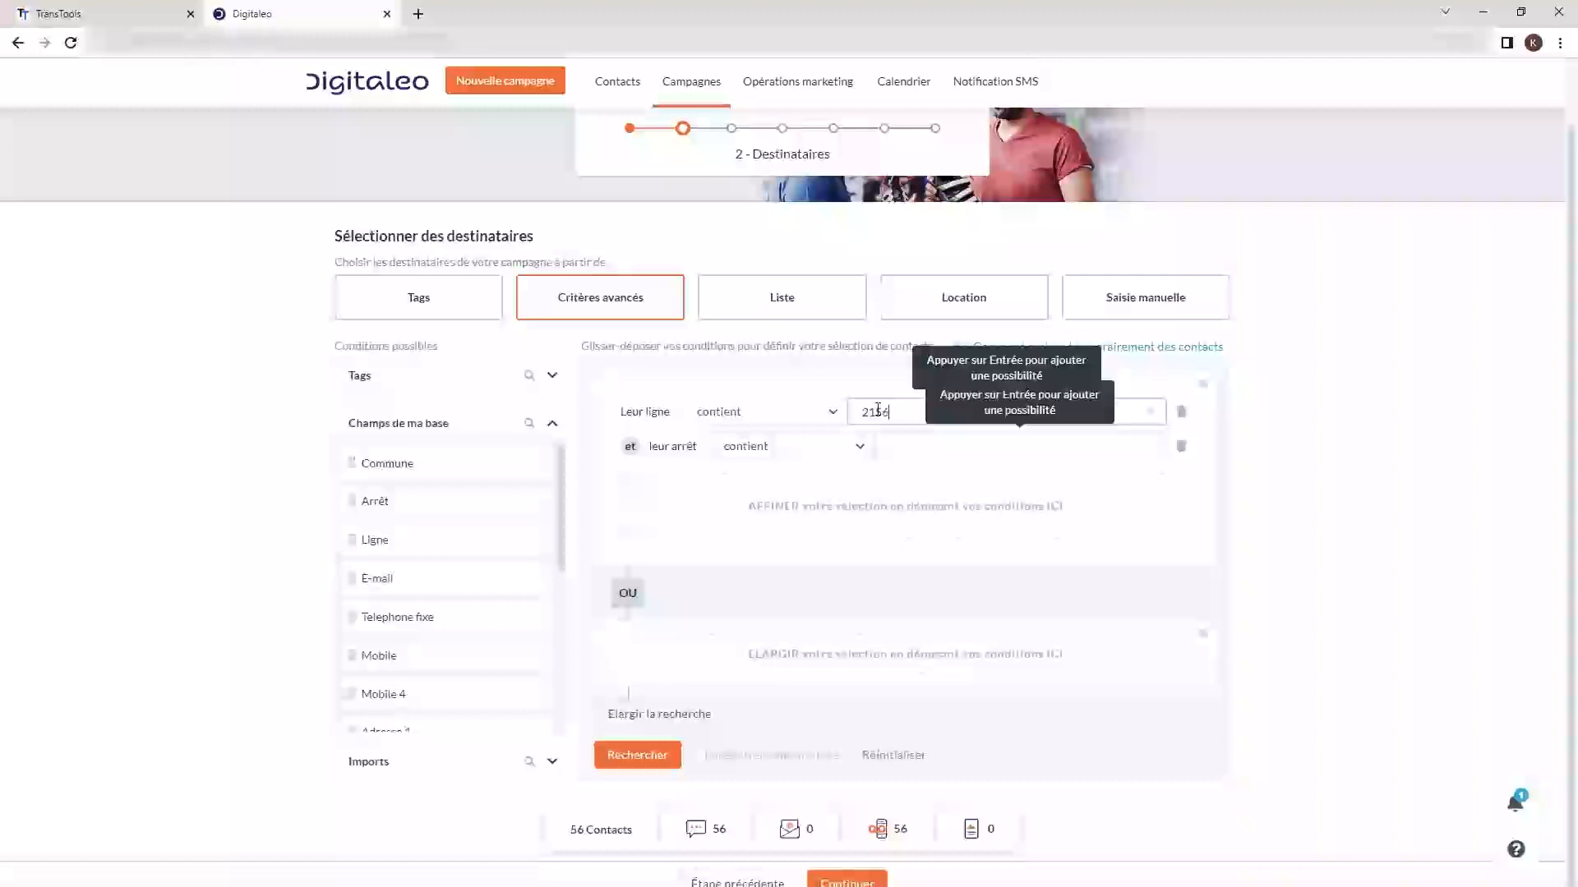
type("2")
key("Return")
left_click(624, 757)
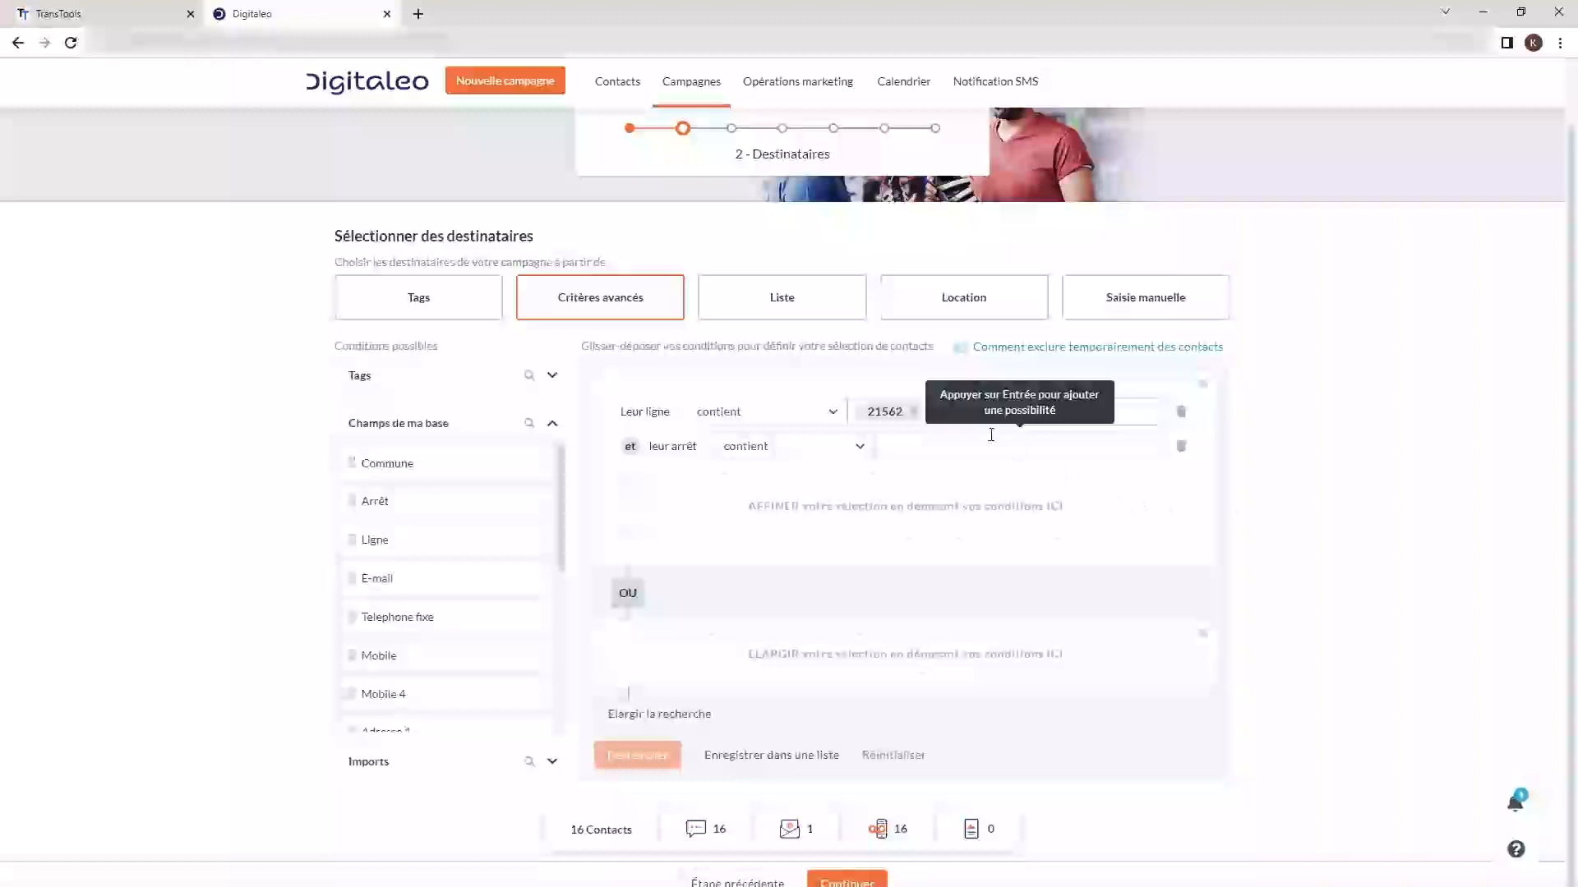
Replace the line condition's value with "2156-2" and search for matching contacts
left_click(907, 414)
left_click(904, 419)
type("2156-2")
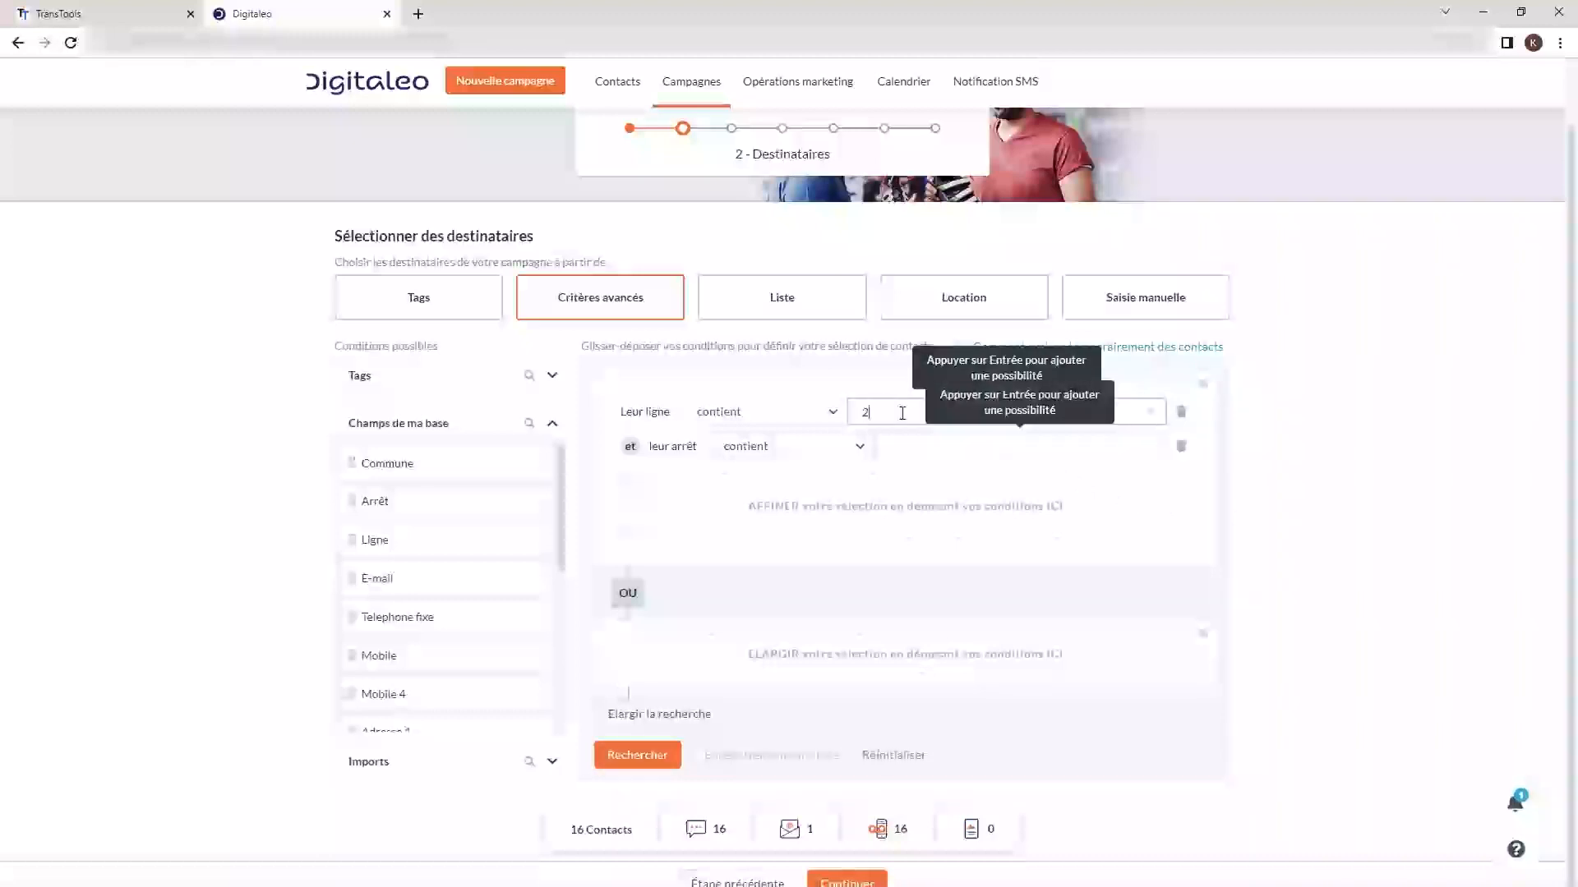
key("Return")
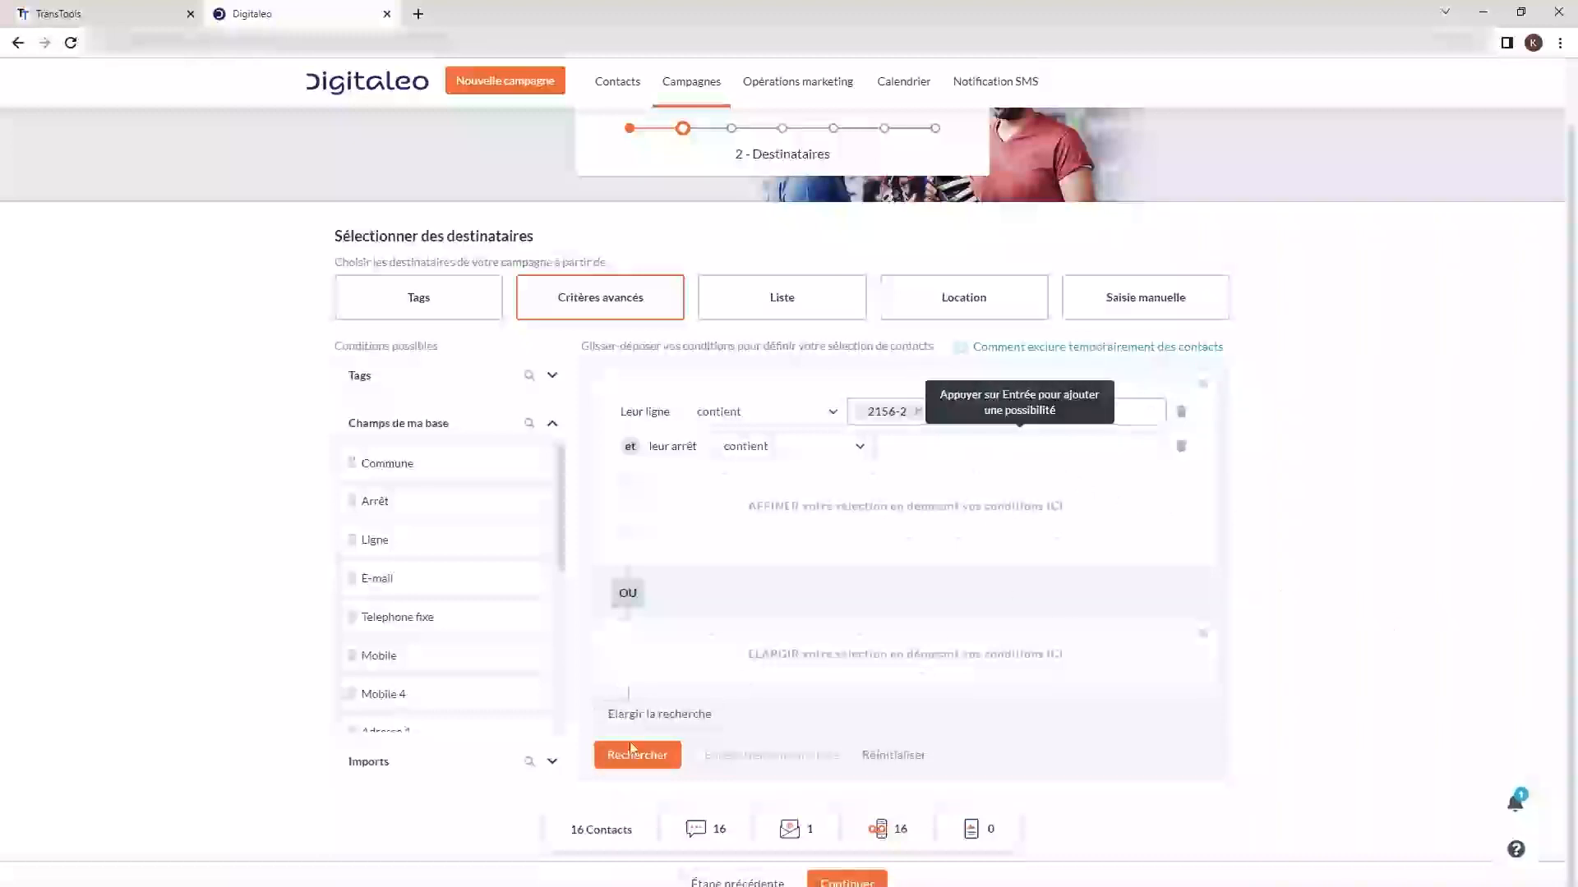
left_click(631, 755)
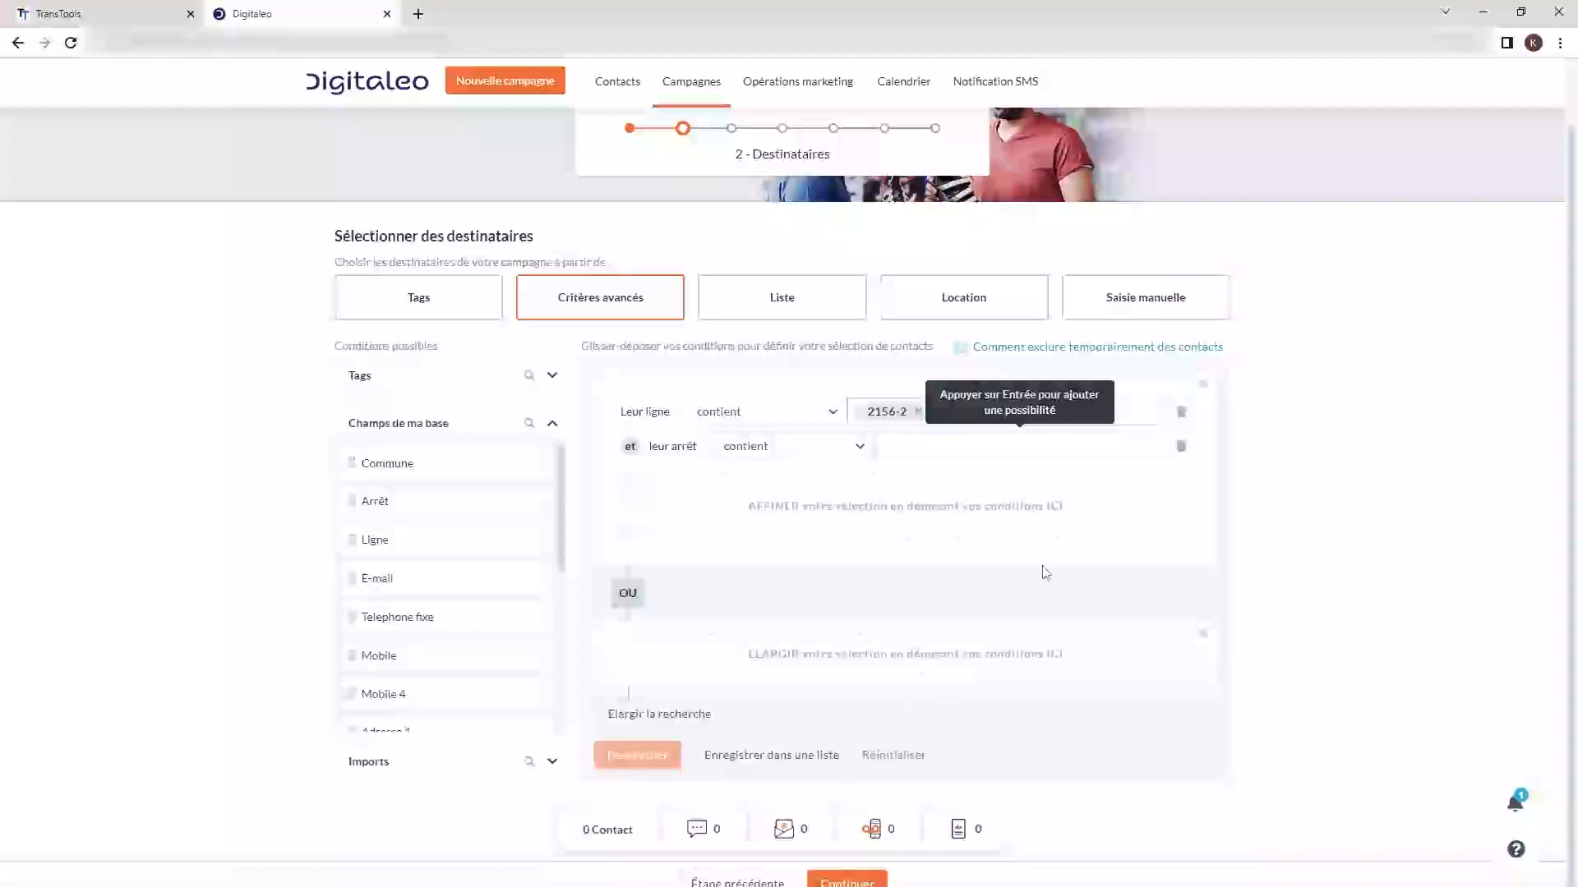
Try the line number written with a space, "2156 2", and rerun the contact search
left_click(910, 415)
left_click(899, 412)
type("2156-2")
key("Return")
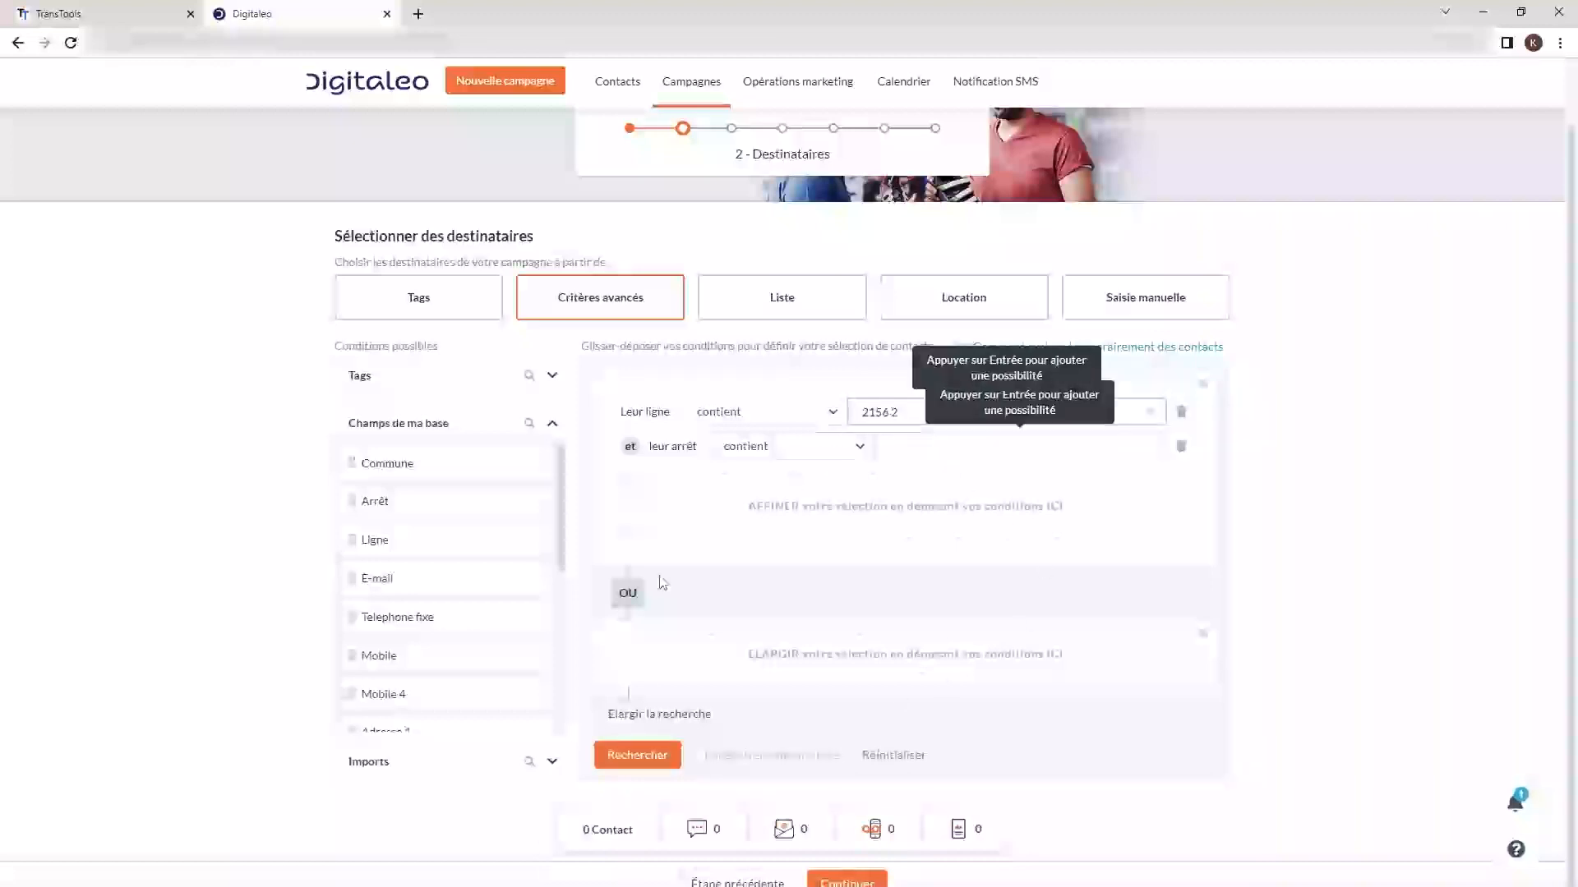
left_click(629, 756)
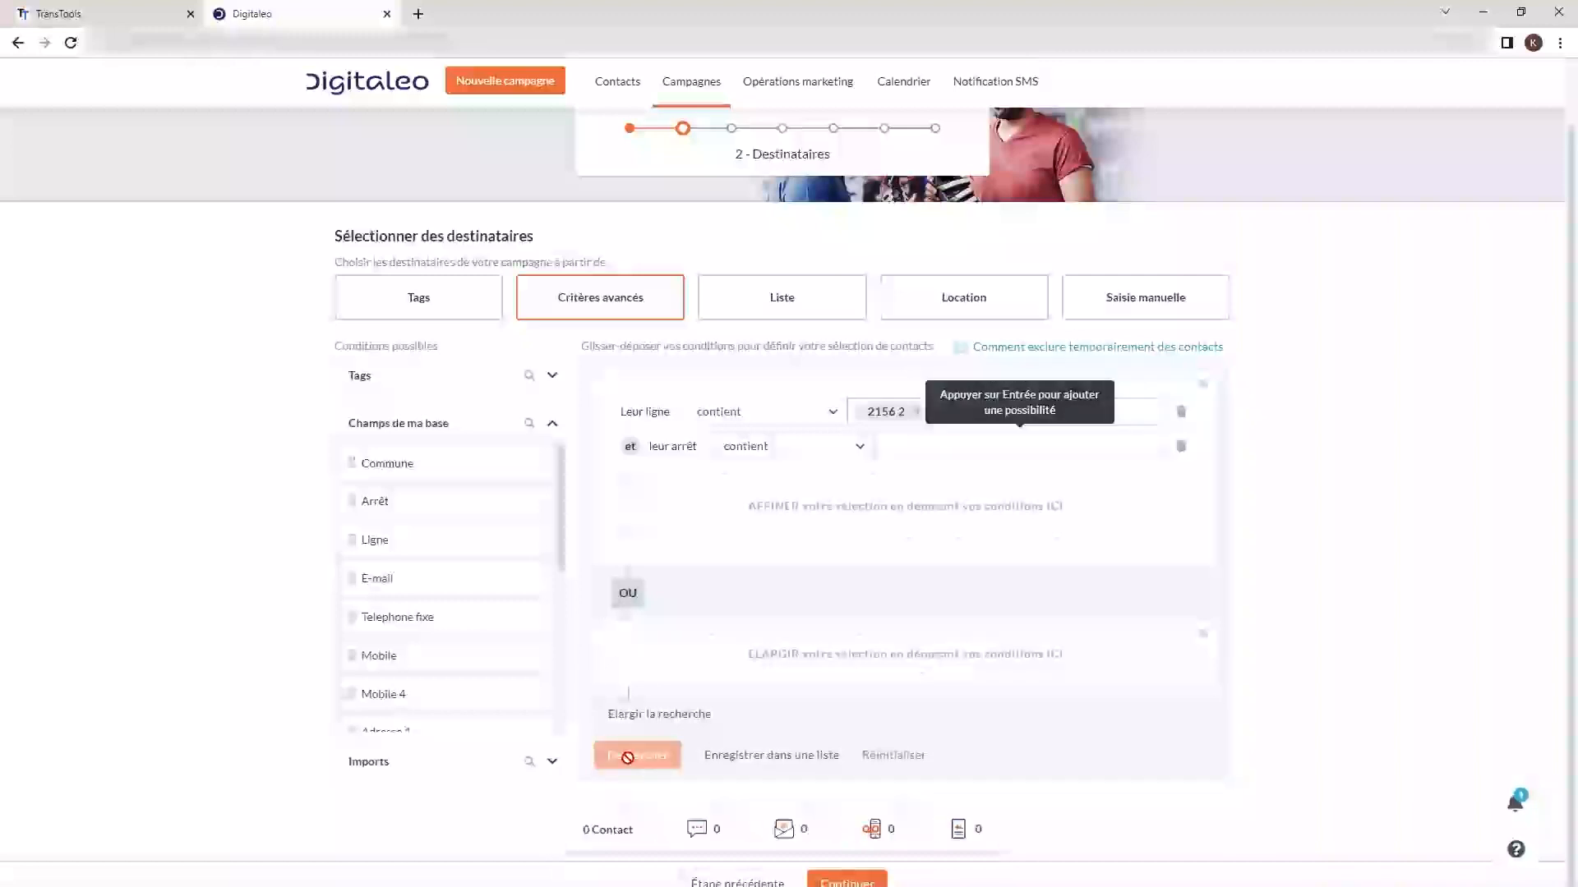
Set the line condition back to 21562, delete the empty stop condition, and search for contacts
left_click(917, 413)
left_click(883, 404)
type("21562")
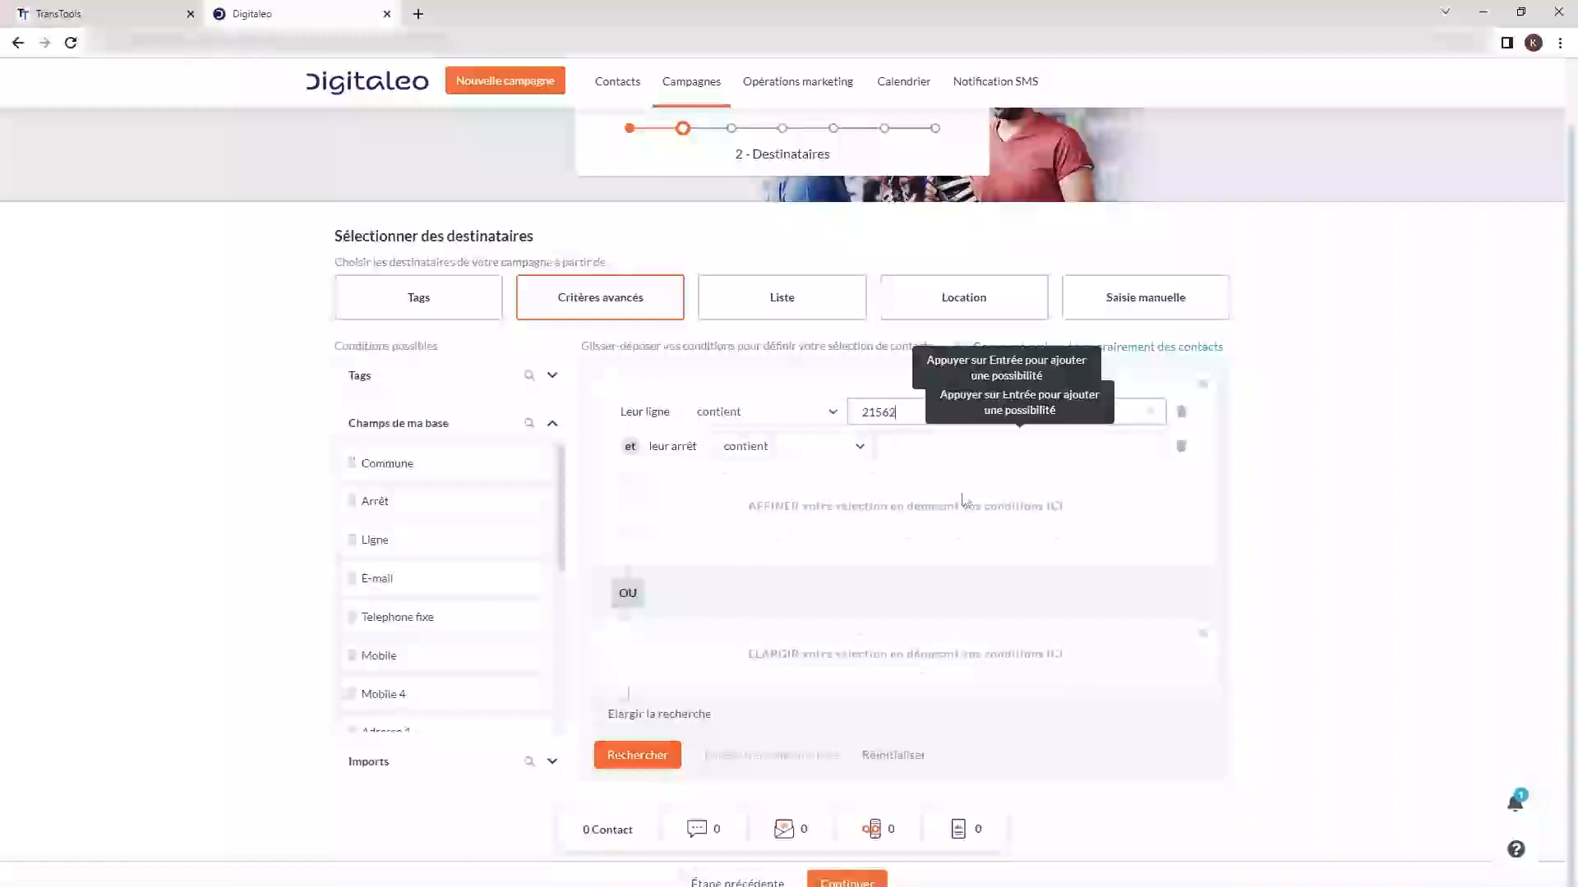
left_click(1181, 446)
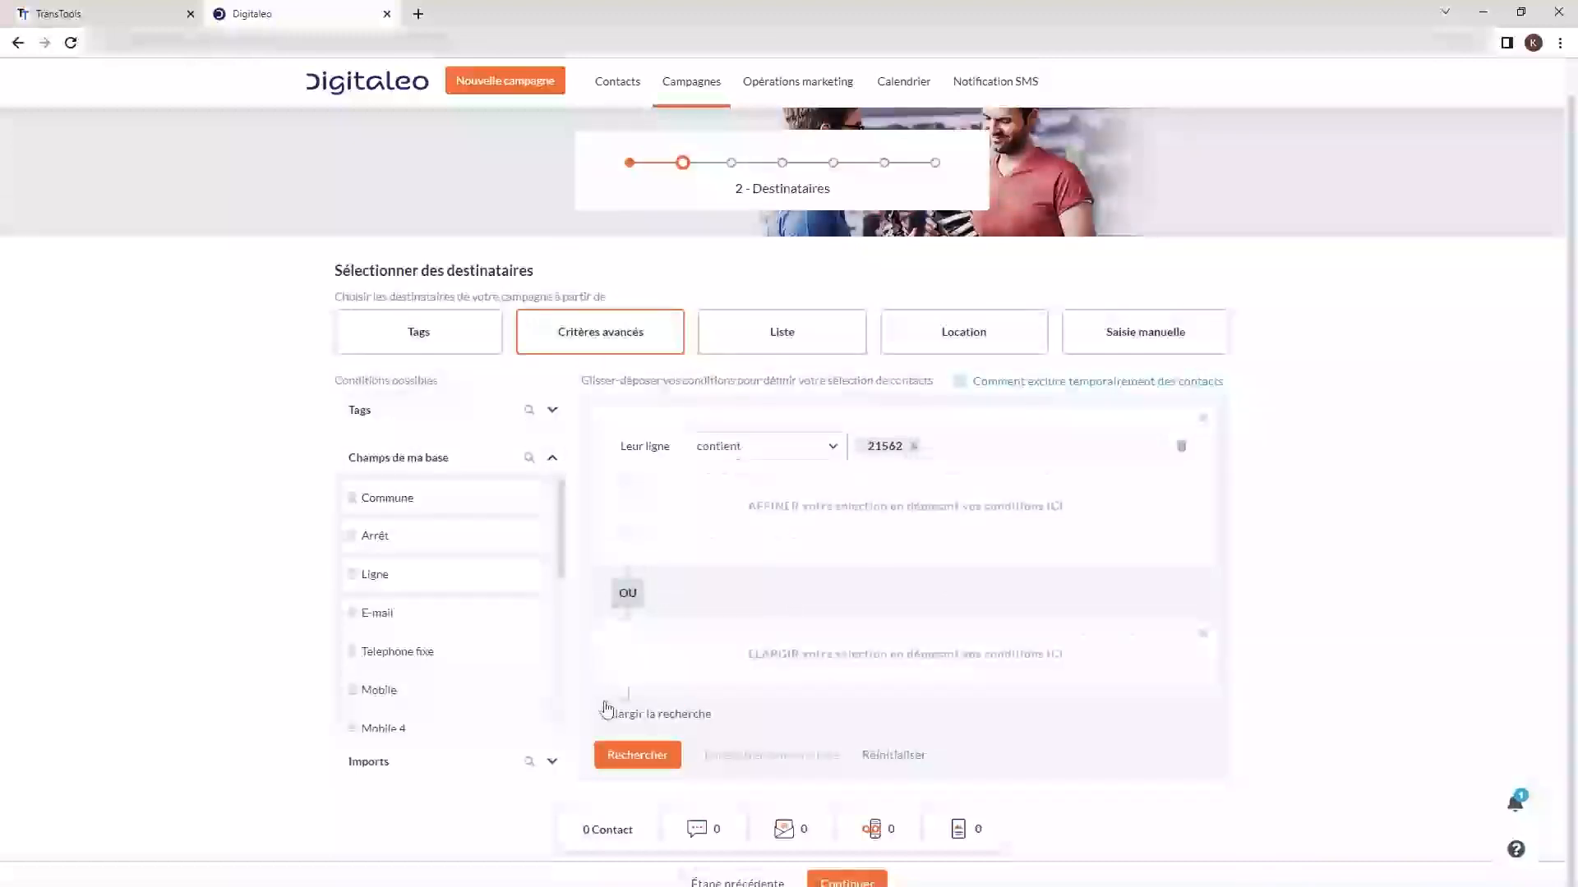
left_click(657, 761)
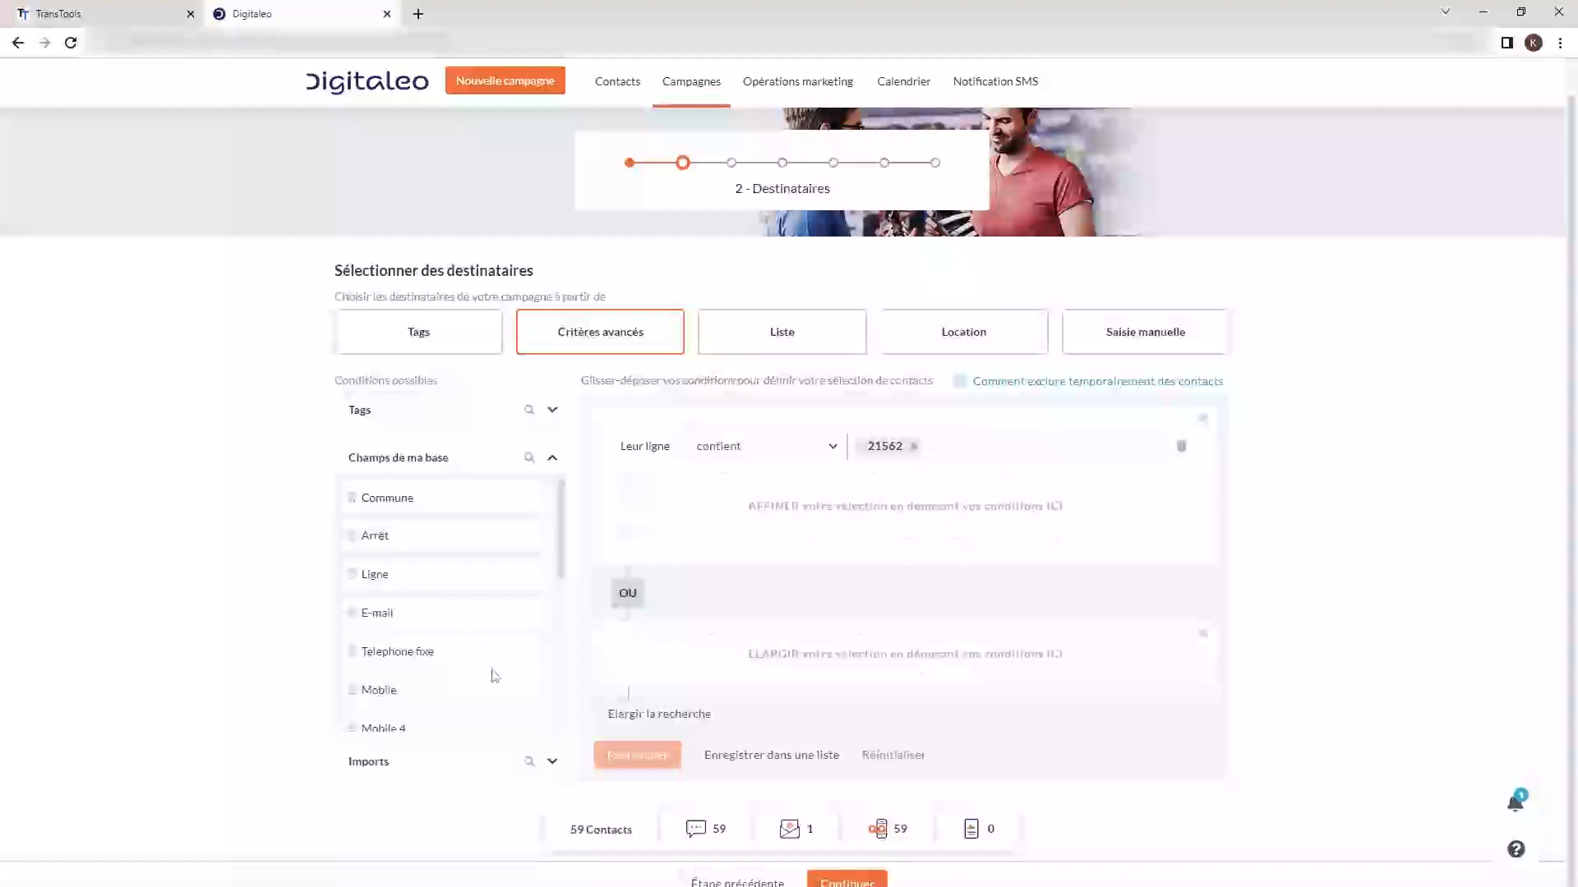
Add a Commune condition containing "Trégarantec" to narrow the line selection and search for contacts
left_click_drag(397, 513, 723, 518)
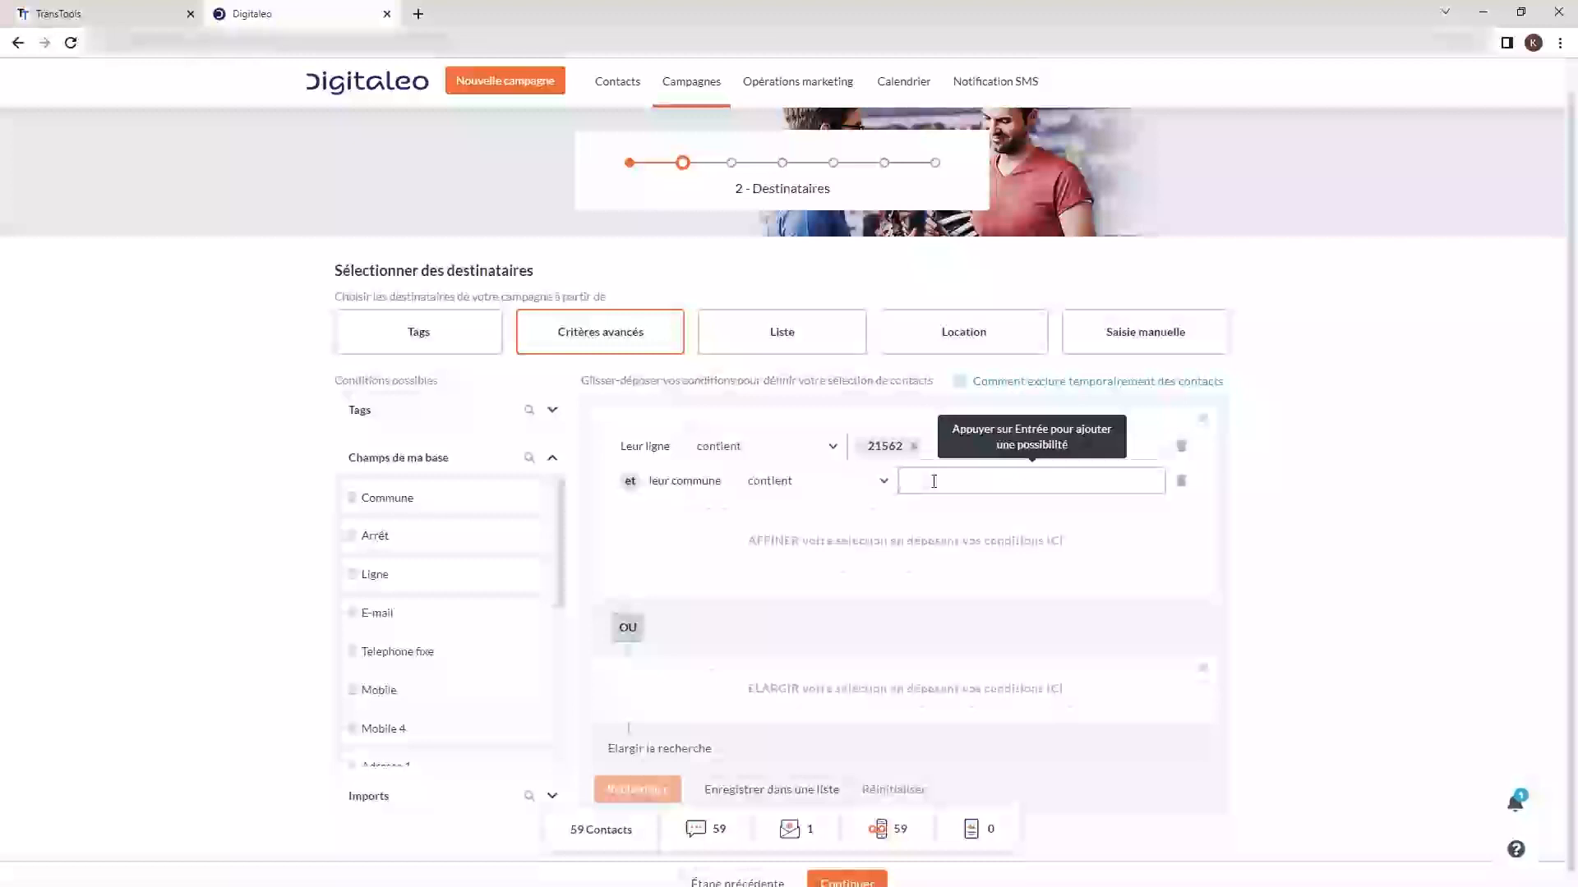
type("Trégarantec")
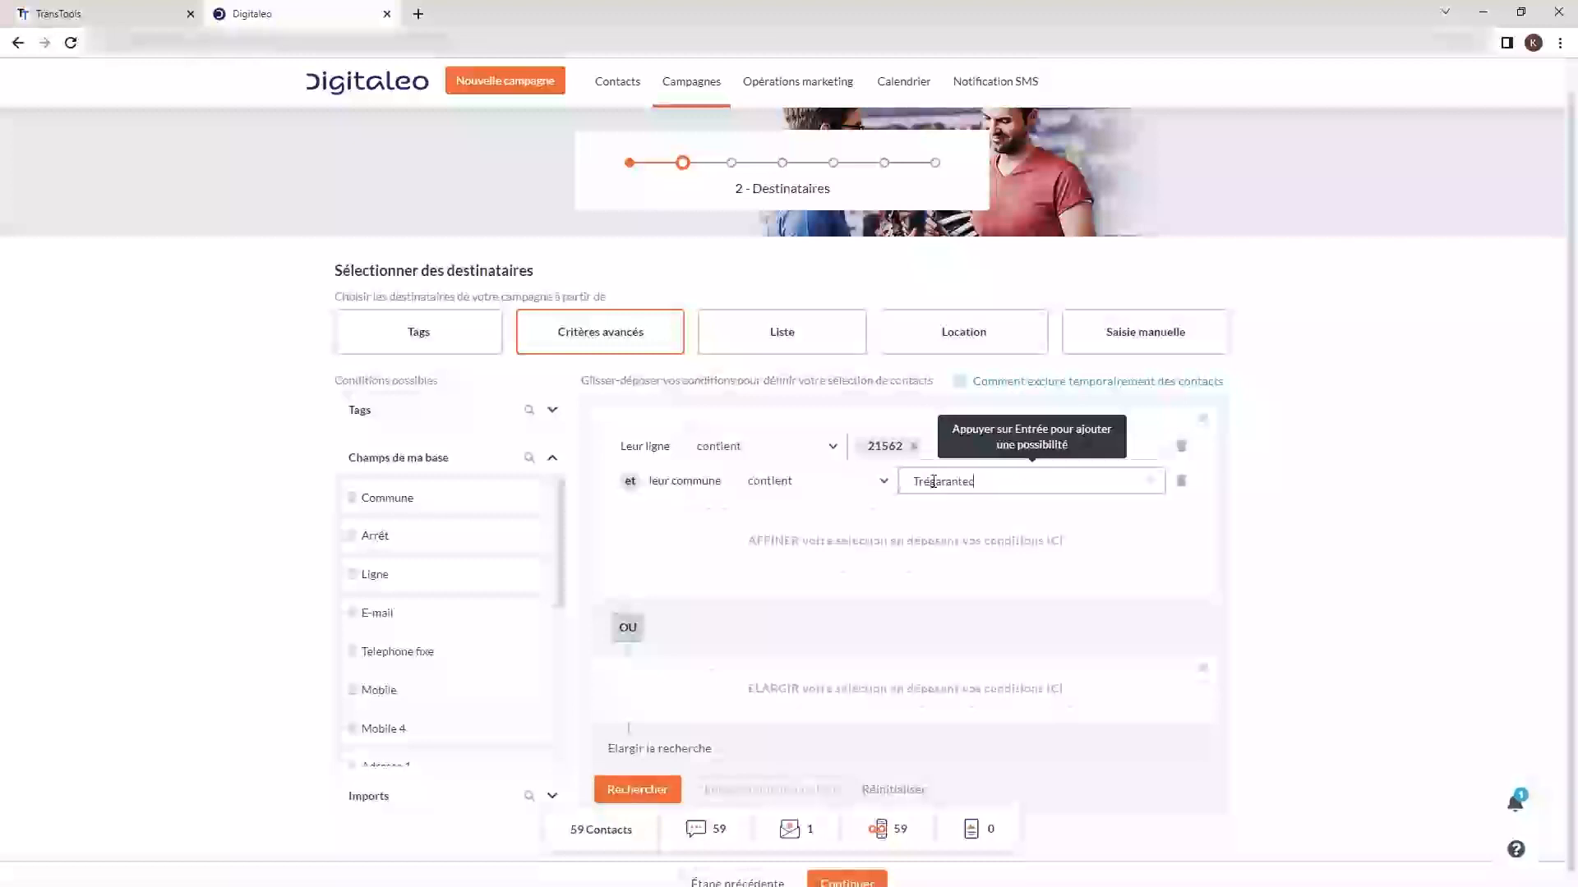
left_click(654, 790)
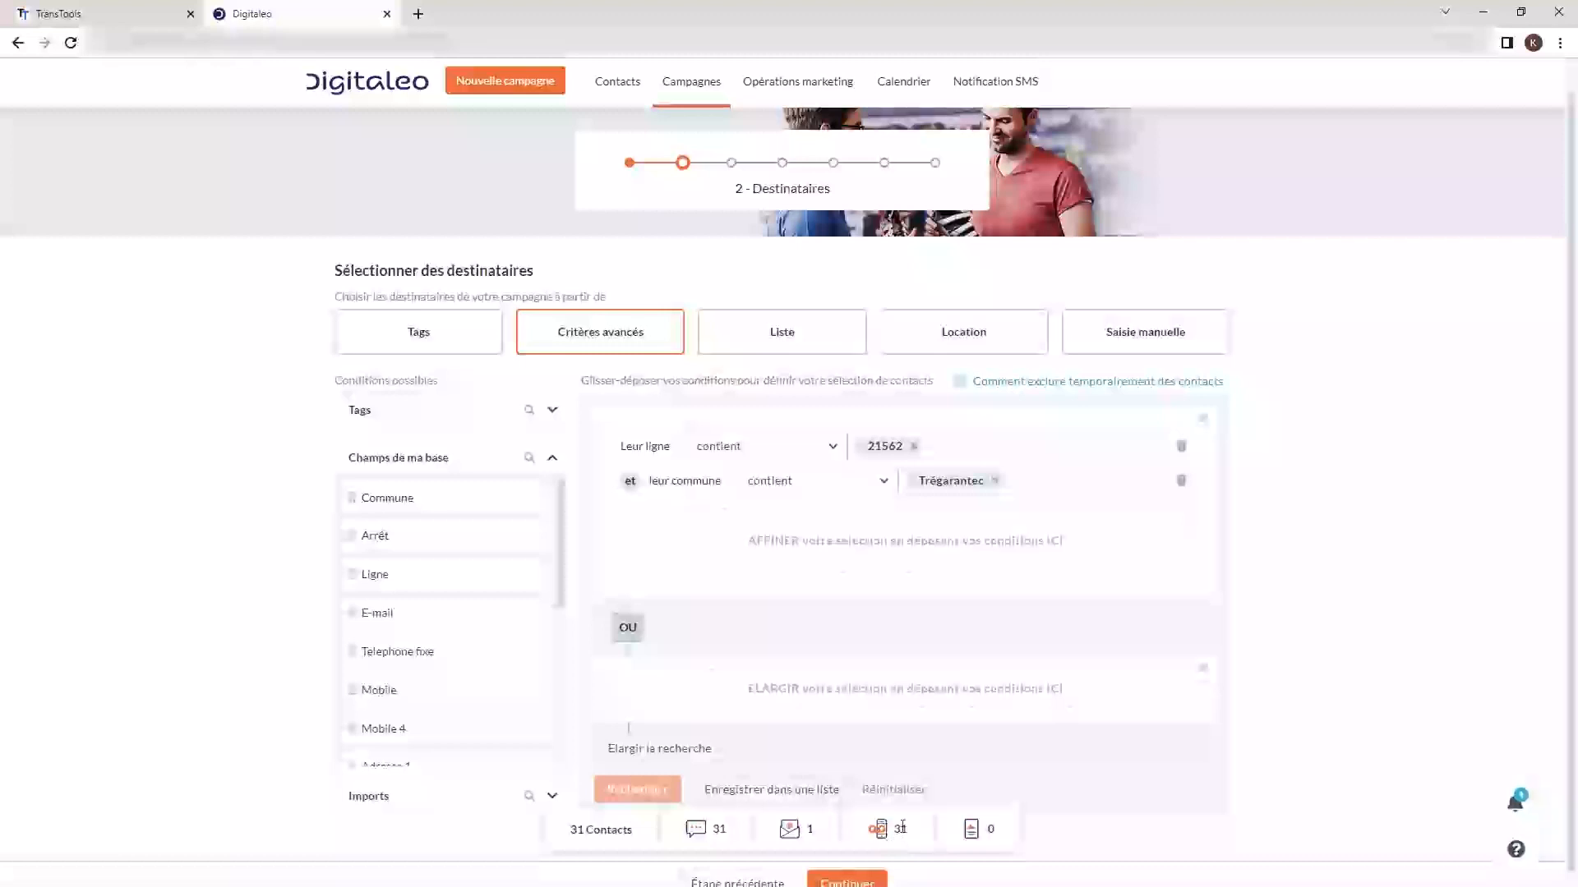
Add an Arrêt condition containing "Bourg" beneath the commune condition and rerun the contact search
left_click_drag(389, 543, 748, 549)
left_click(910, 517)
type("Bourg")
key("Return")
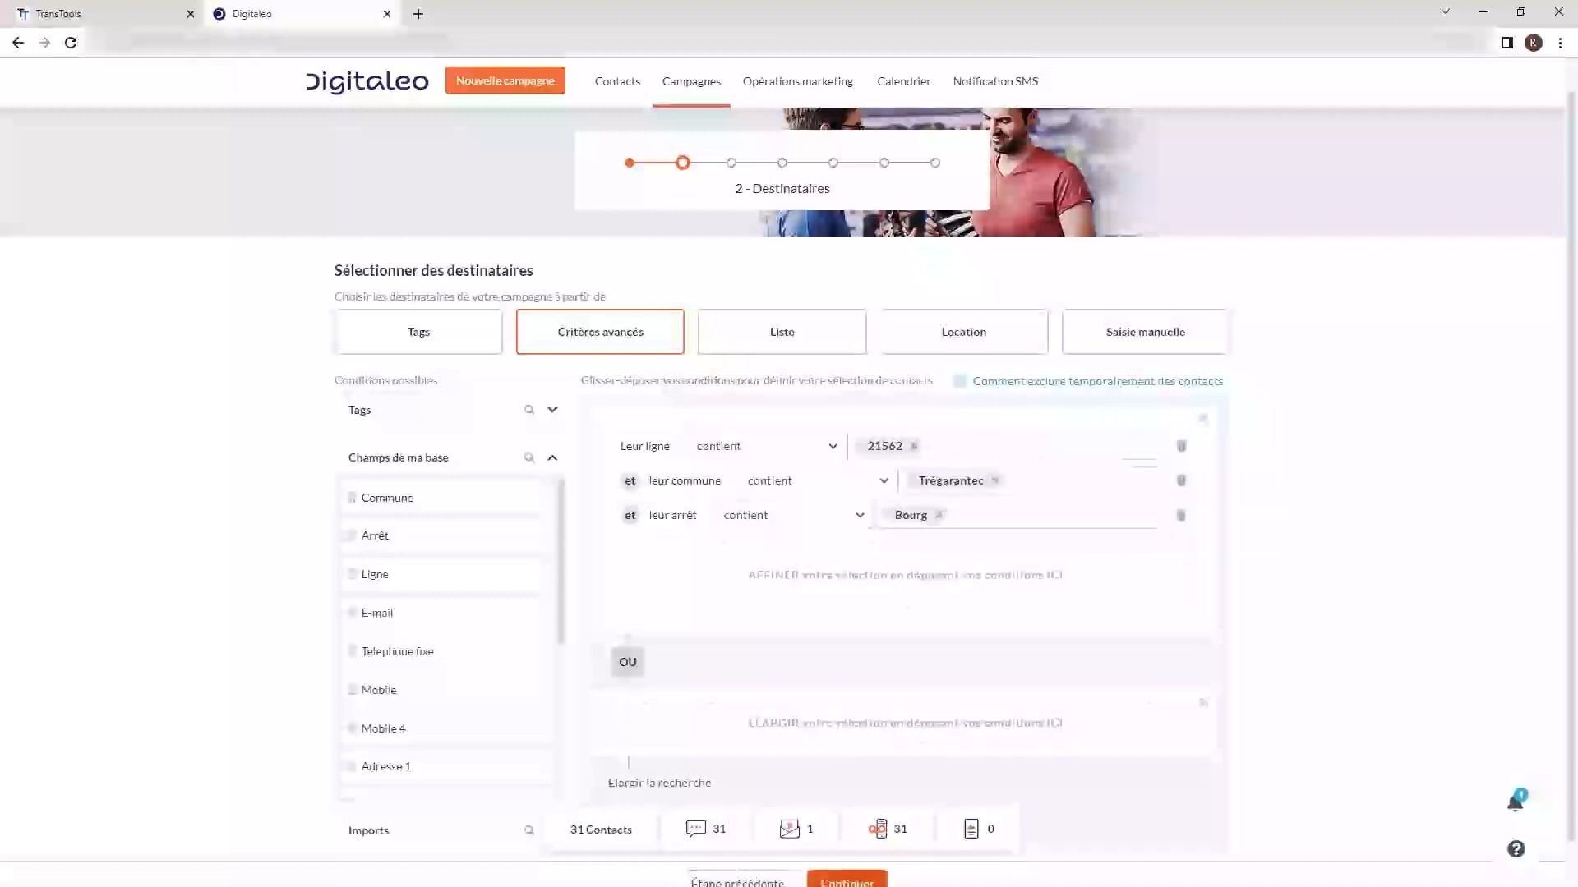
scroll(649, 801, "down", 1)
left_click(649, 756)
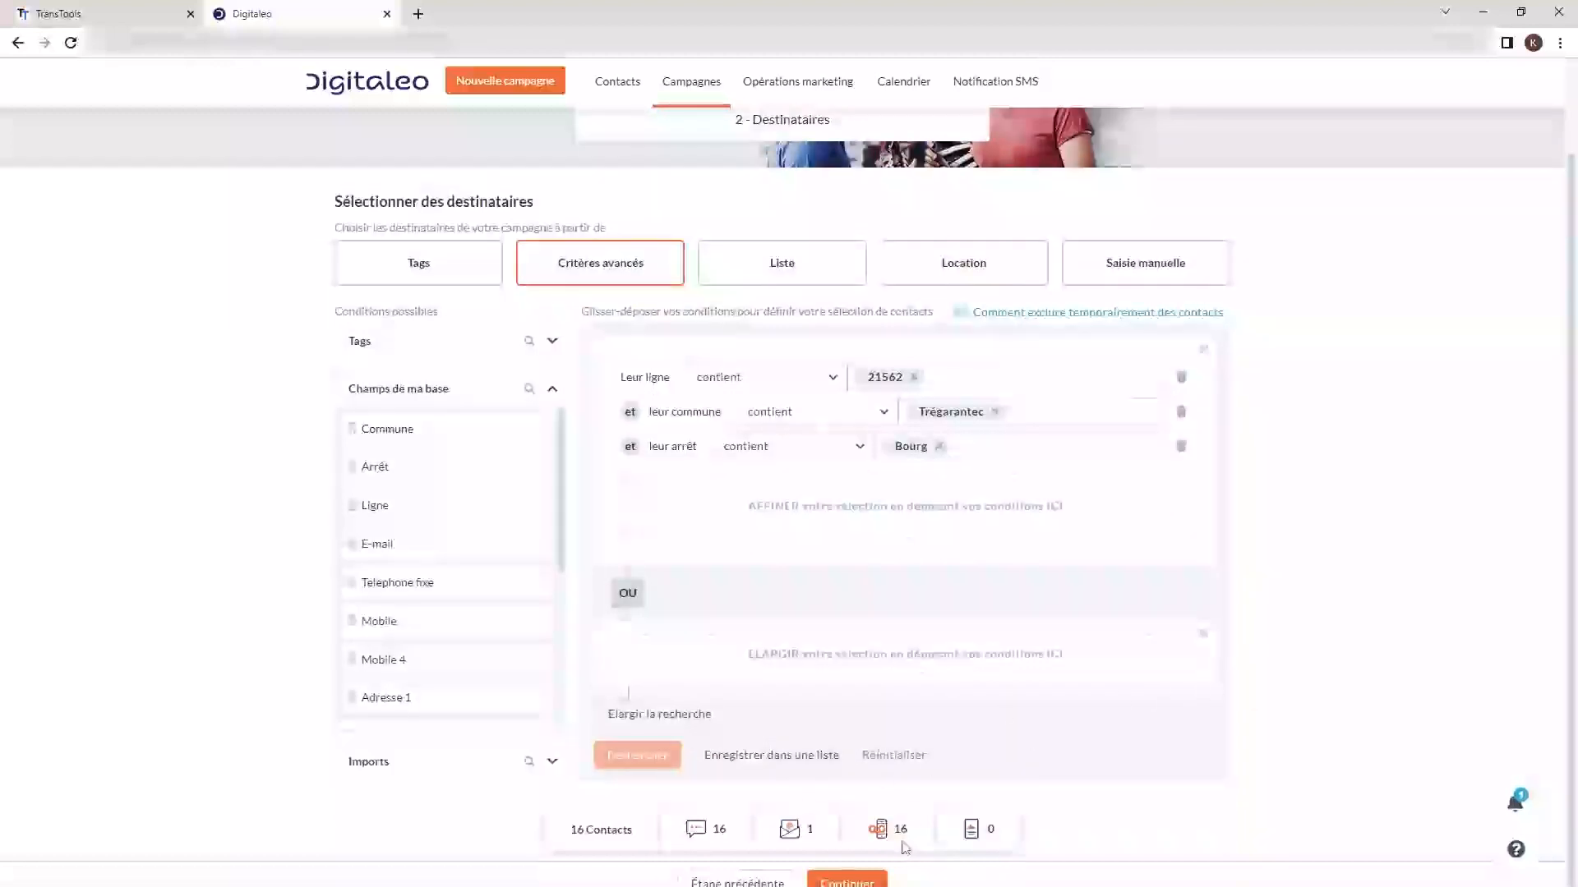
Validate the recipient selection and choose SMS as the campaign's communication type
scroll(1317, 701, "up", 2)
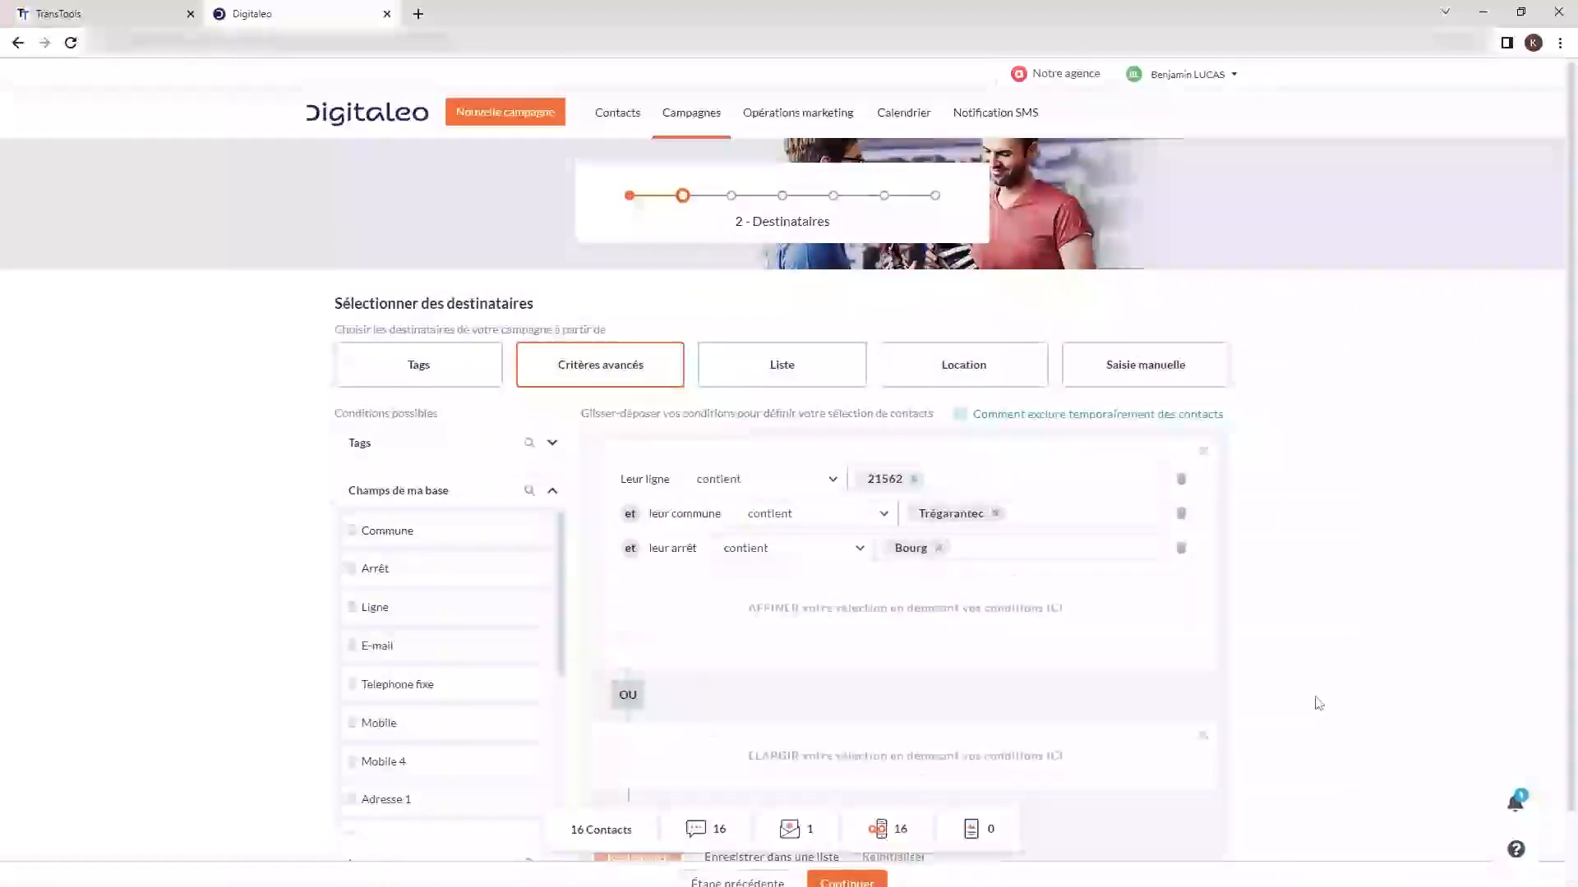
scroll(1318, 704, "down", 1)
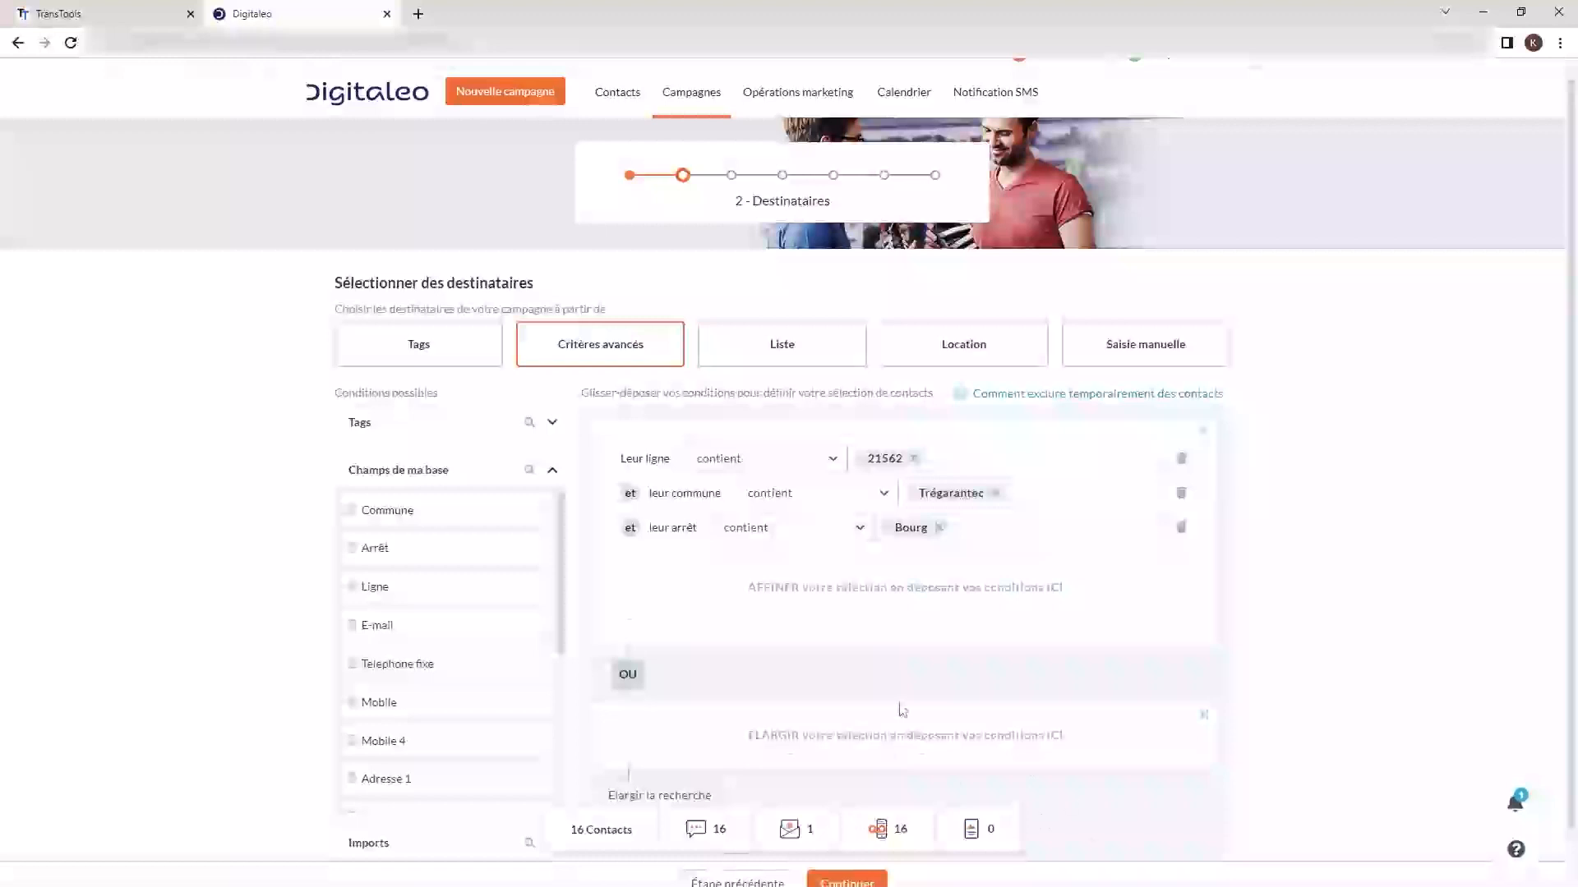
scroll(1098, 657, "down", 1)
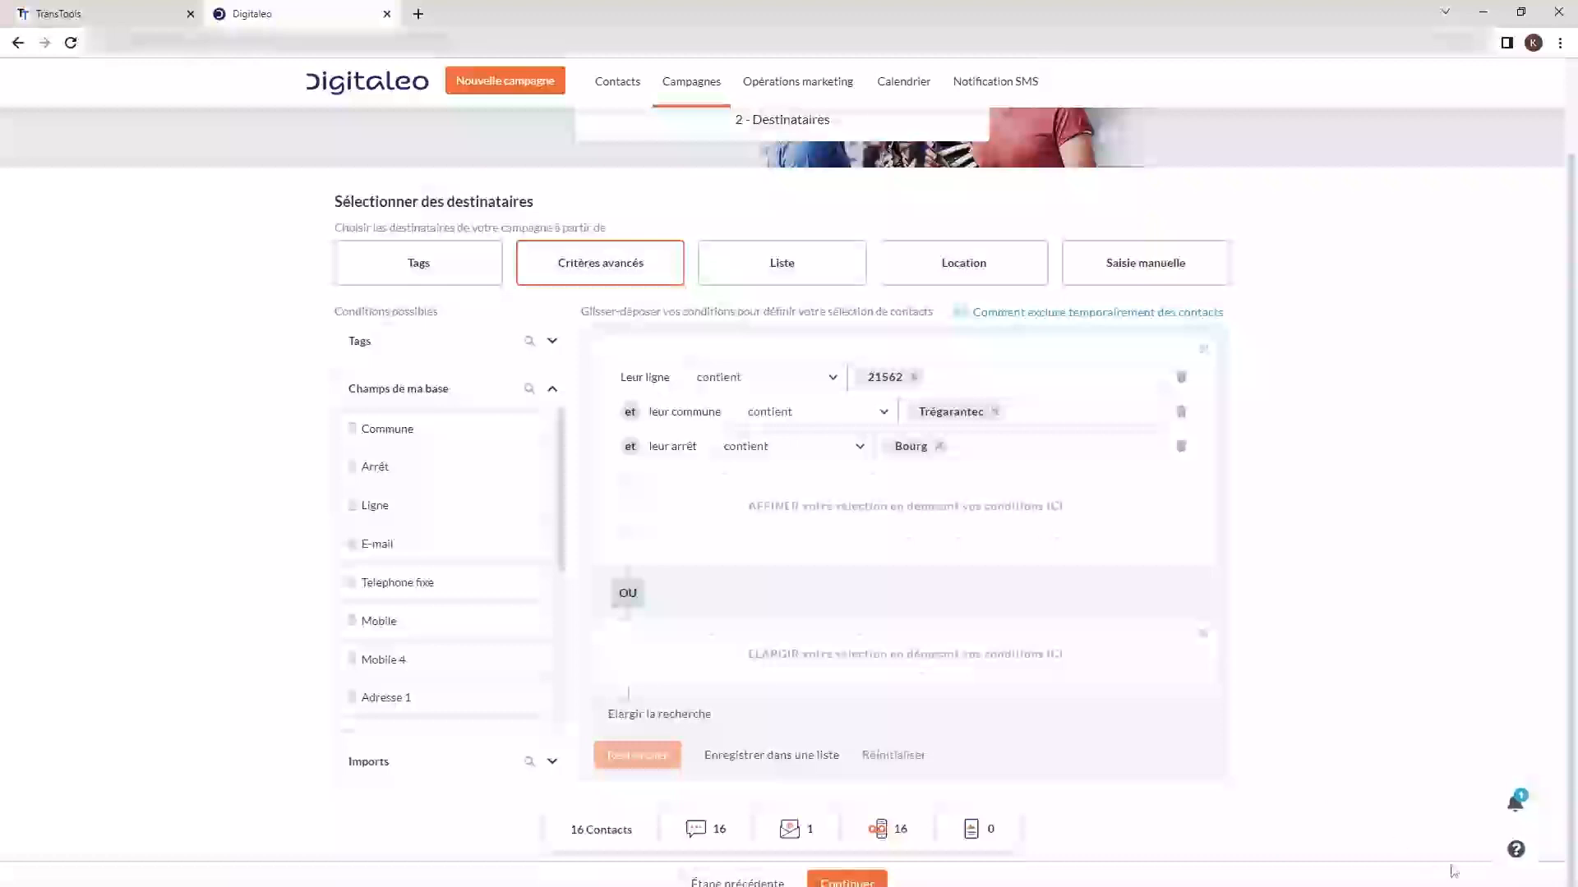
left_click(847, 881)
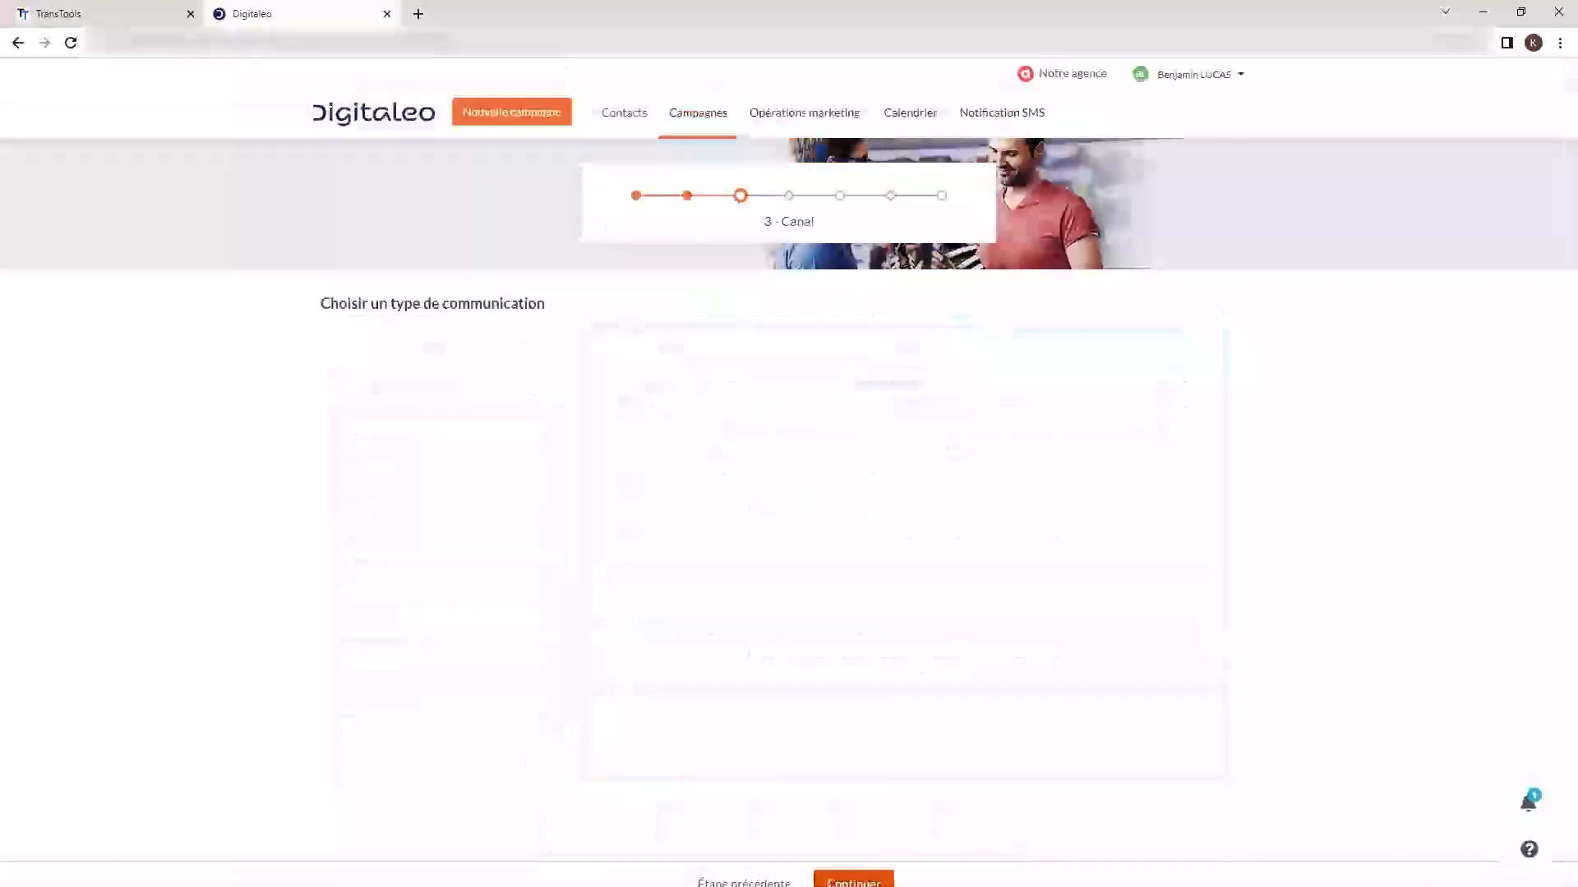
left_click(433, 392)
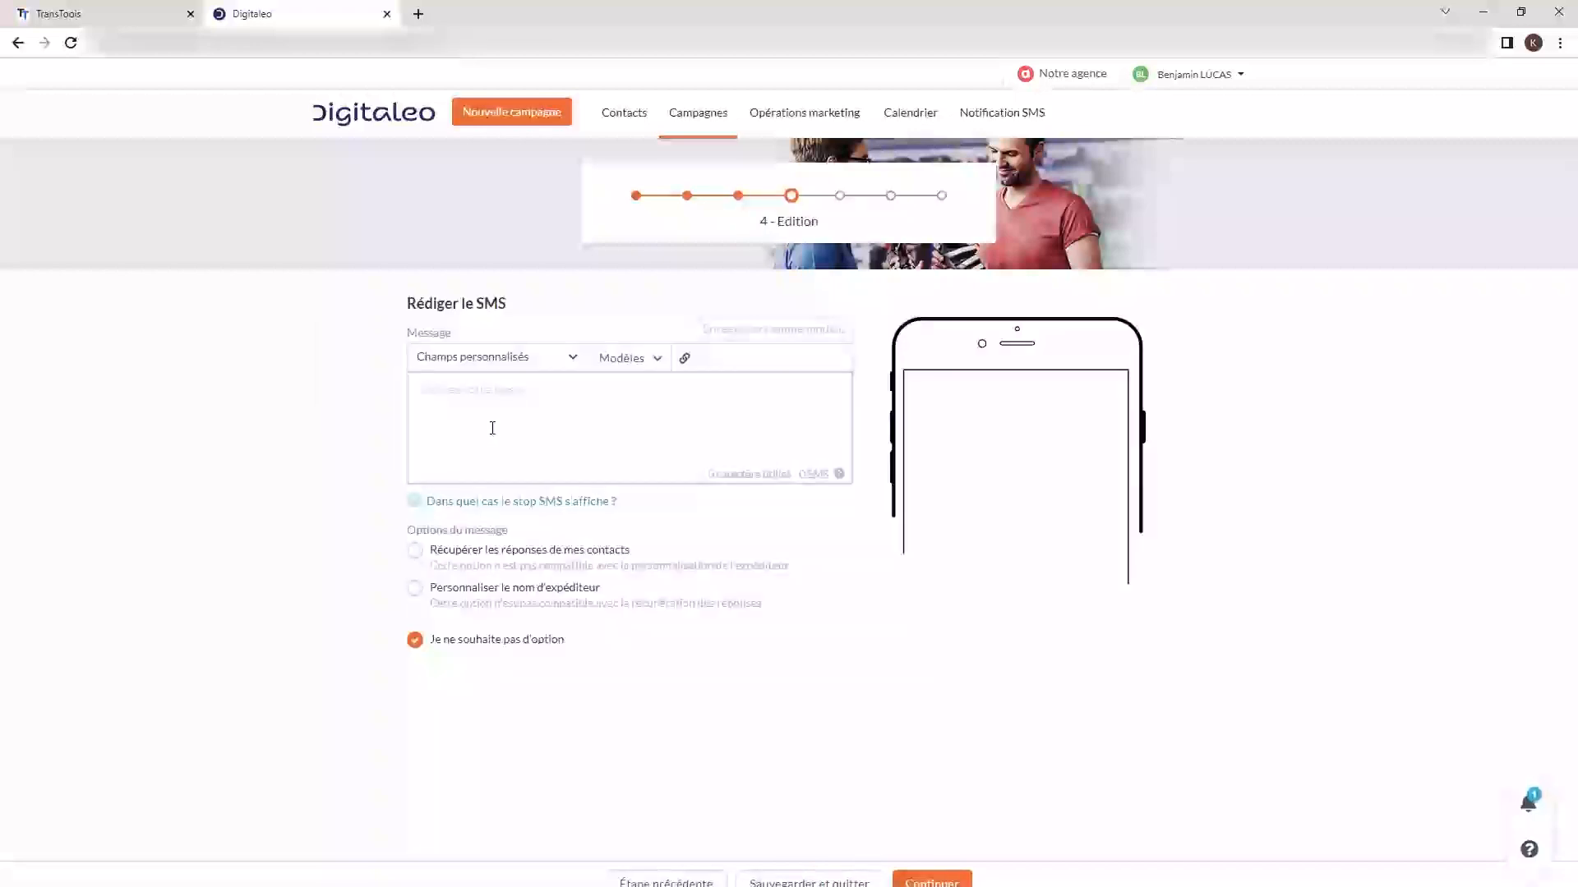
Write "Message Test" as the text of the SMS
left_click(493, 428)
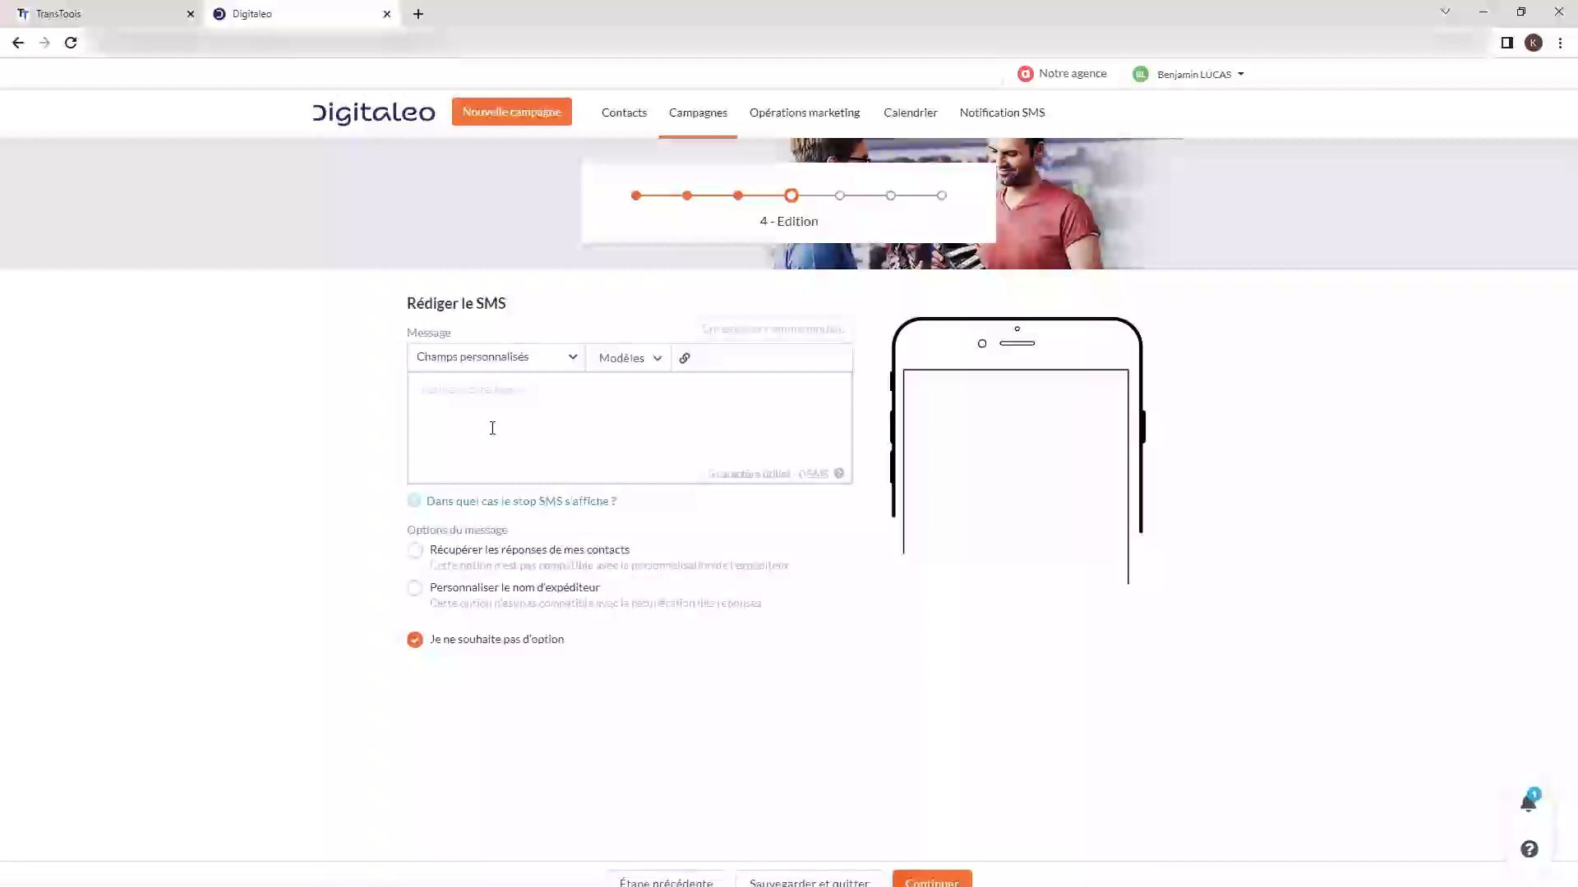
type("Mess")
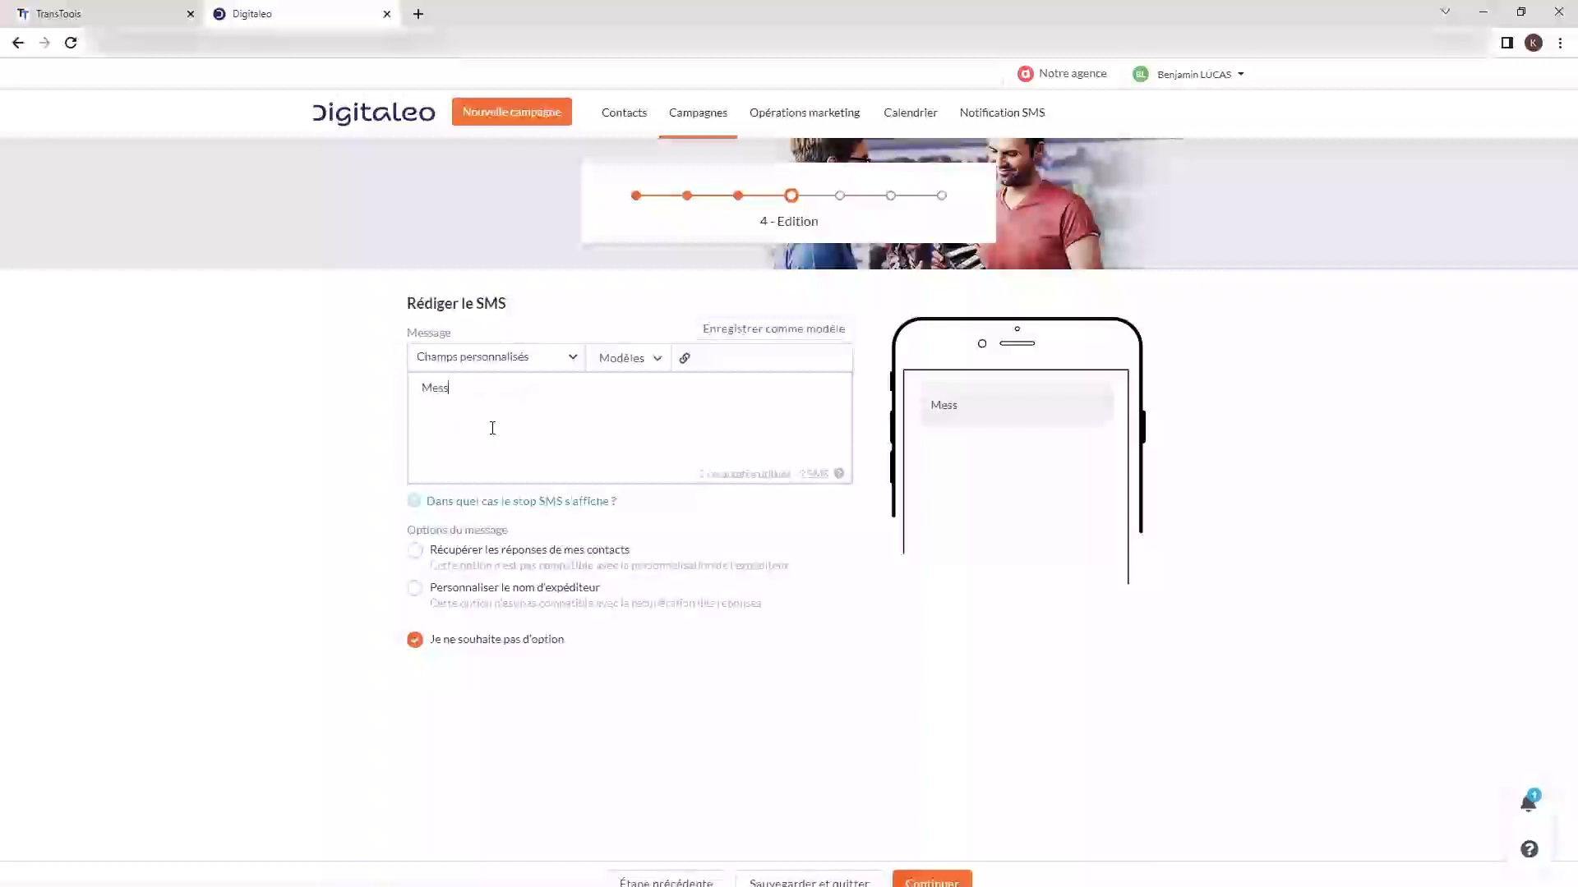
type("age Test")
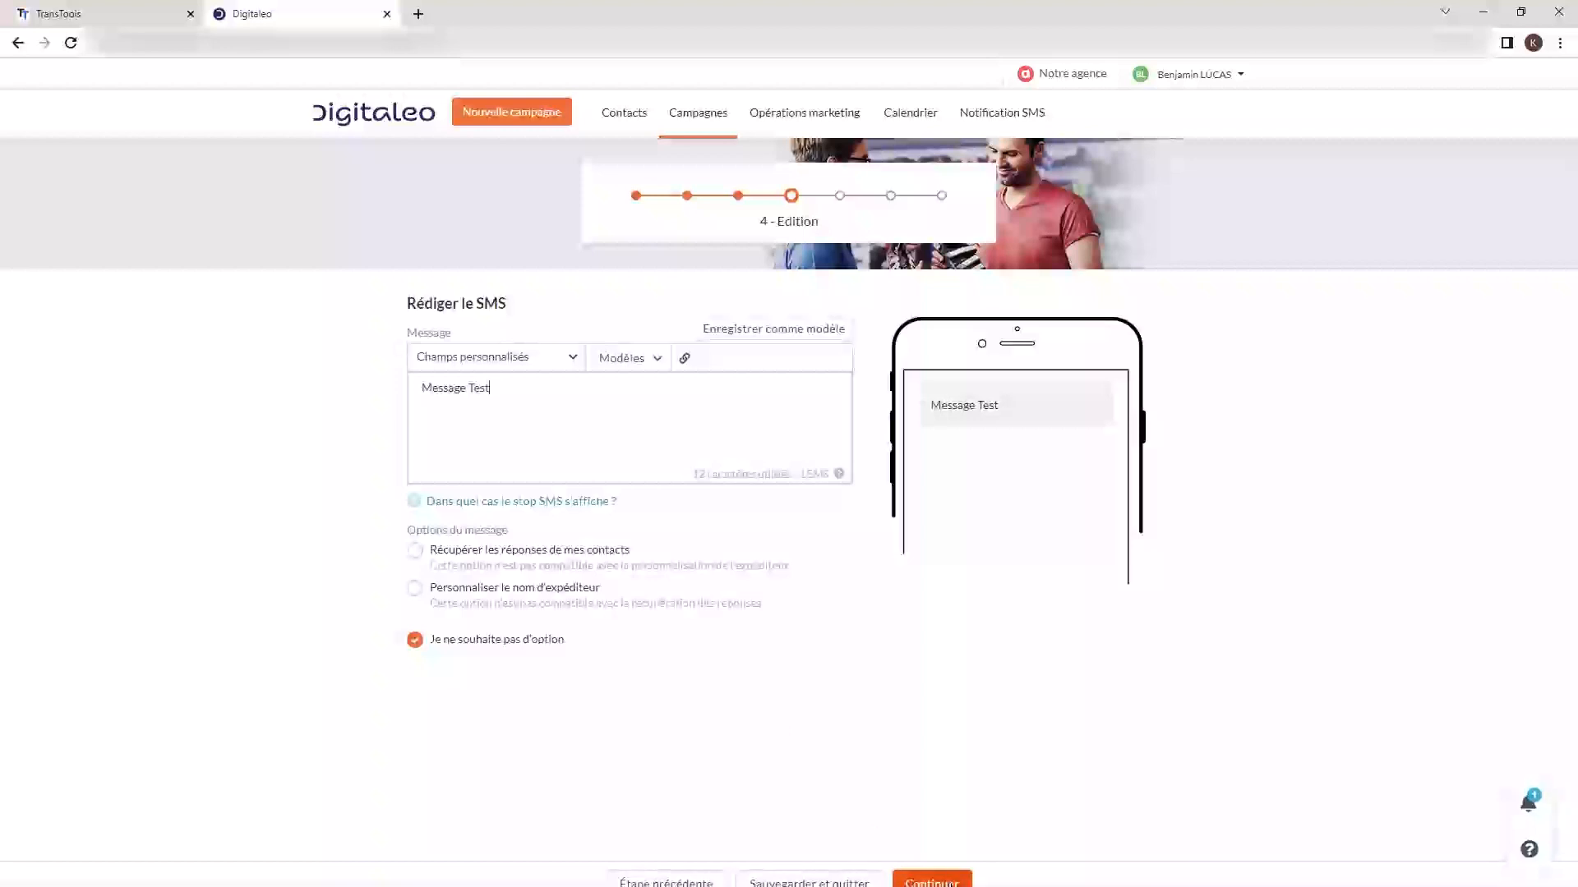
Proceed to the SMS test, choose a list of several contacts as test audience, and continue to the sending options
left_click(932, 881)
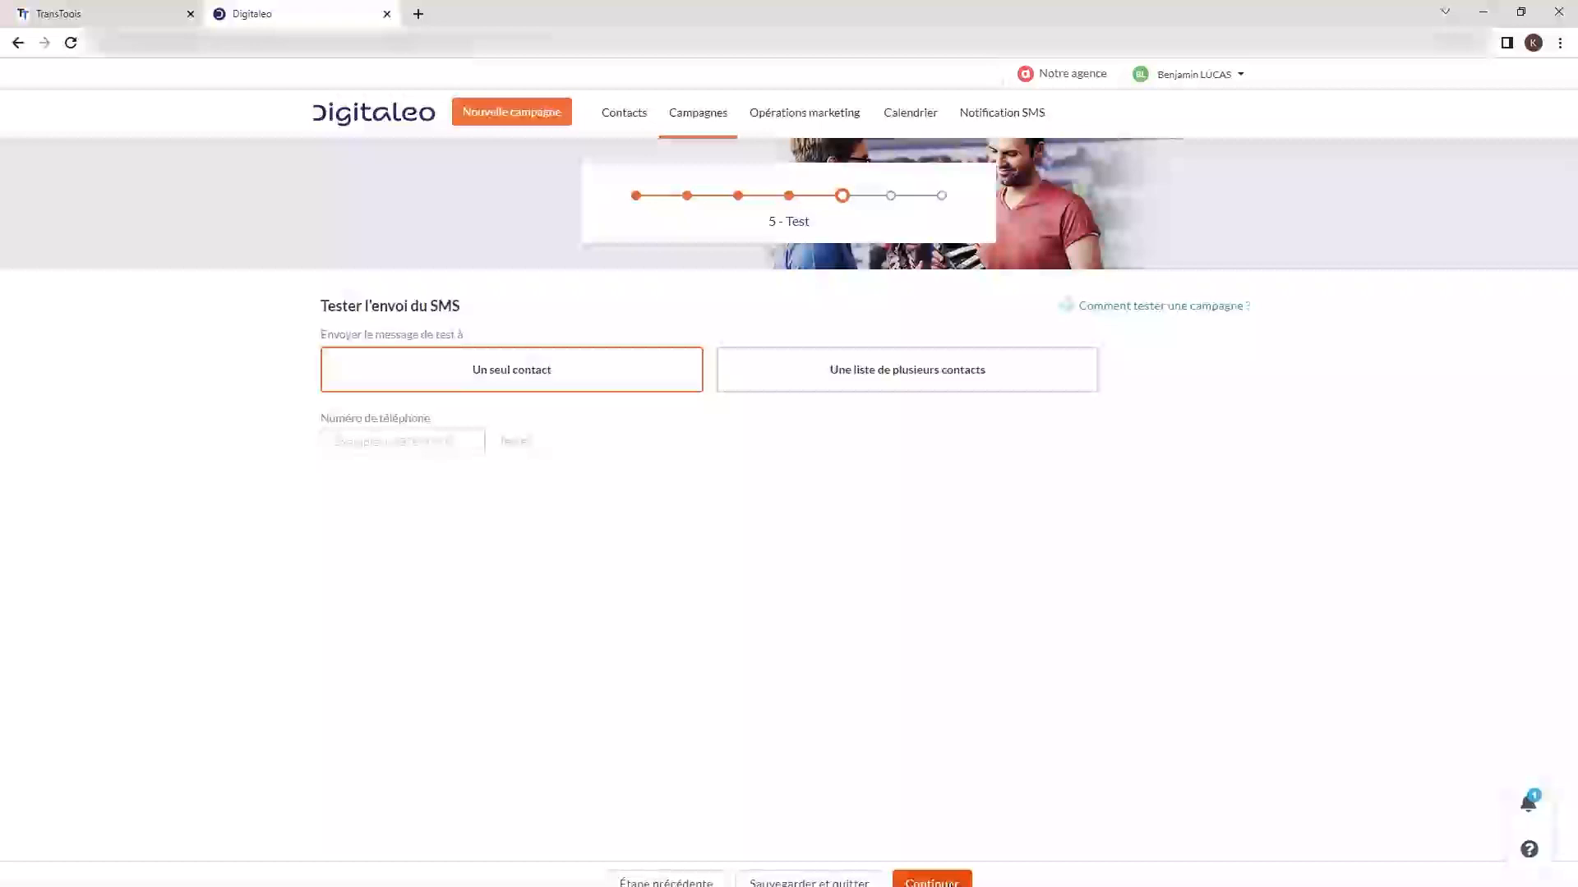
left_click(984, 378)
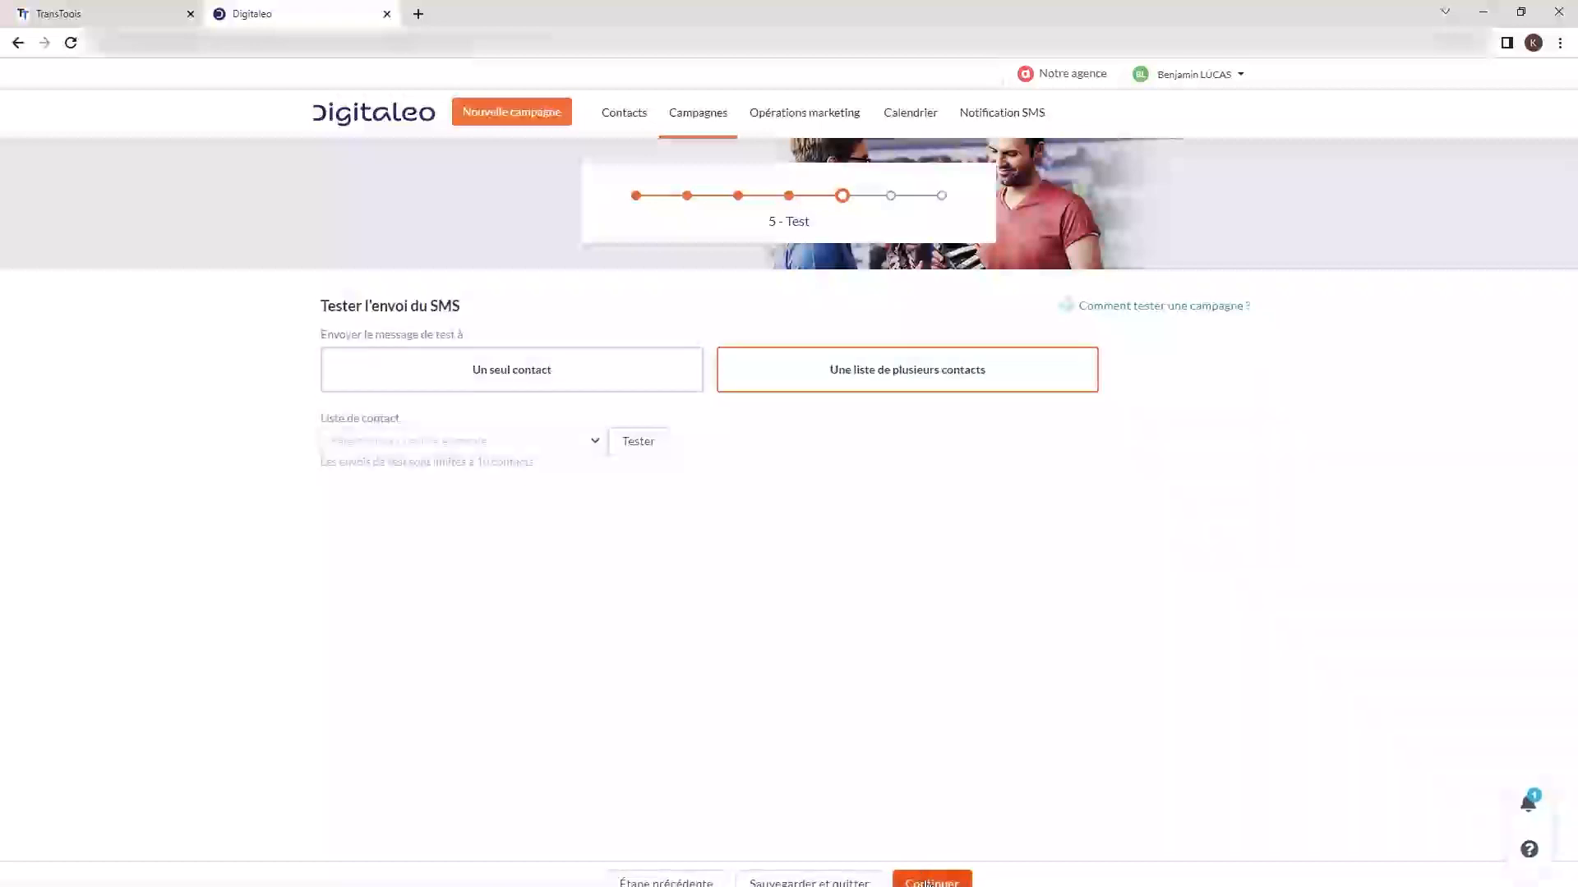
left_click(932, 880)
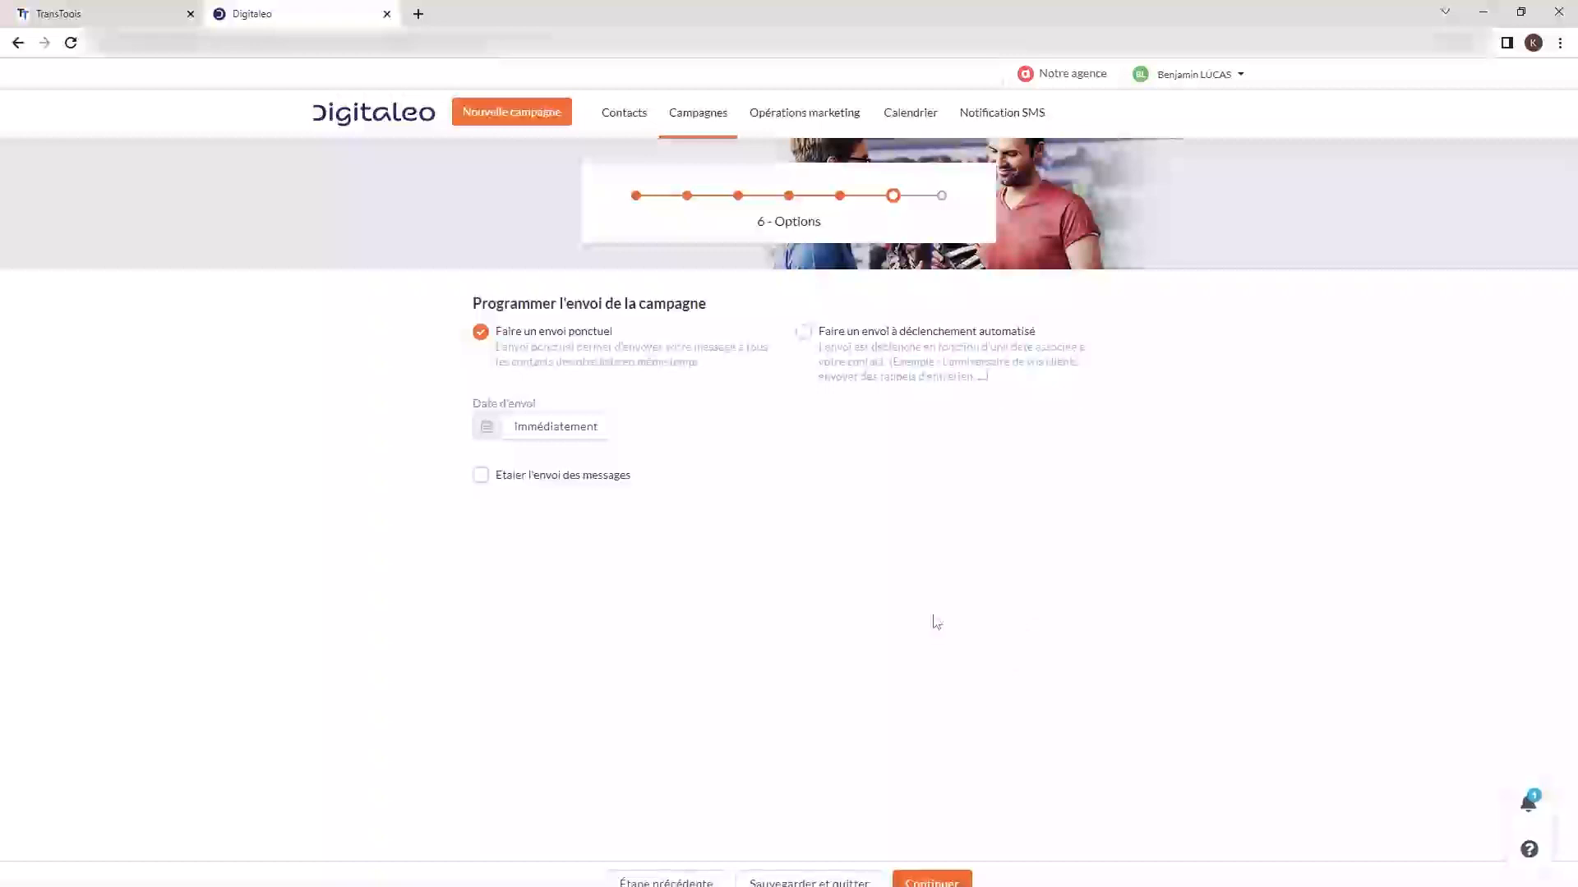
Leave the sending options and start a new standard campaign
left_click(510, 113)
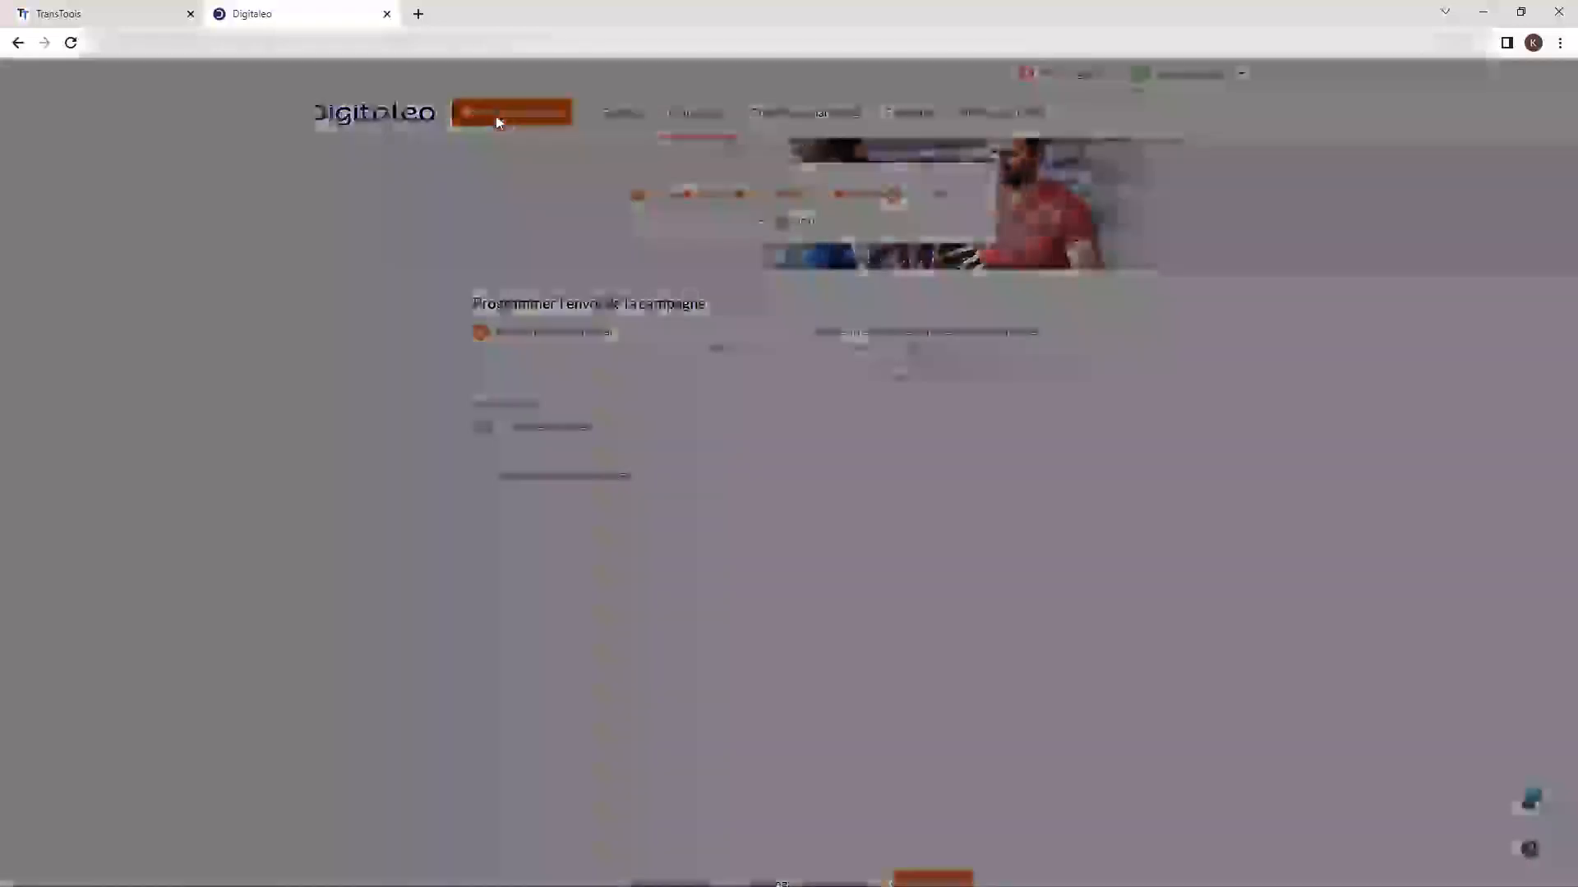
left_click(625, 384)
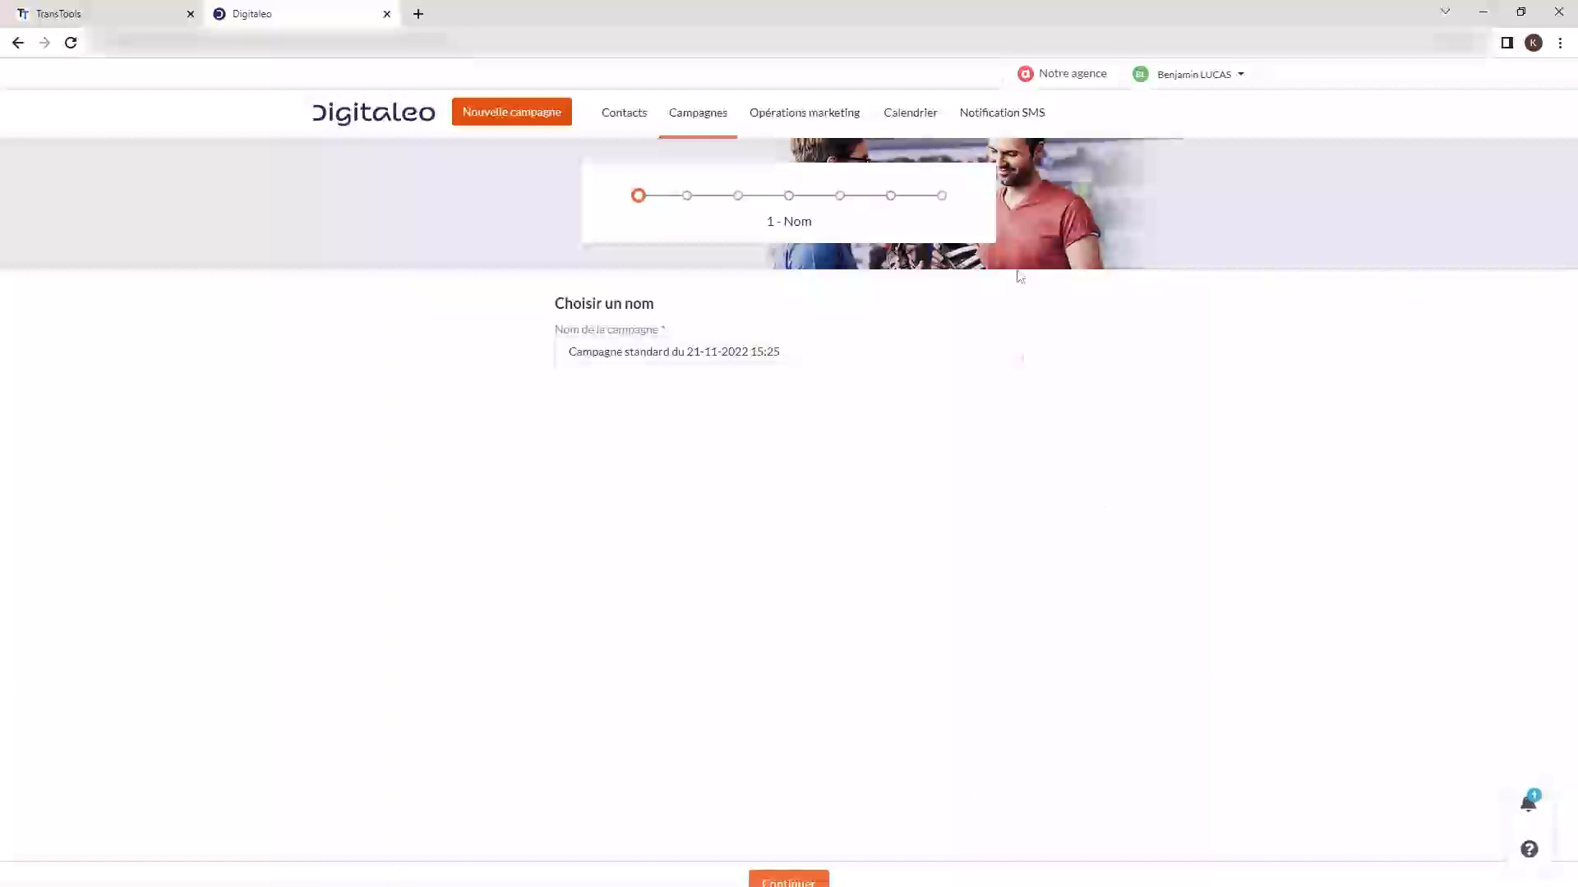
Return to the campaign list and open the results of the "2011D Retard environ 10 Minutes" campaign
left_click(702, 115)
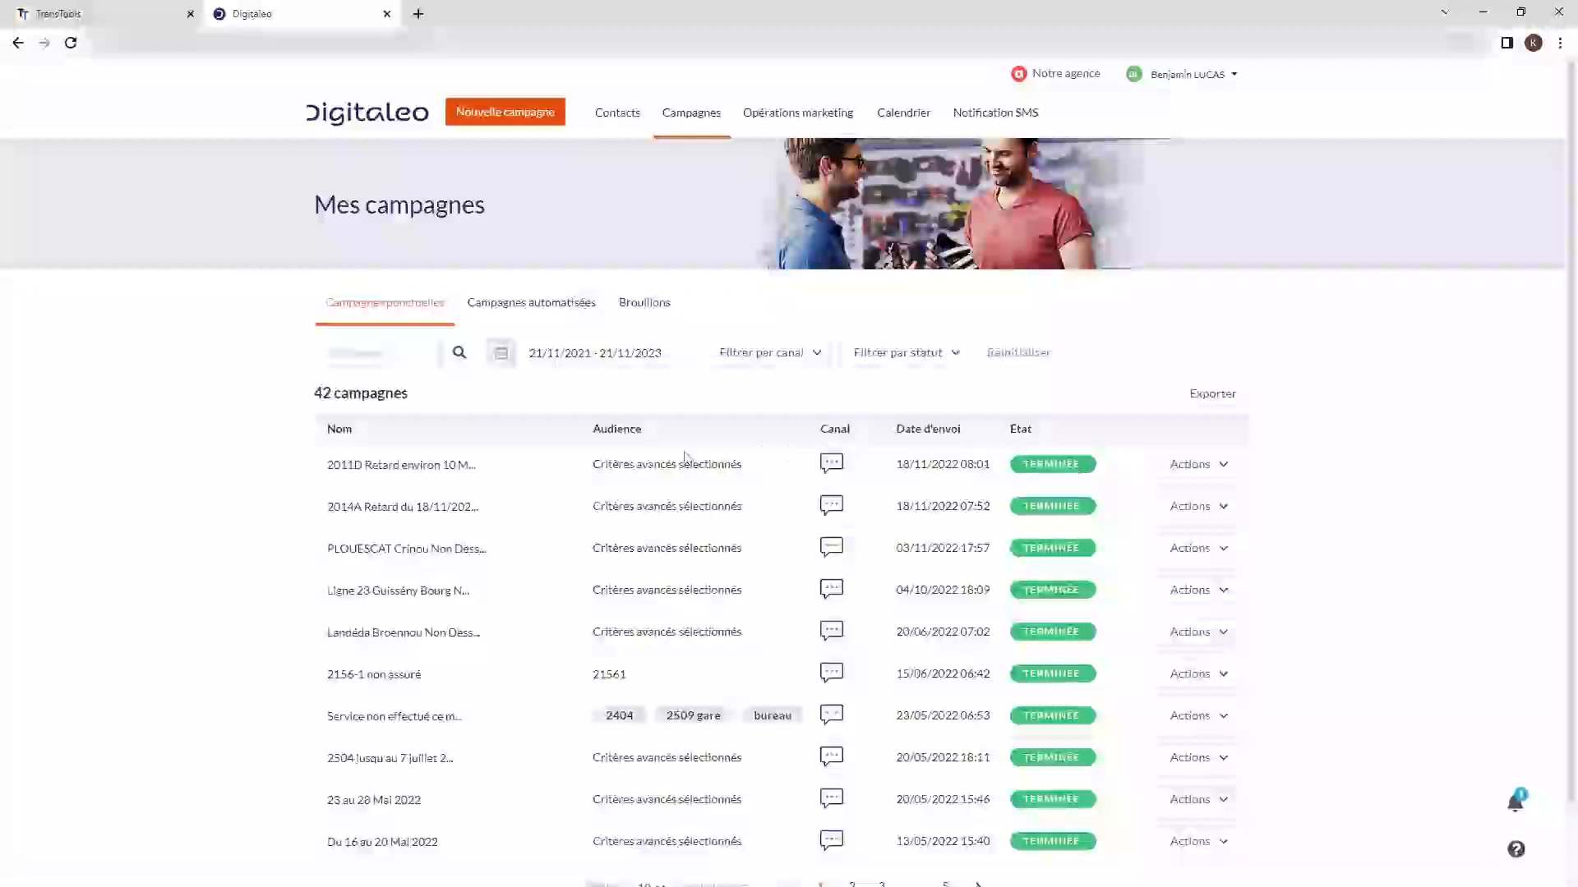
left_click(1224, 476)
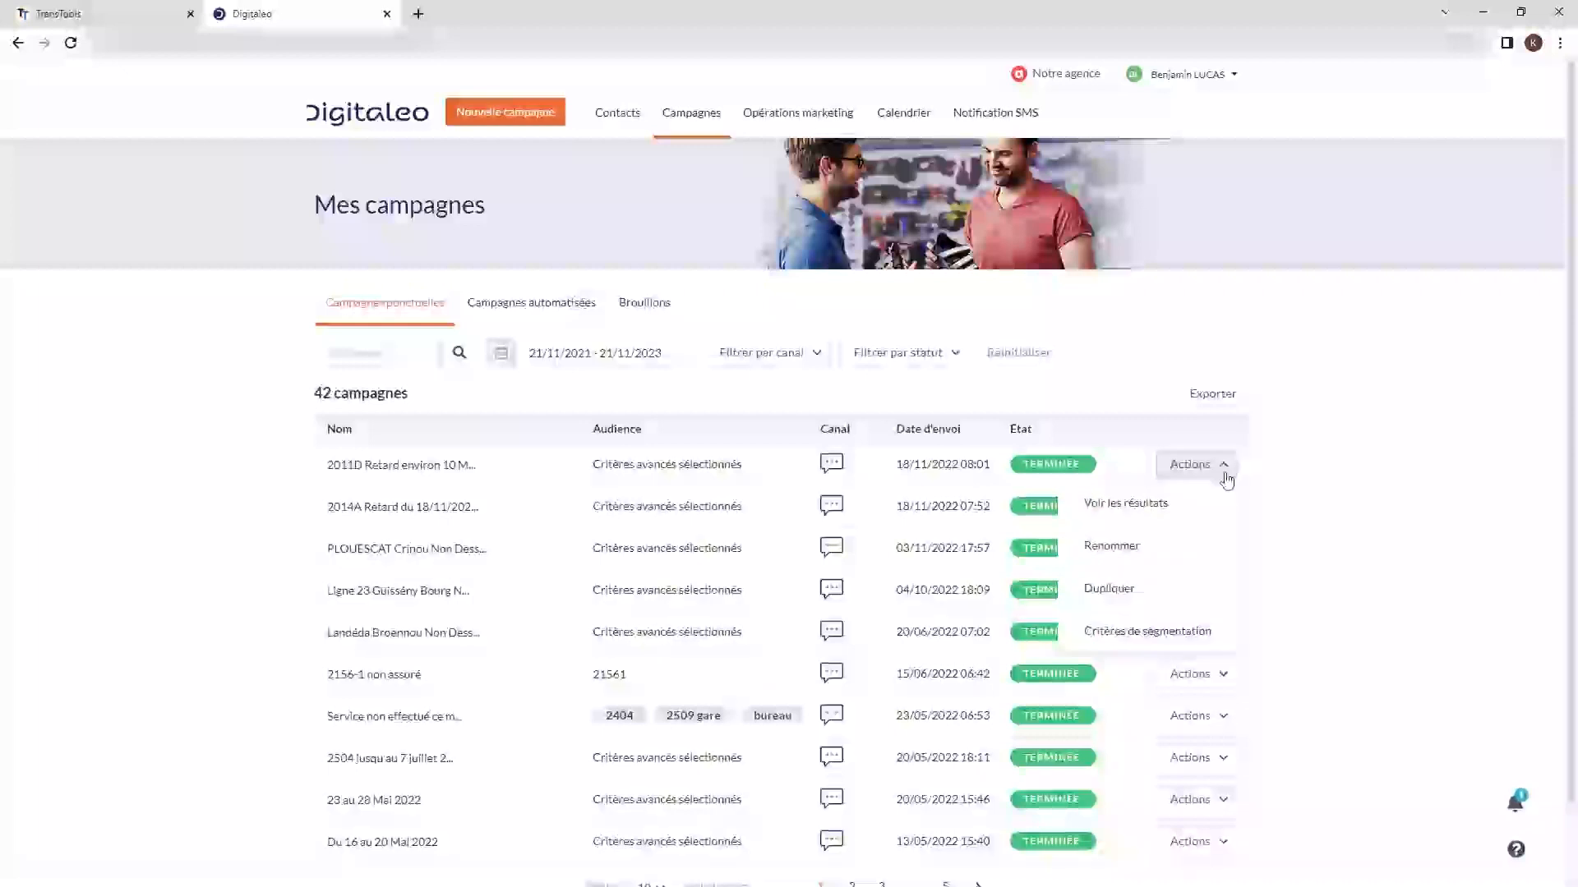
left_click(1159, 504)
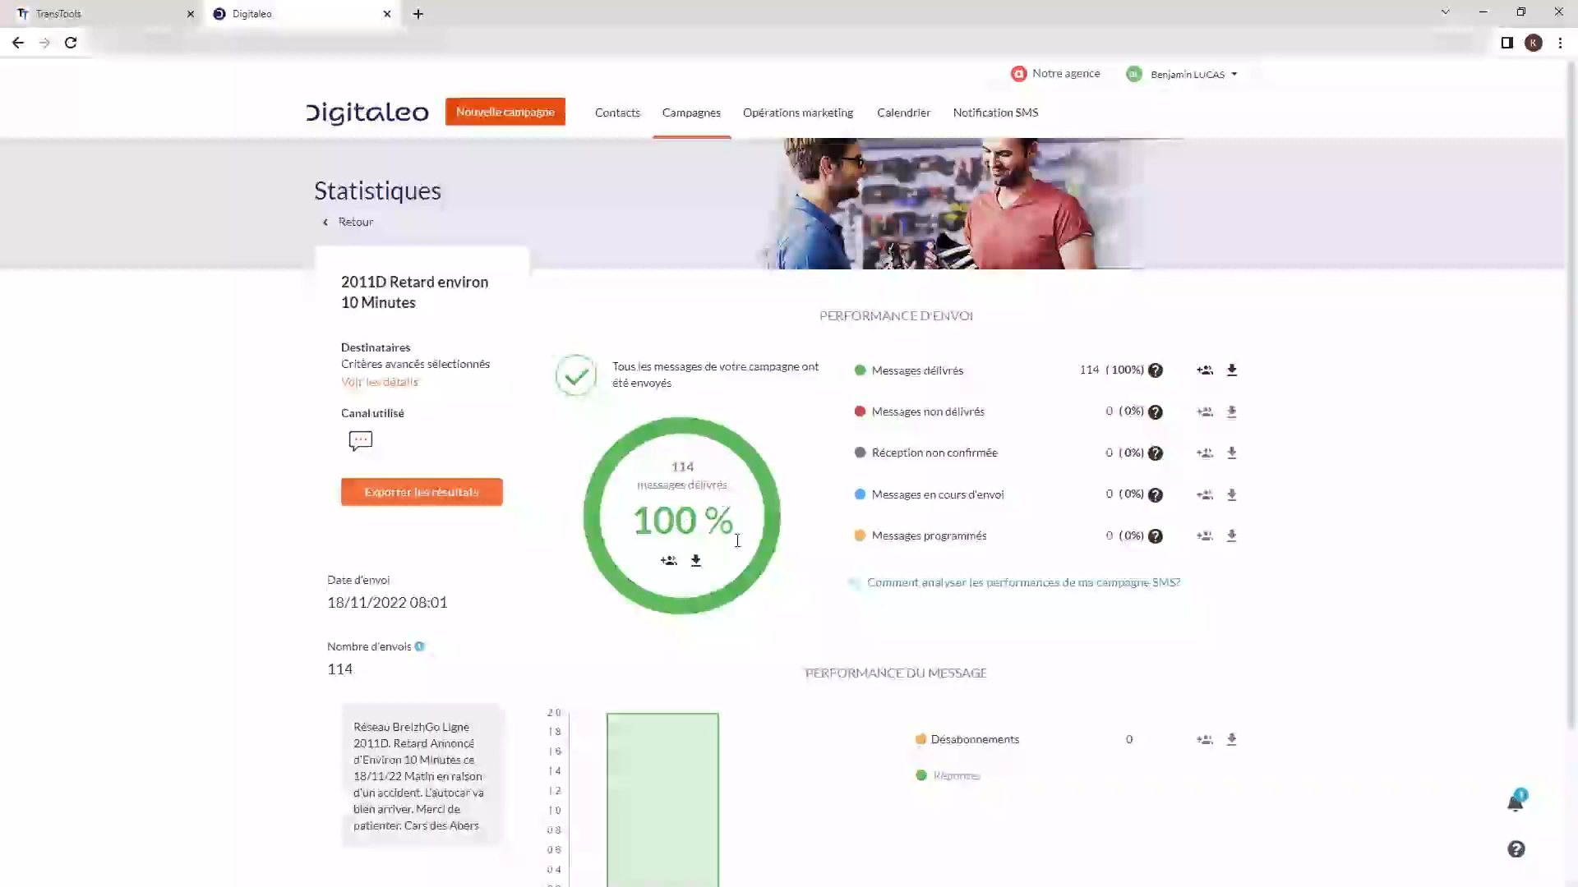
Examine the campaign's statistics, including sending performance, send date, number of sends, message text, unsubscriptions and customer replies
scroll(803, 583, "down", 3)
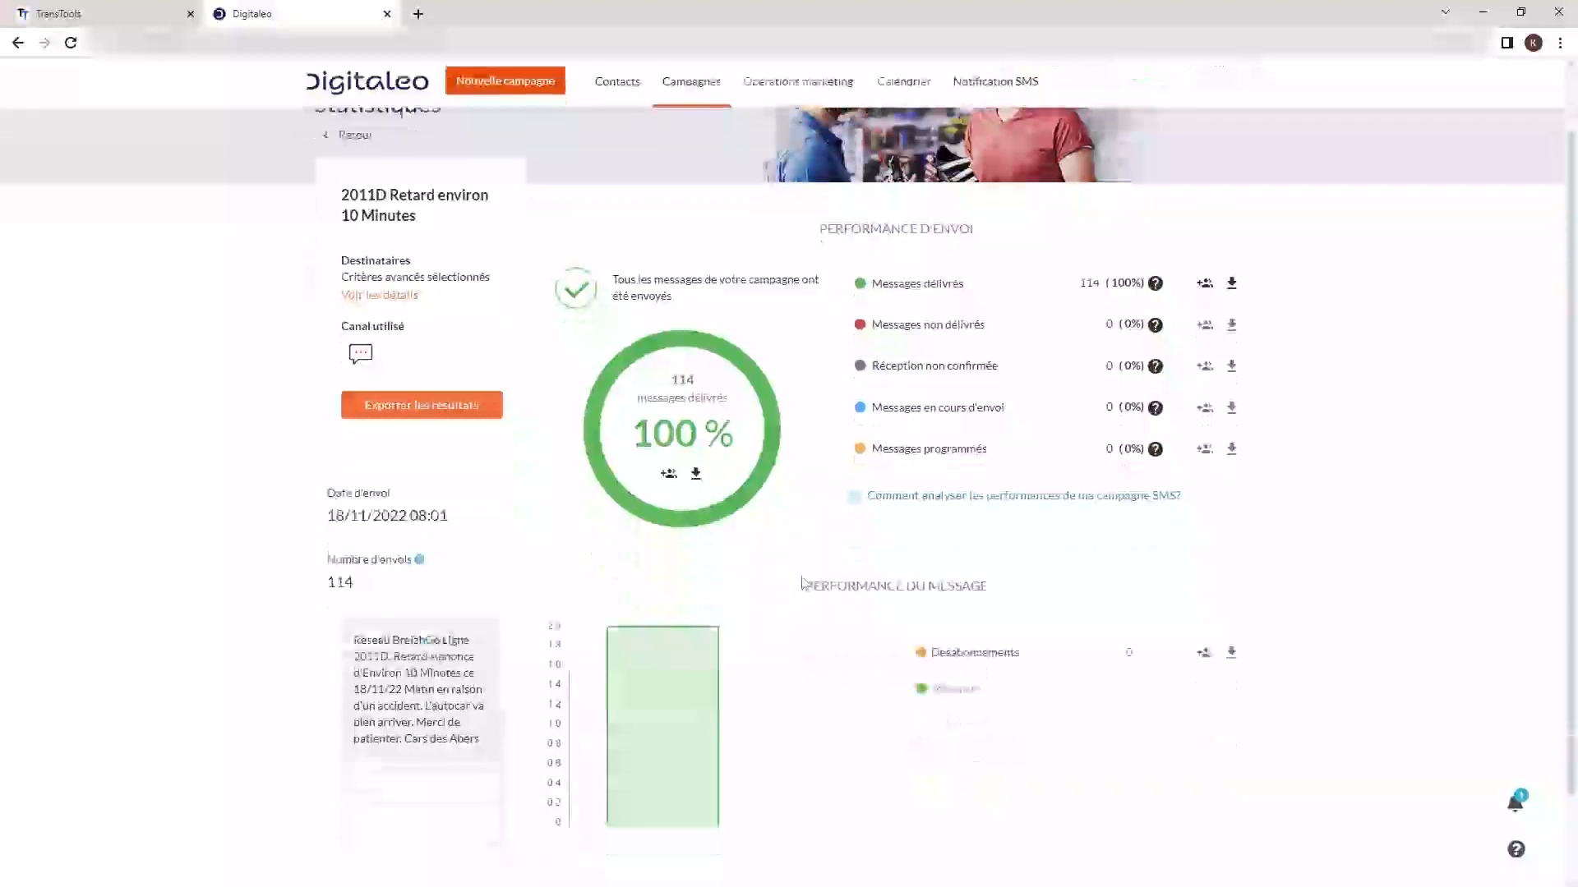
scroll(803, 583, "up", 3)
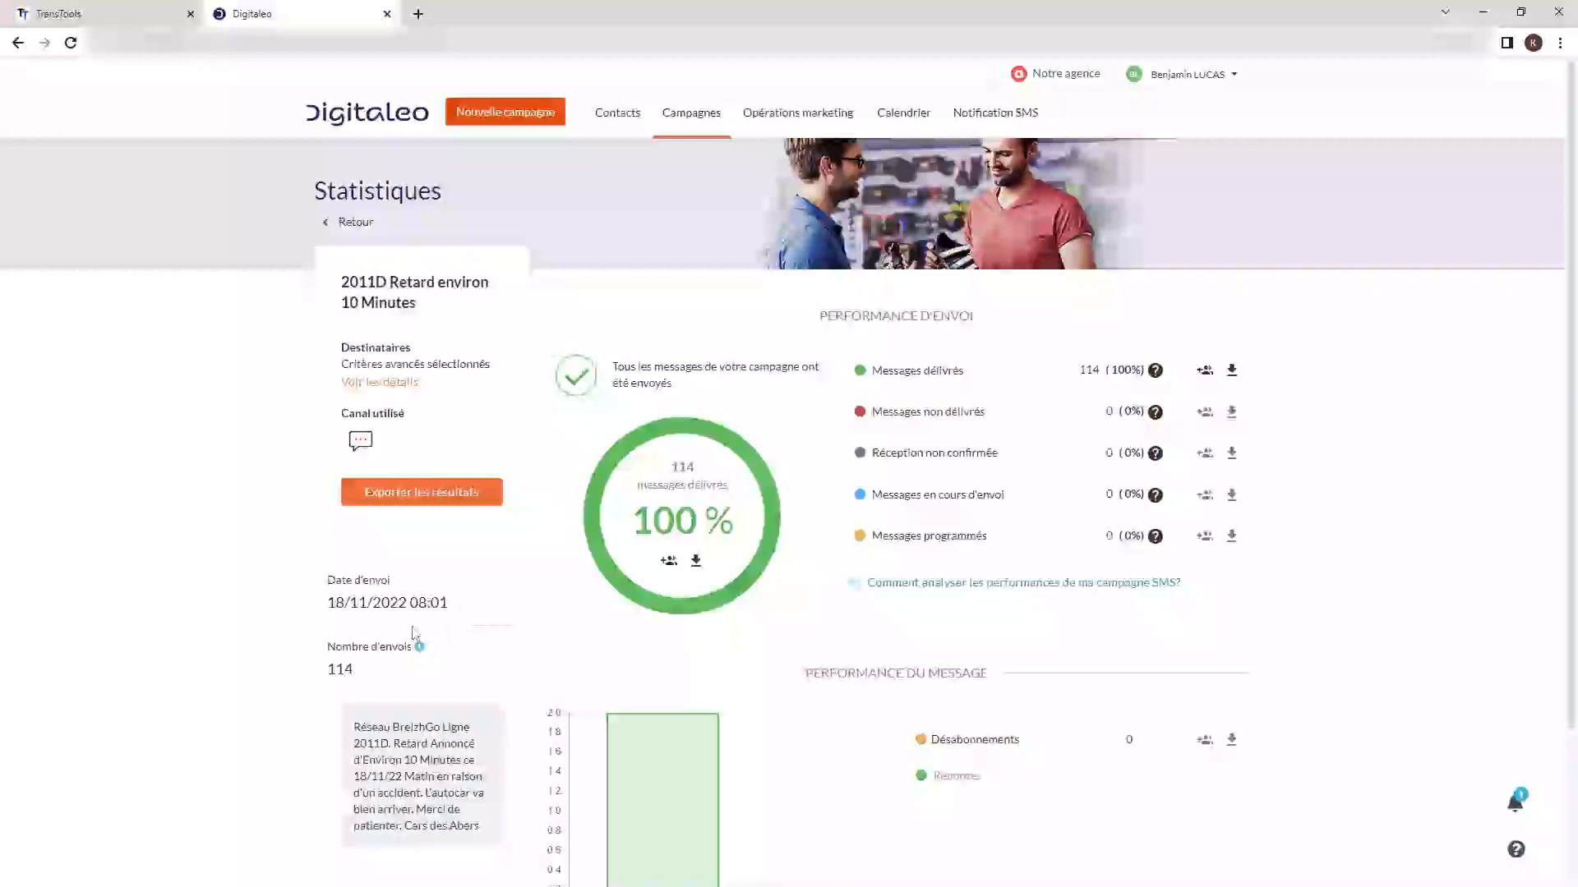
mouse_move(957, 777)
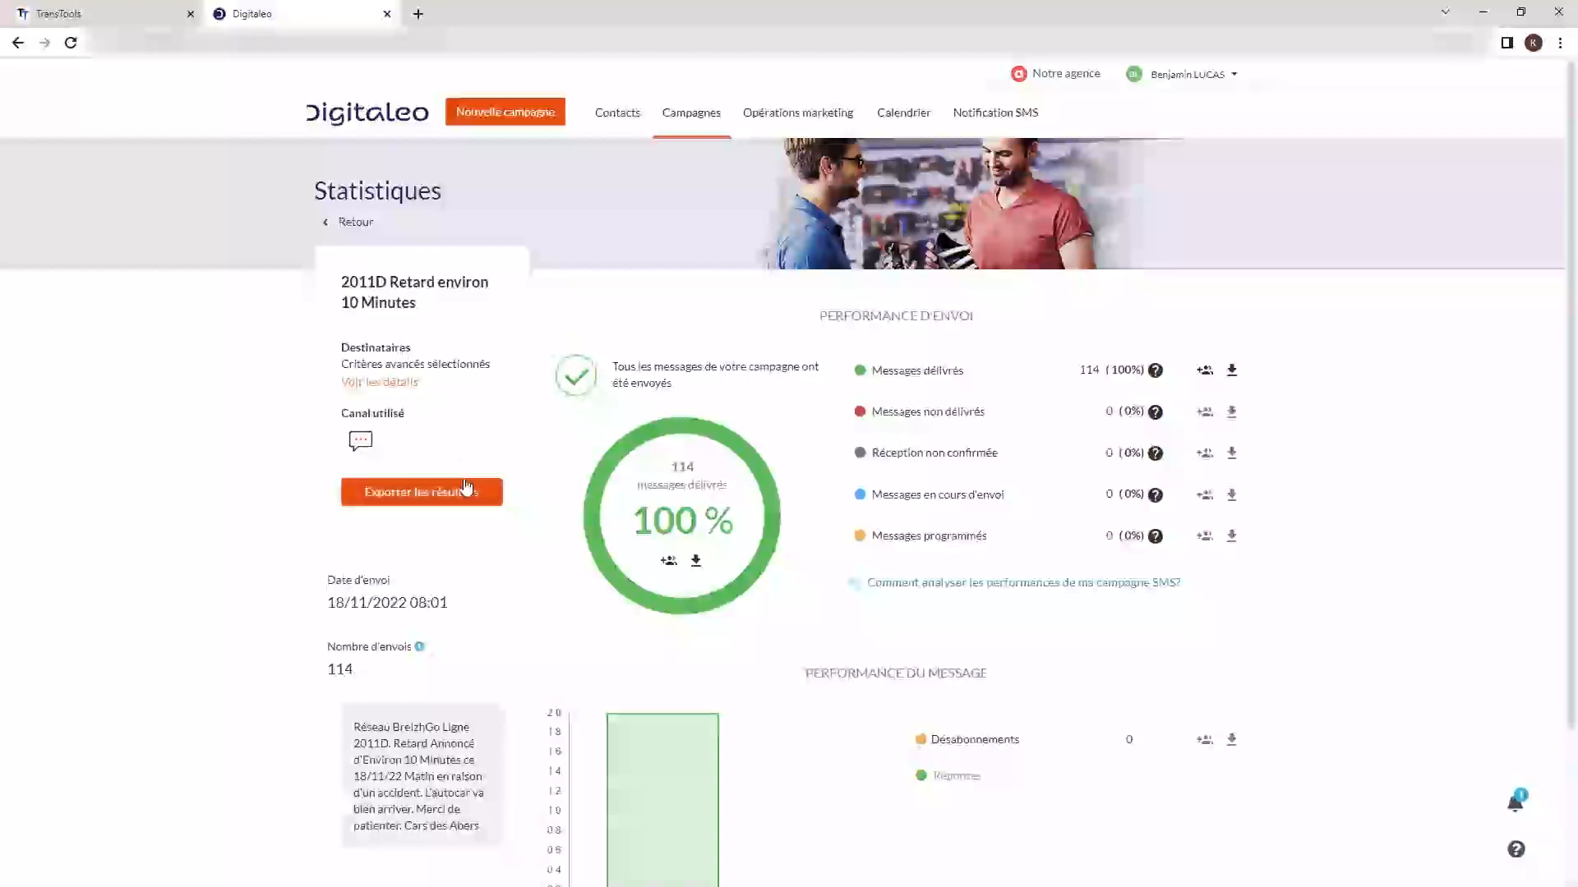
scroll(476, 518, "down", 2)
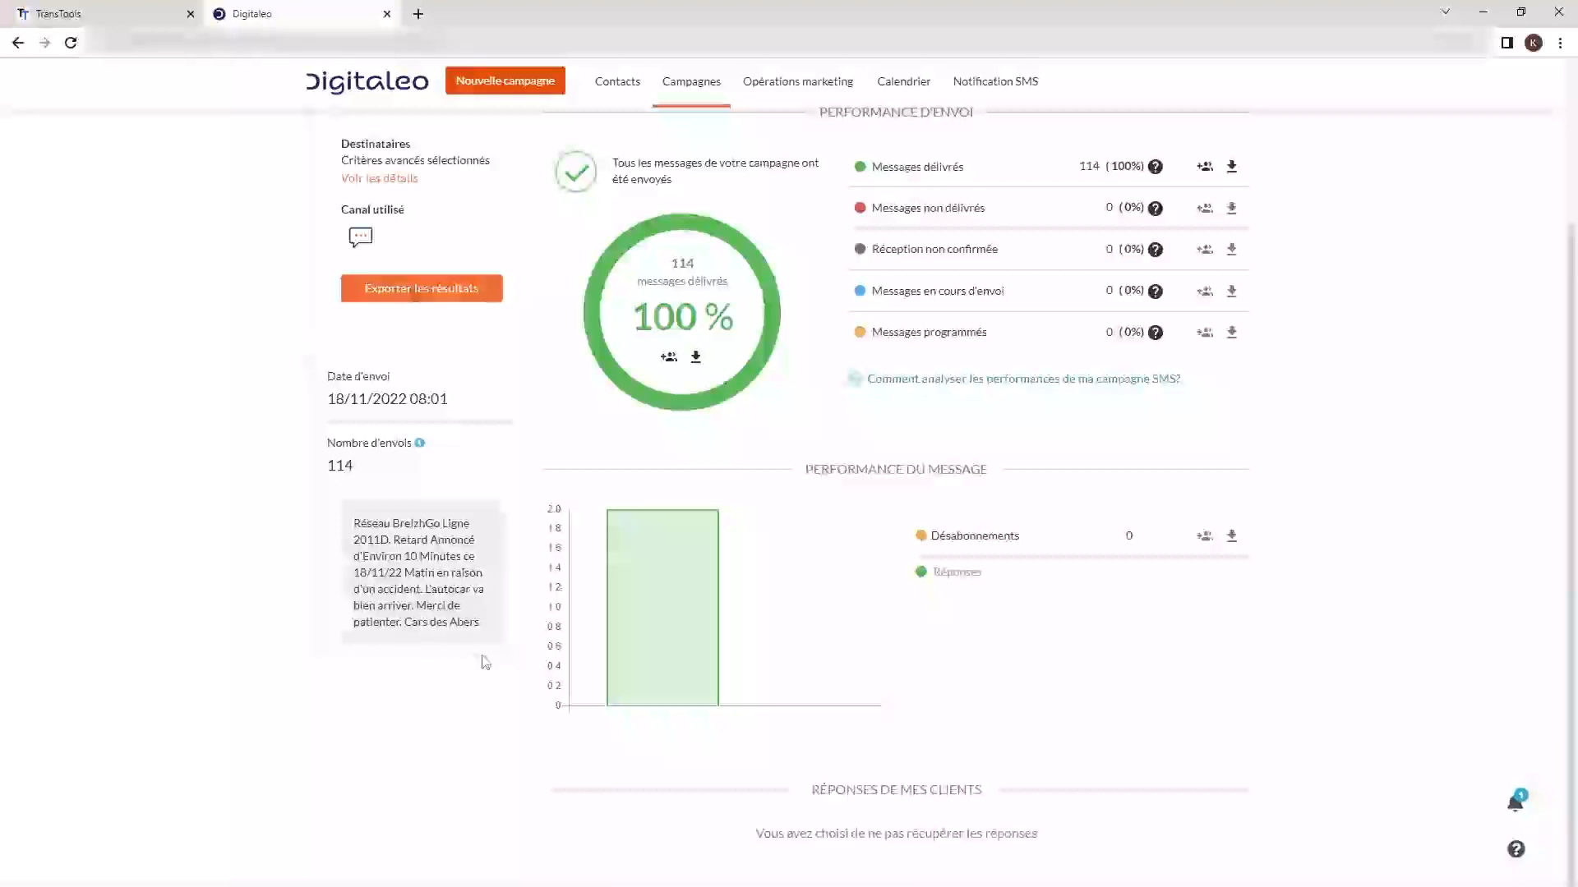
scroll(485, 663, "down", 1)
scroll(485, 662, "up", 3)
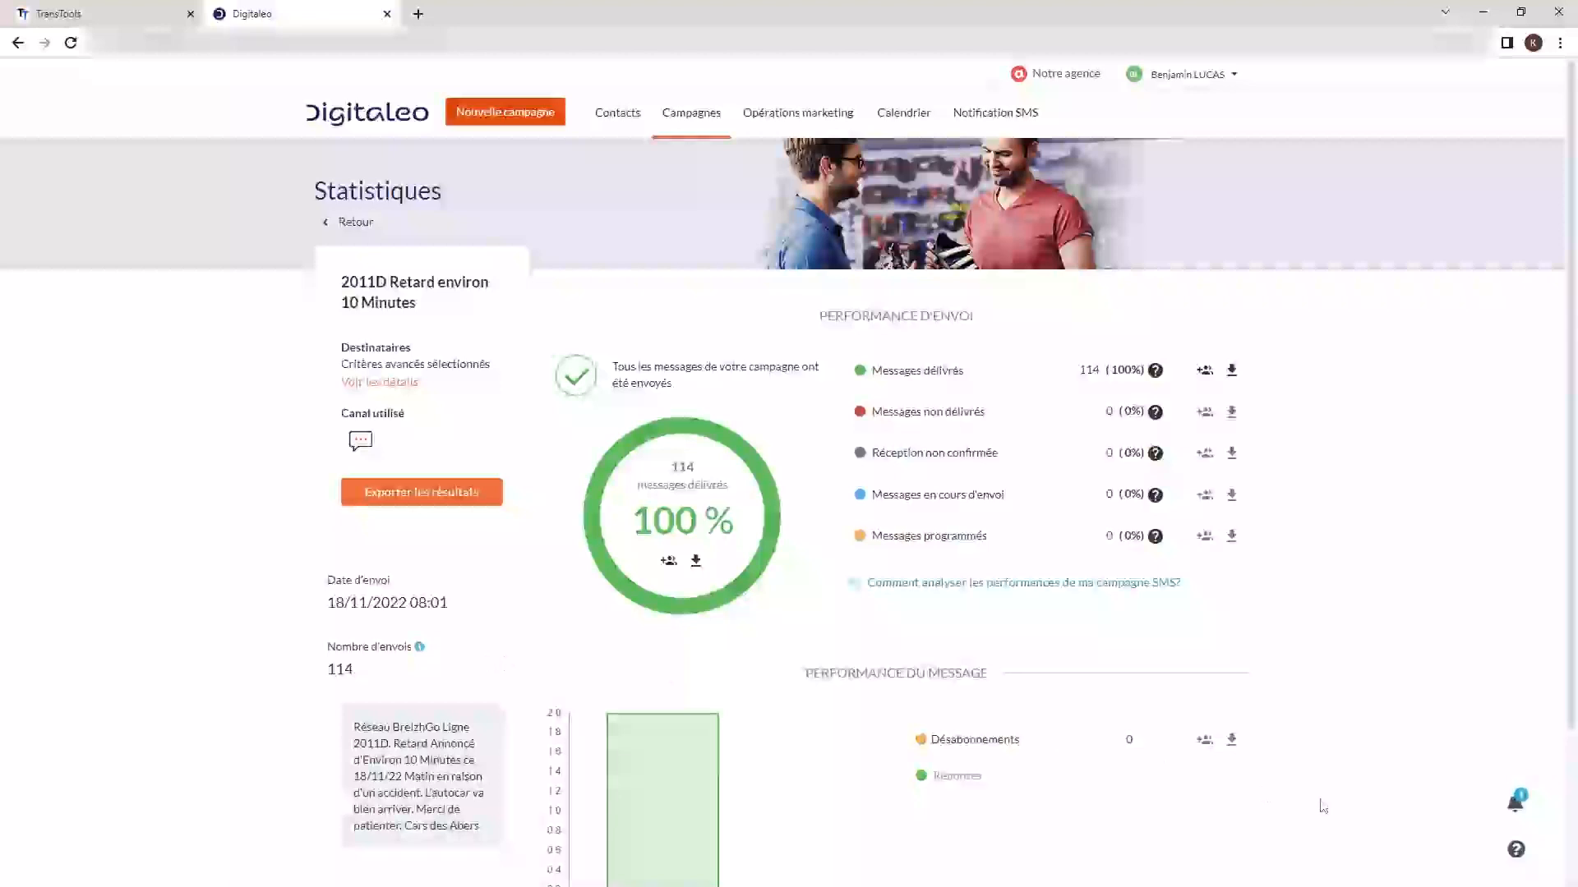
scroll(1101, 514, "down", 3)
scroll(897, 726, "up", 3)
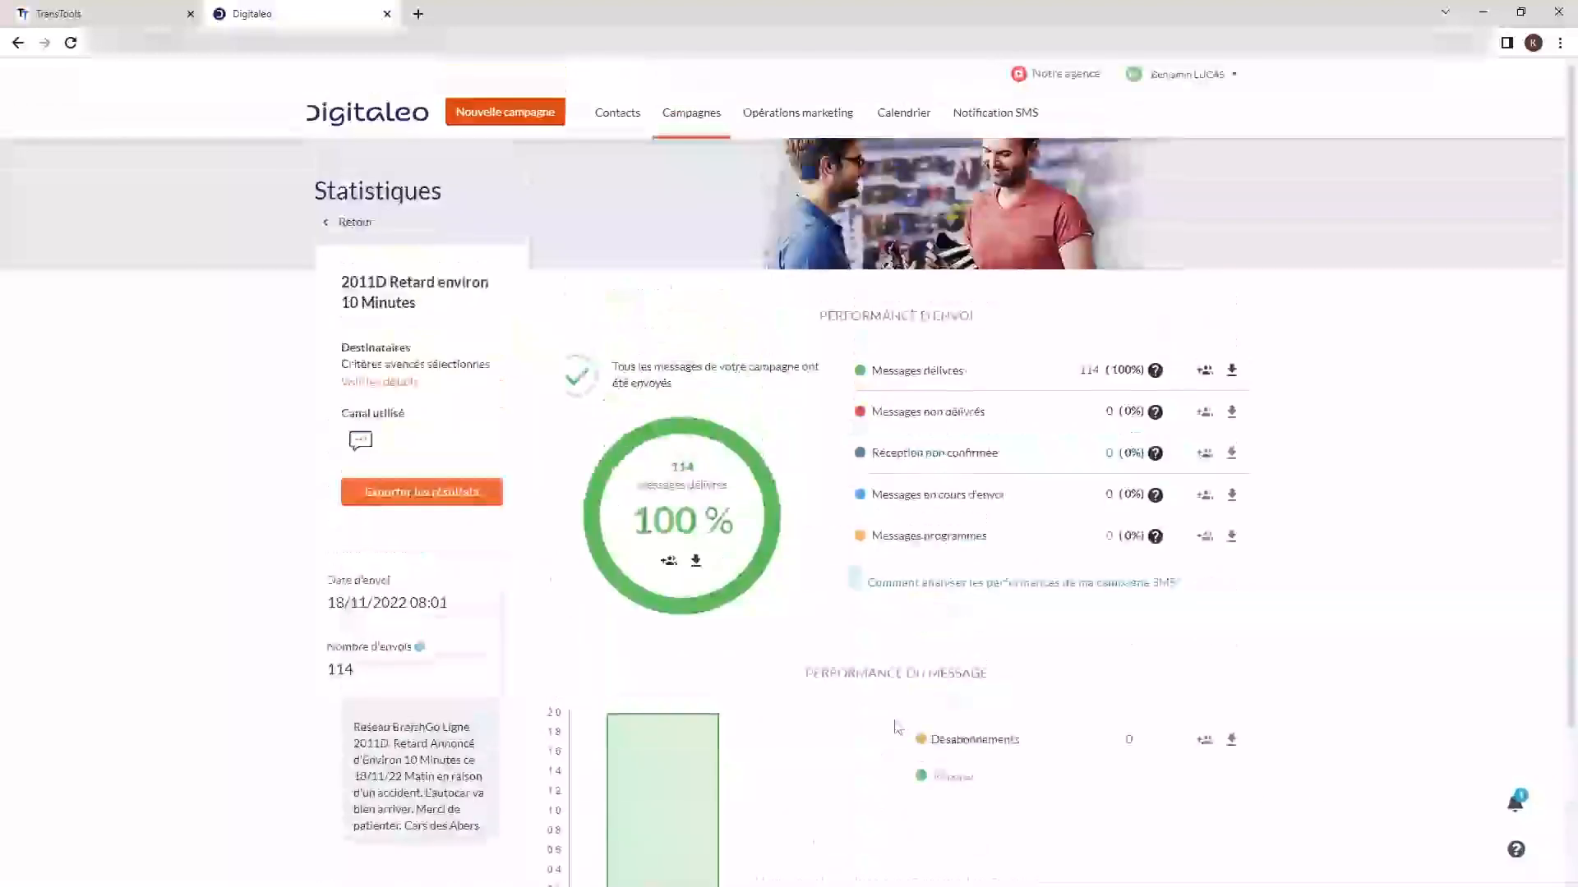